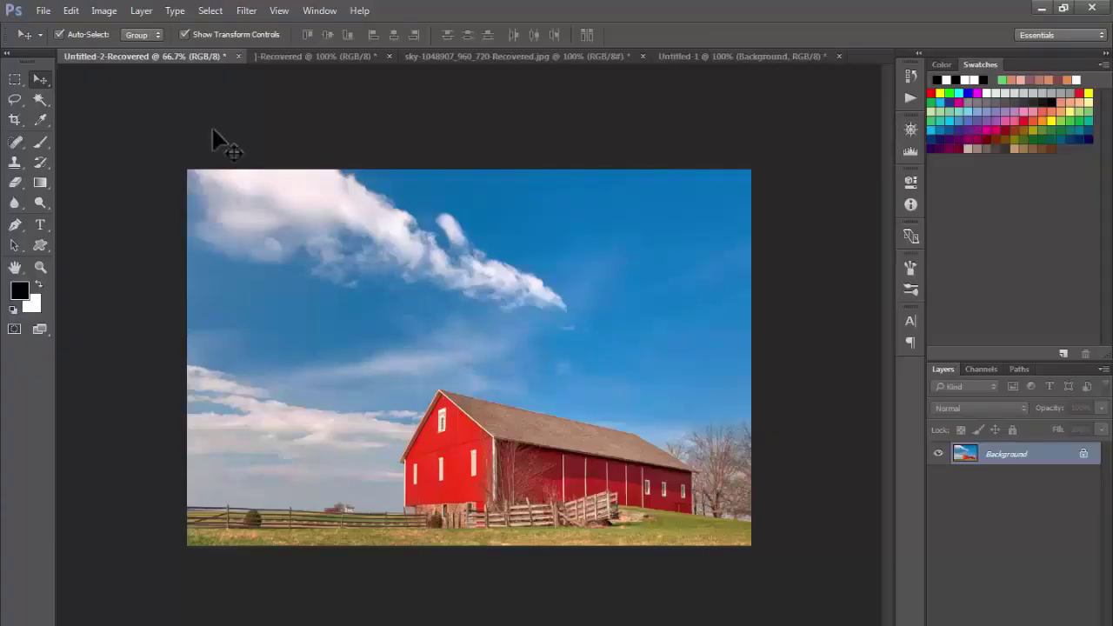
Duplicate the image as 'new doc.' and then close that duplicate without saving.
{"action": "left_click", "coordinate": [103, 12]}
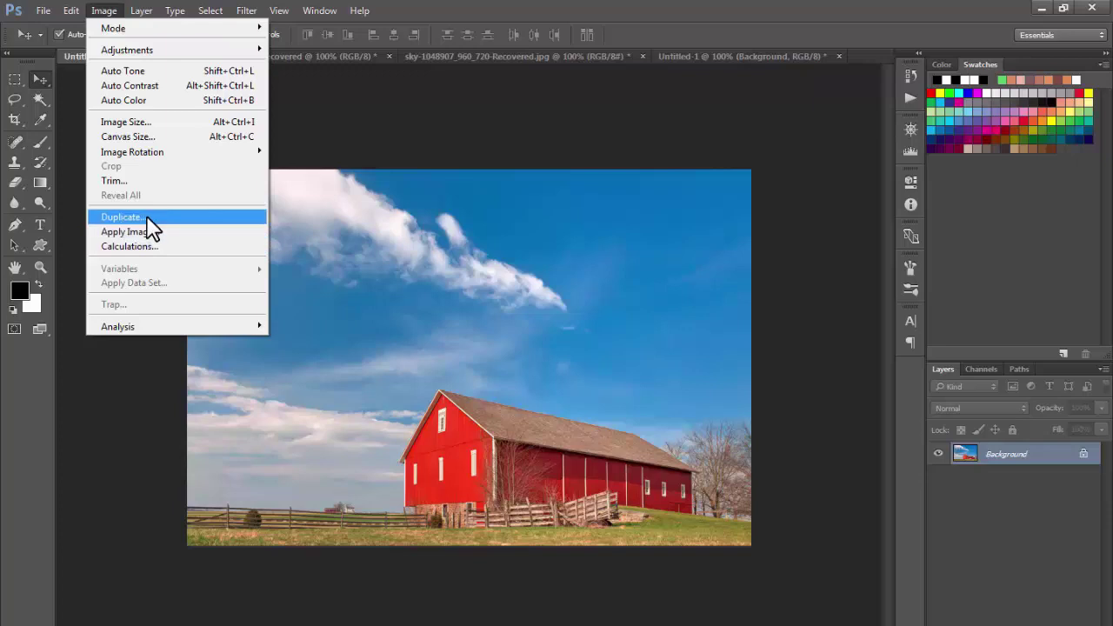
{"action": "left_click", "coordinate": [121, 217]}
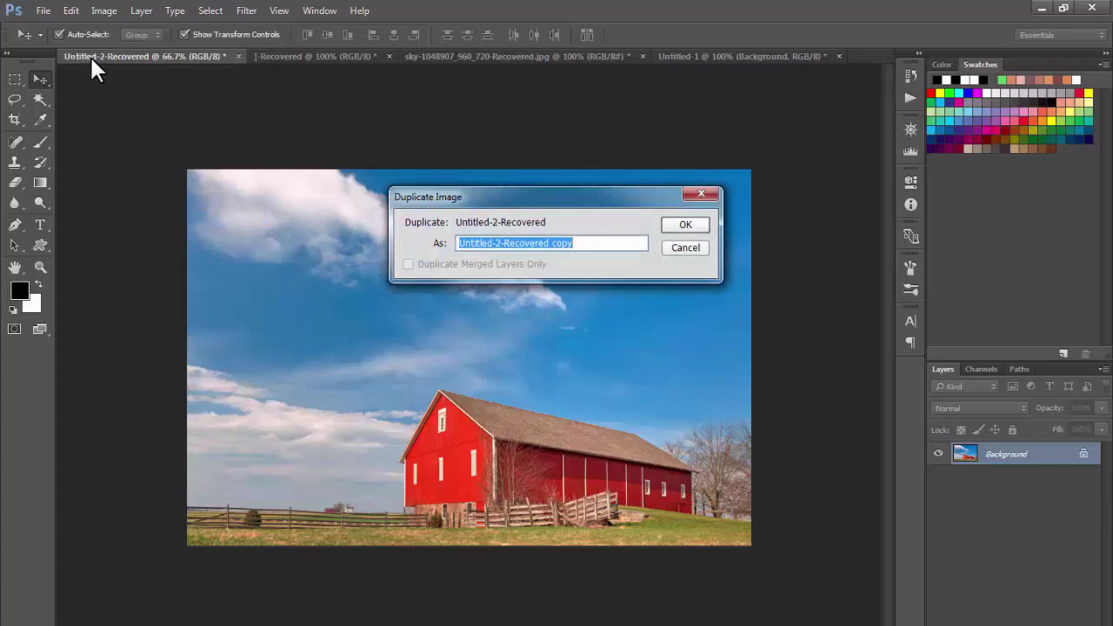
{"action": "left_click_drag", "start_coordinate": [503, 193], "coordinate": [321, 221]}
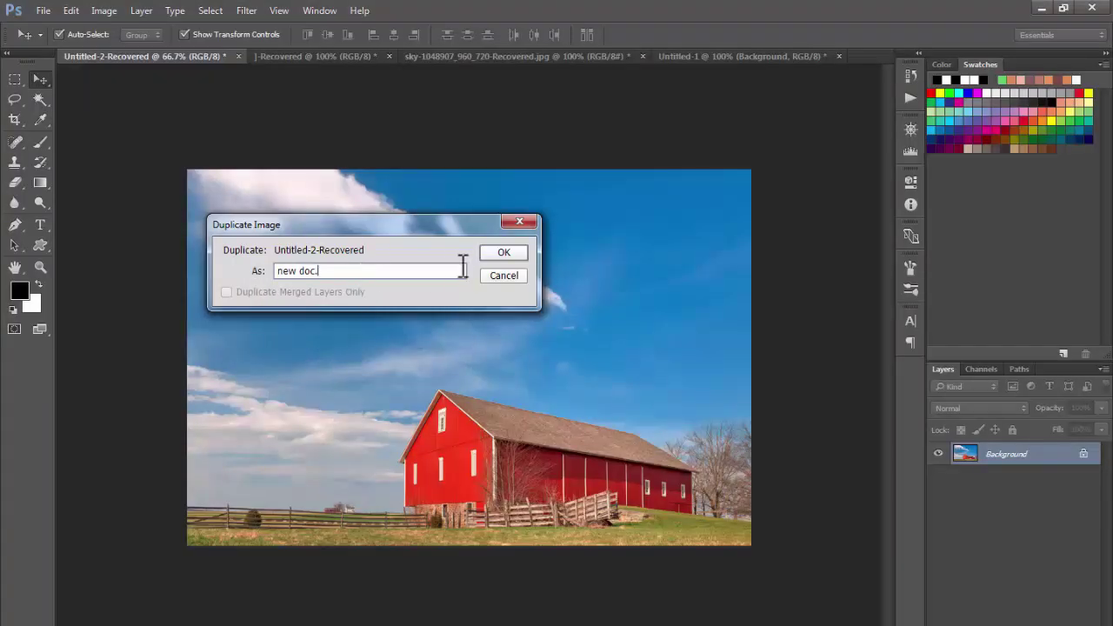
{"action": "left_click", "coordinate": [515, 253]}
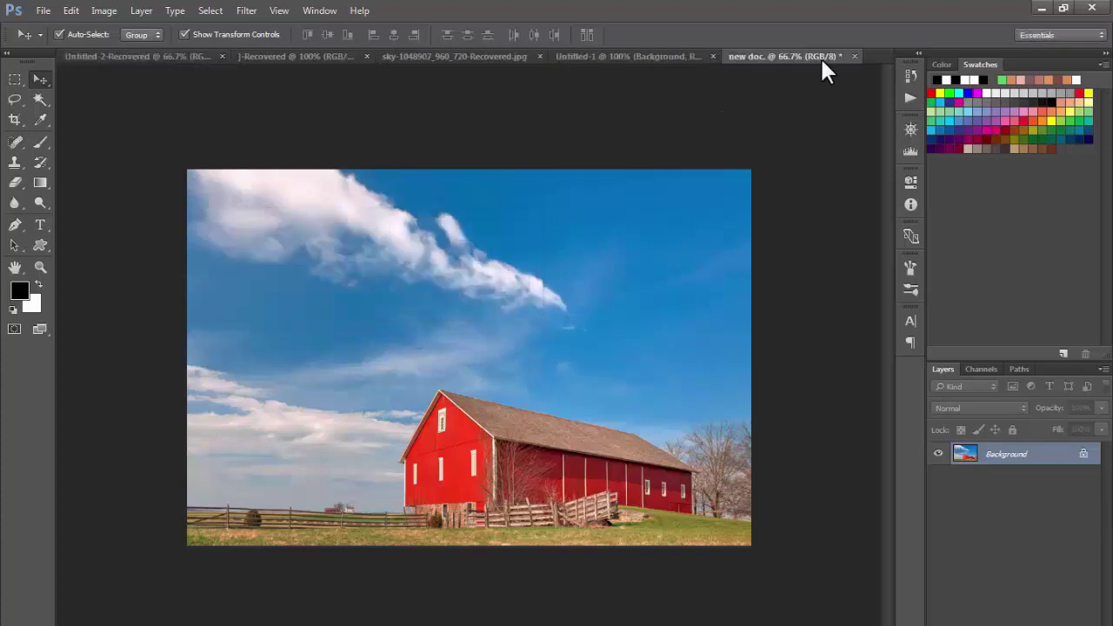
{"action": "left_click", "coordinate": [855, 56]}
{"action": "left_click", "coordinate": [557, 264]}
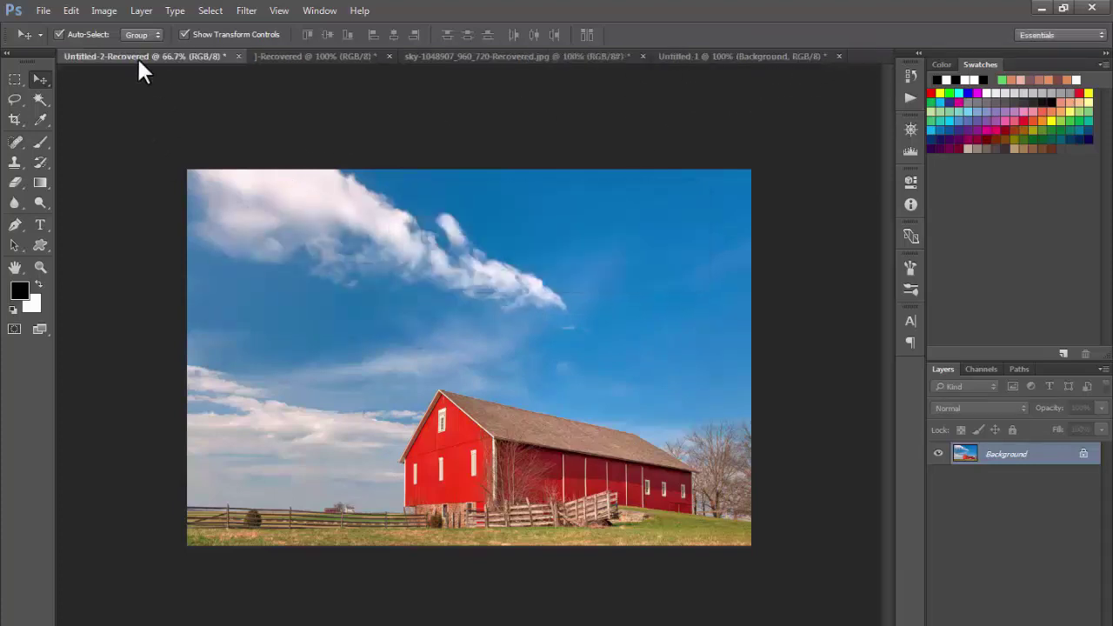
Look at the Calculations settings, then display the Channels panel from the Window menu.
{"action": "left_click", "coordinate": [103, 11]}
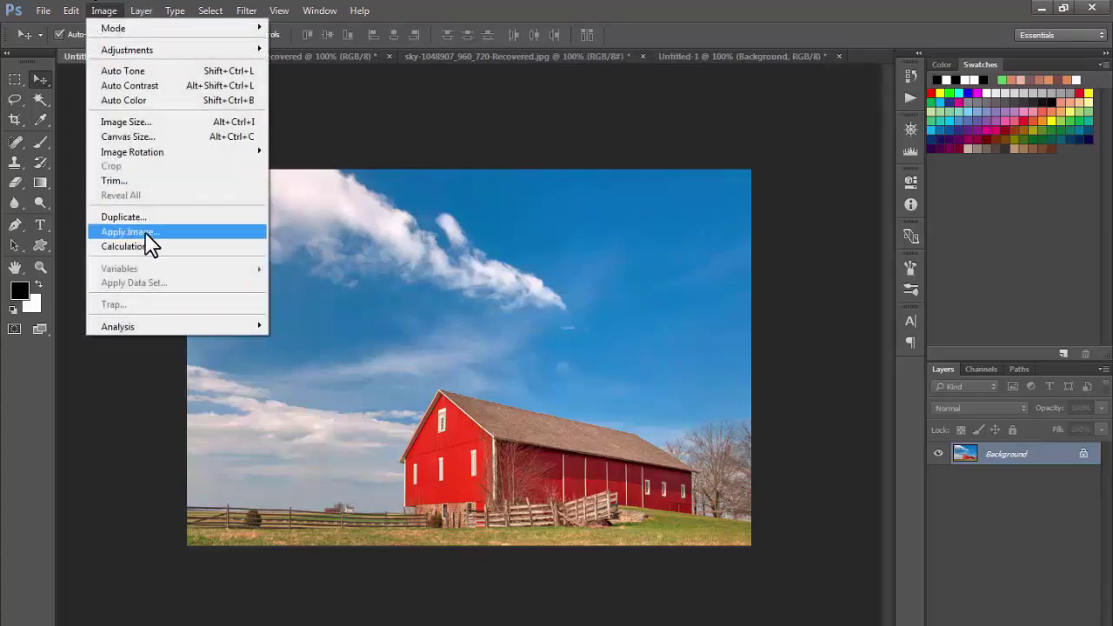
{"action": "left_click", "coordinate": [114, 246]}
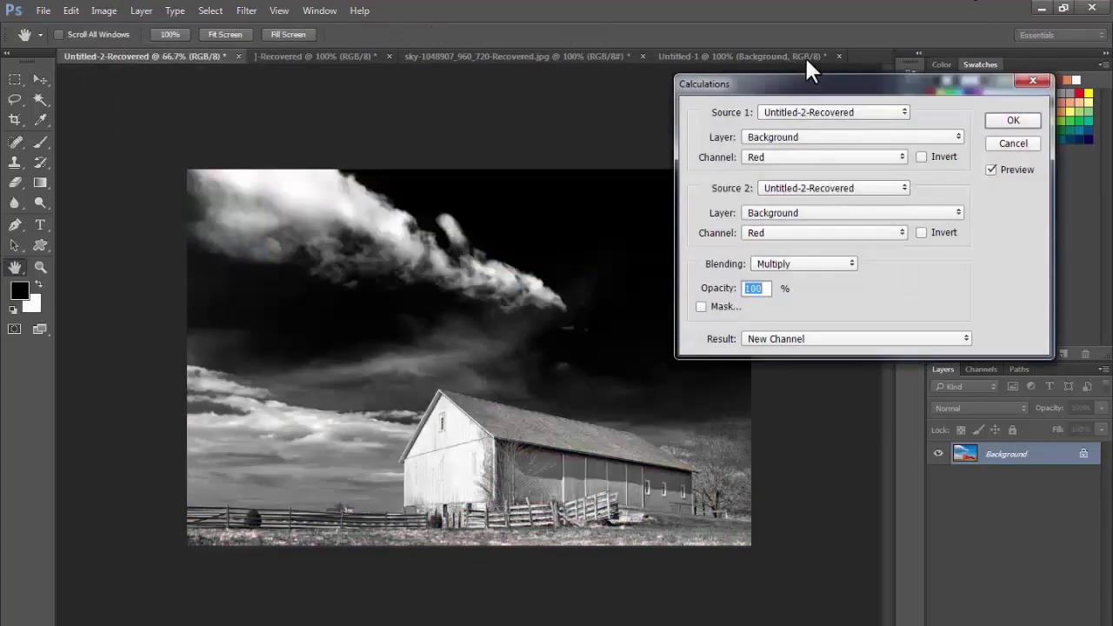
{"action": "left_click_drag", "start_coordinate": [817, 86], "coordinate": [339, 106]}
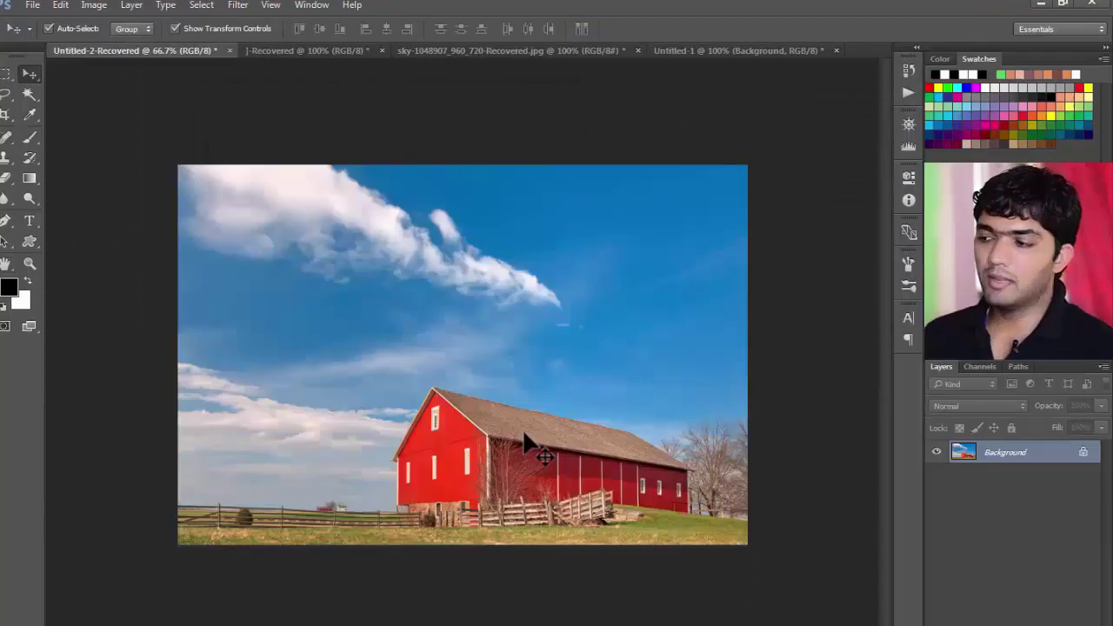
{"action": "left_click", "coordinate": [979, 366]}
{"action": "left_click", "coordinate": [943, 366]}
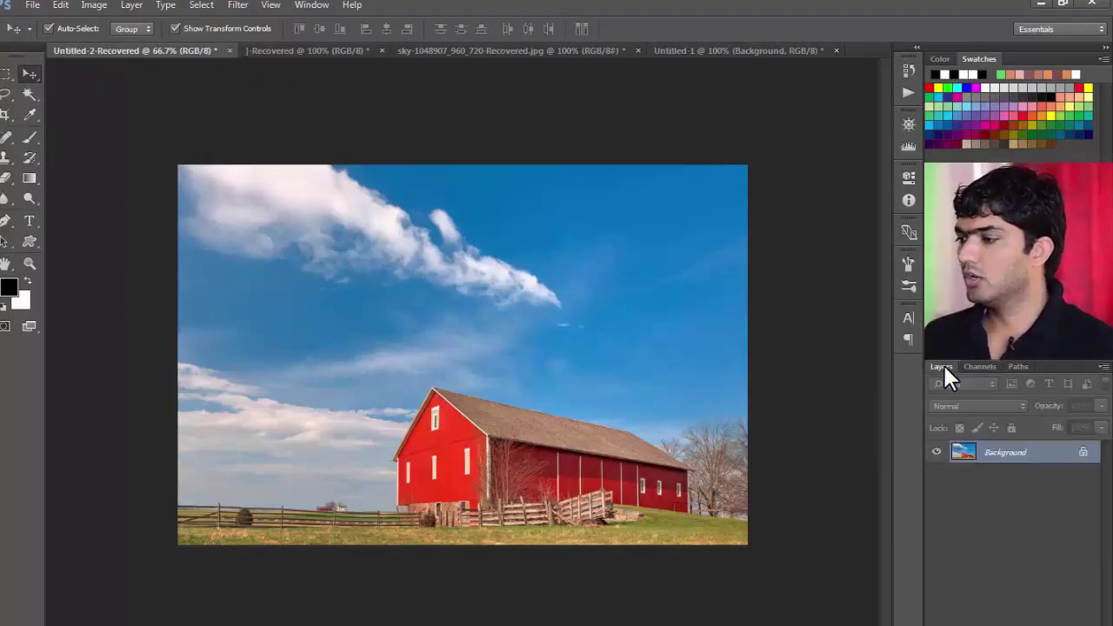
{"action": "left_click", "coordinate": [312, 7]}
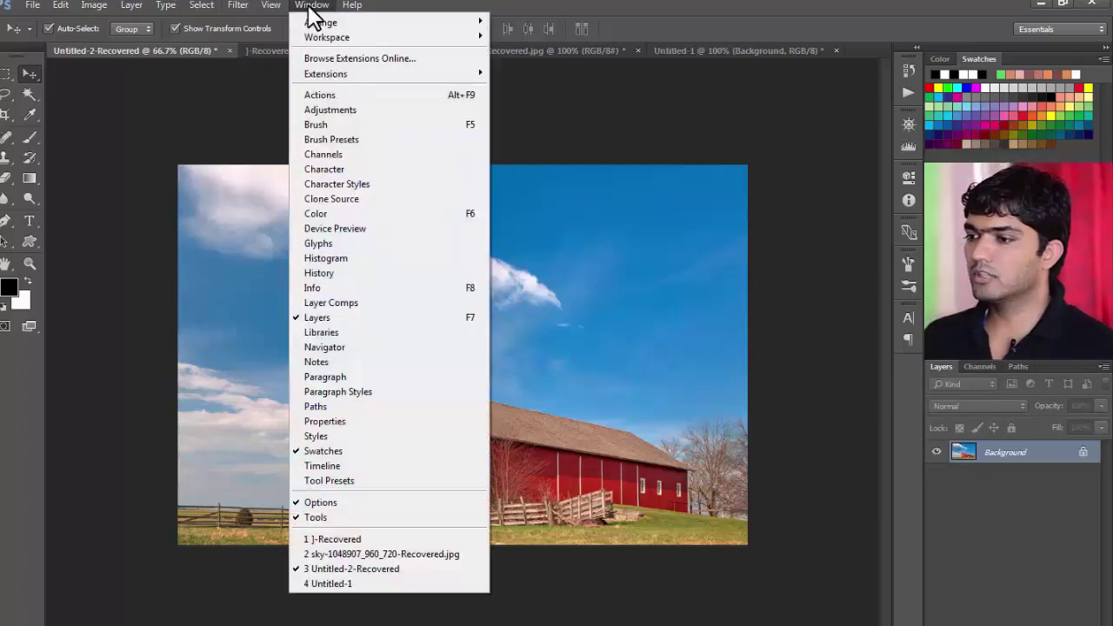
{"action": "left_click", "coordinate": [322, 154]}
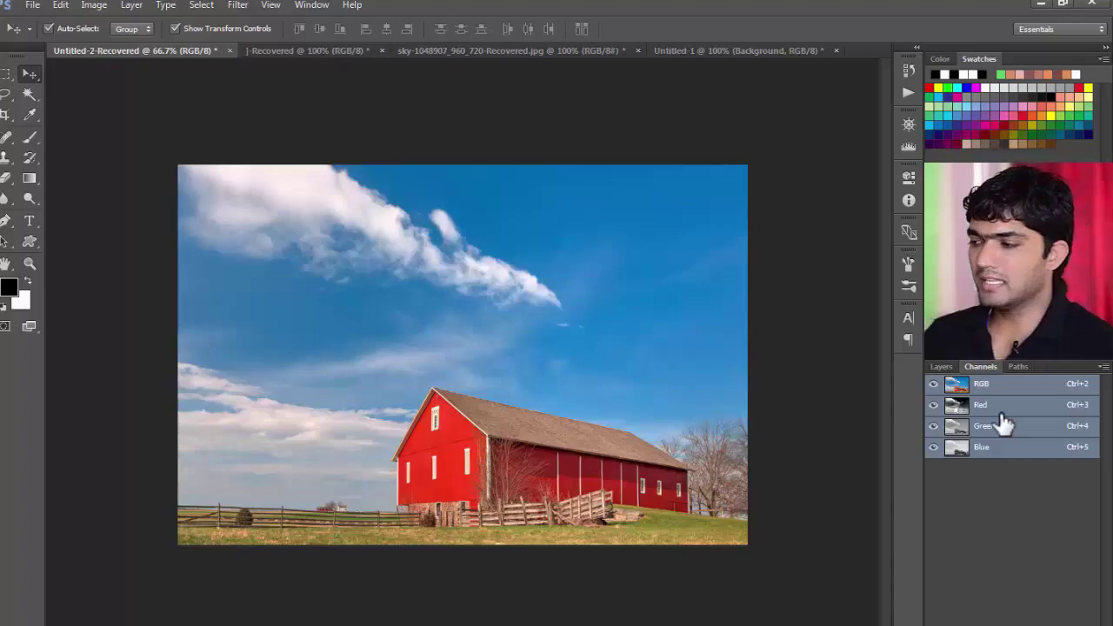
View the Red, Green and finally Blue channel alone, and bring up Levels on Blue.
{"action": "key", "text": "ctrl+3"}
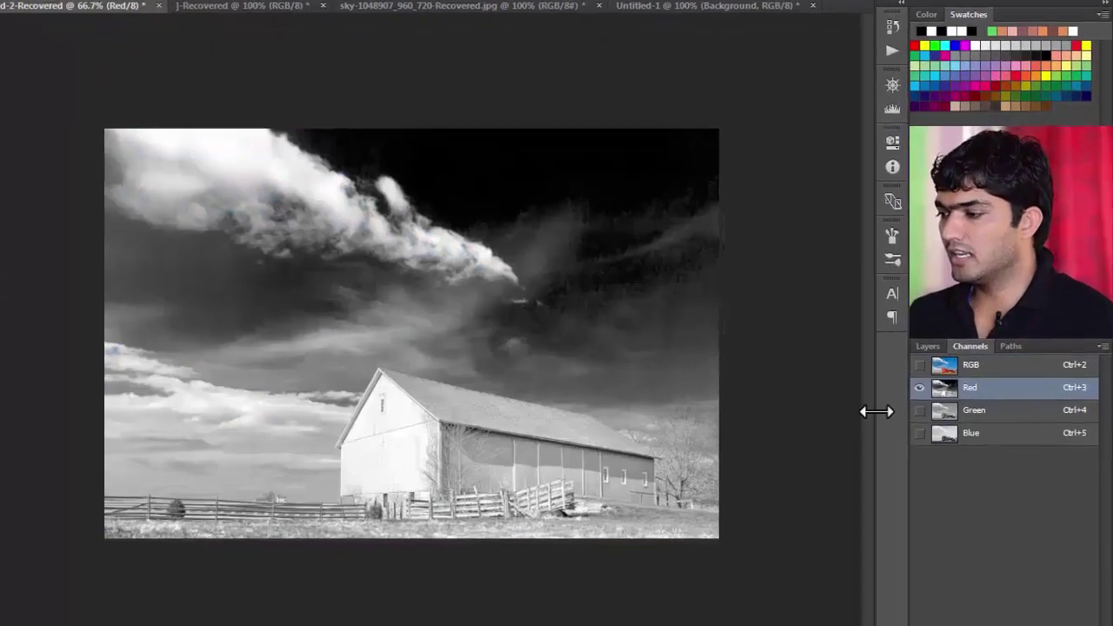
{"action": "key", "text": "ctrl+4"}
{"action": "left_click", "coordinate": [992, 434]}
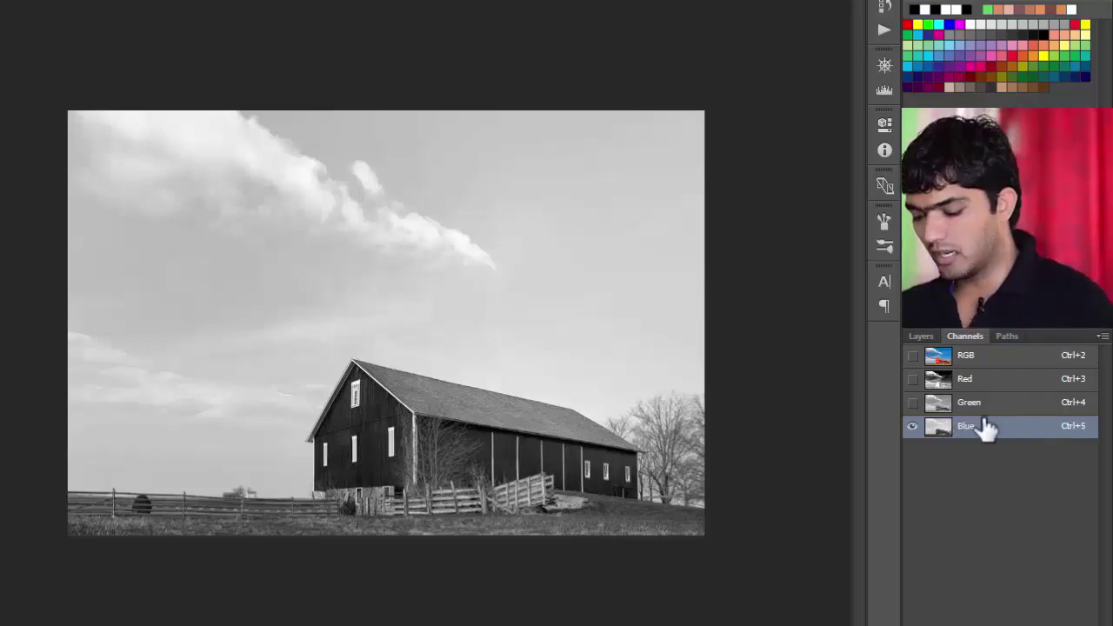
{"action": "key", "text": "ctrl+l"}
Apply Levels 144 / 1.00 / 146 to the Blue channel for a black barn silhouette.
{"action": "left_click_drag", "start_coordinate": [822, 273], "coordinate": [709, 15]}
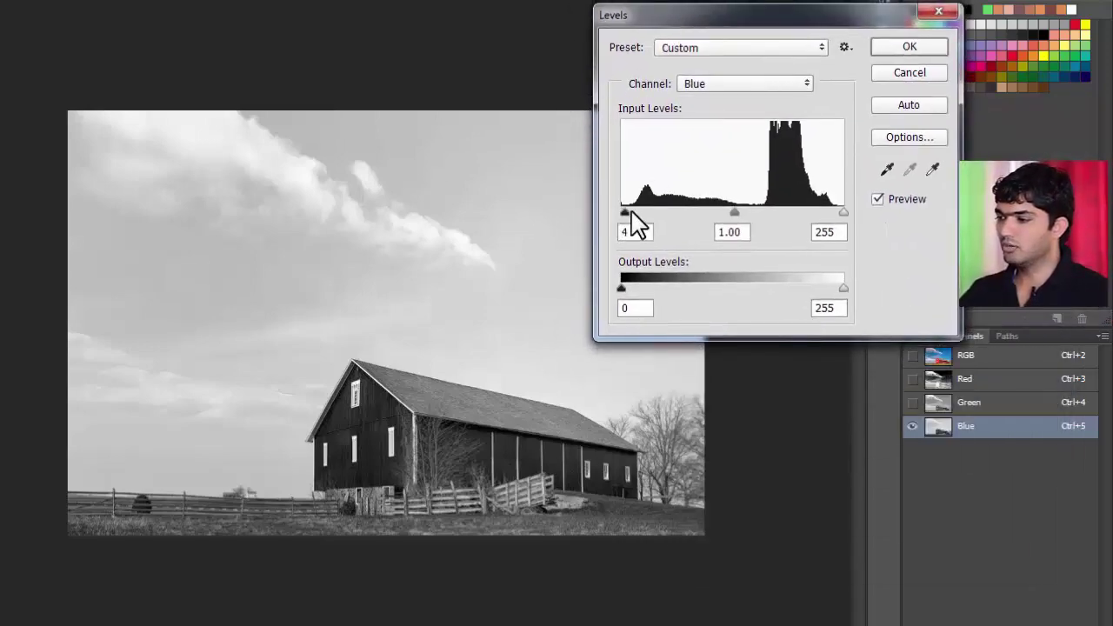
{"action": "left_click_drag", "start_coordinate": [633, 212], "coordinate": [717, 212]}
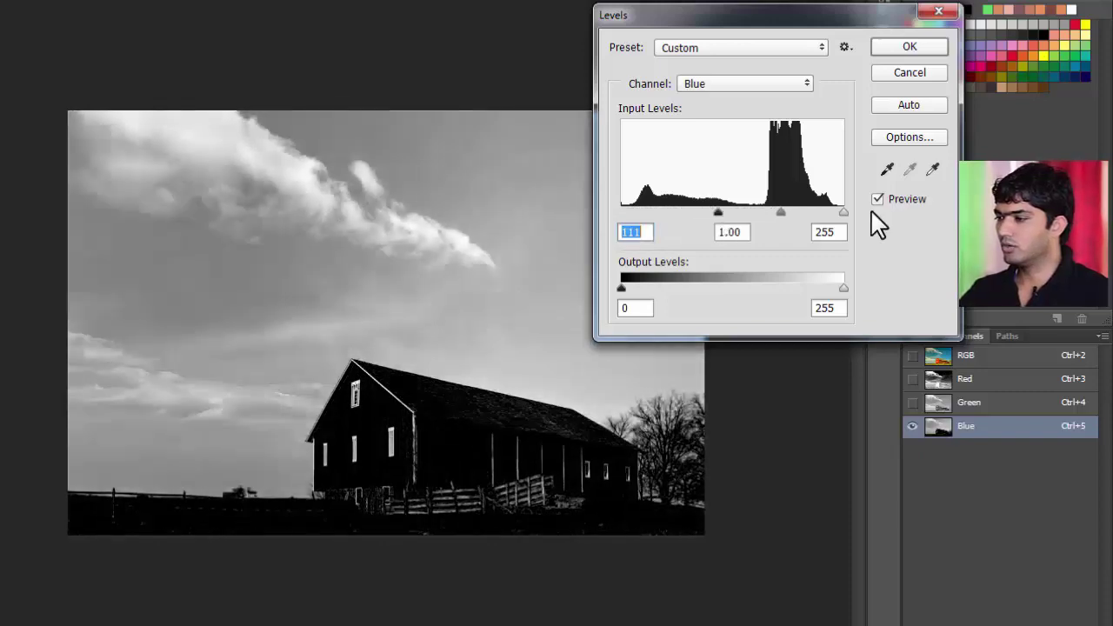
{"action": "mouse_move", "coordinate": [849, 222]}
{"action": "left_mouse_down"}
{"action": "mouse_move", "coordinate": [716, 222]}
{"action": "mouse_move", "coordinate": [745, 212]}
{"action": "left_mouse_up"}
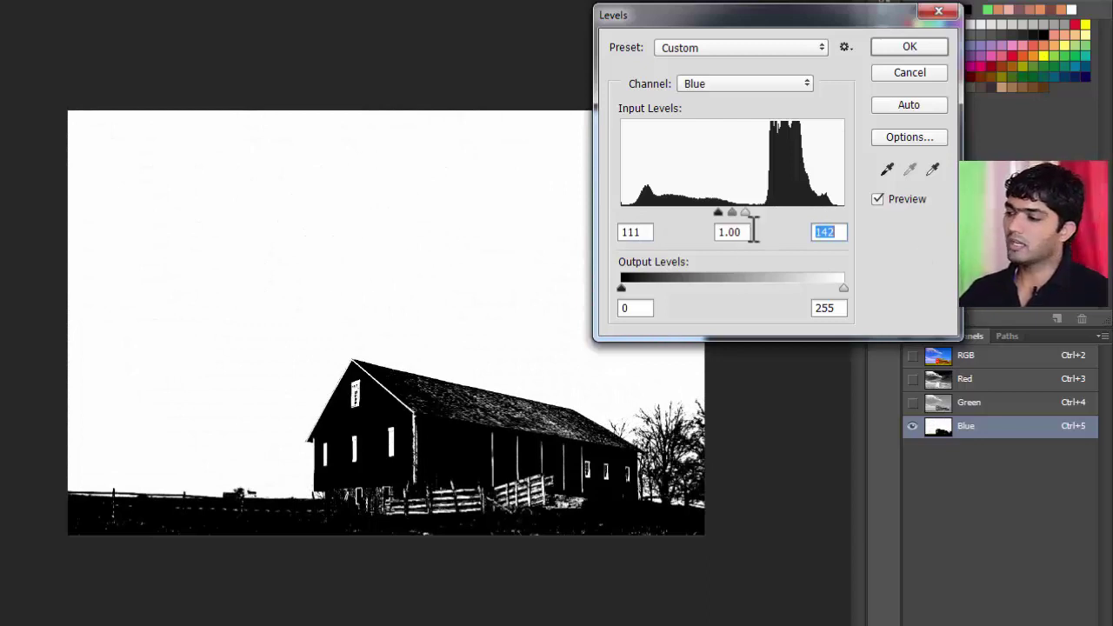
{"action": "left_click_drag", "start_coordinate": [718, 212], "coordinate": [749, 210]}
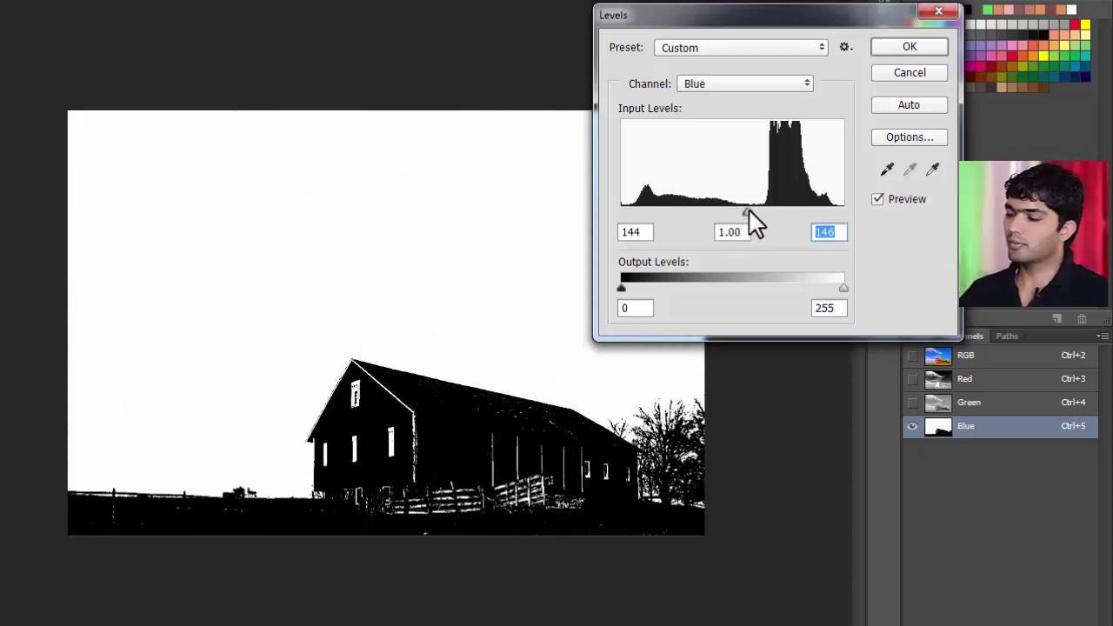
{"action": "key", "text": "Tab"}
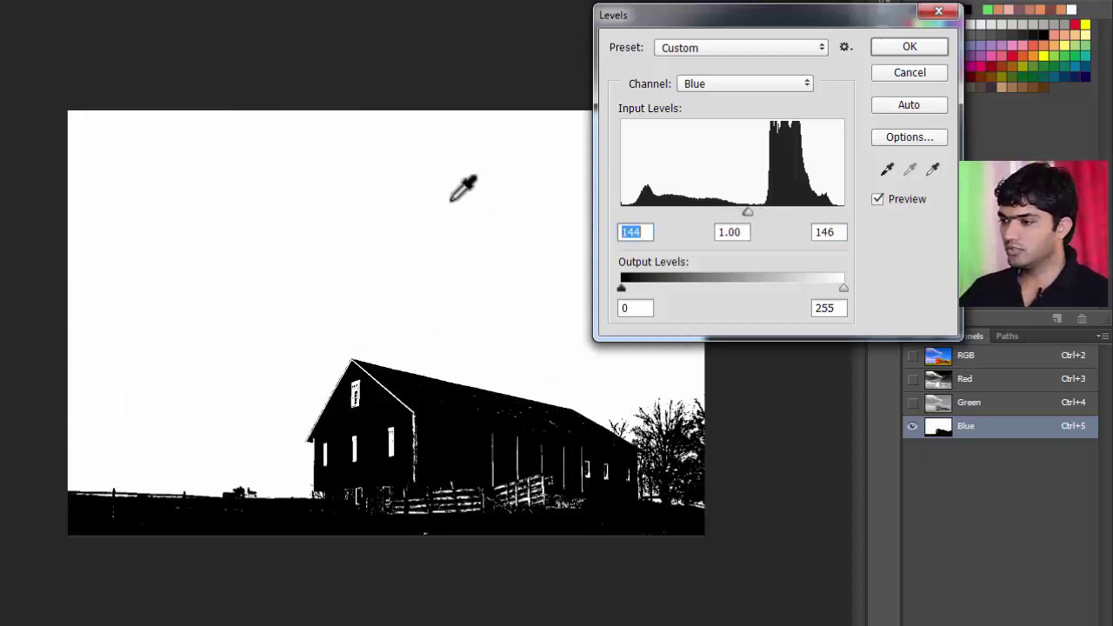
{"action": "left_click", "coordinate": [895, 52]}
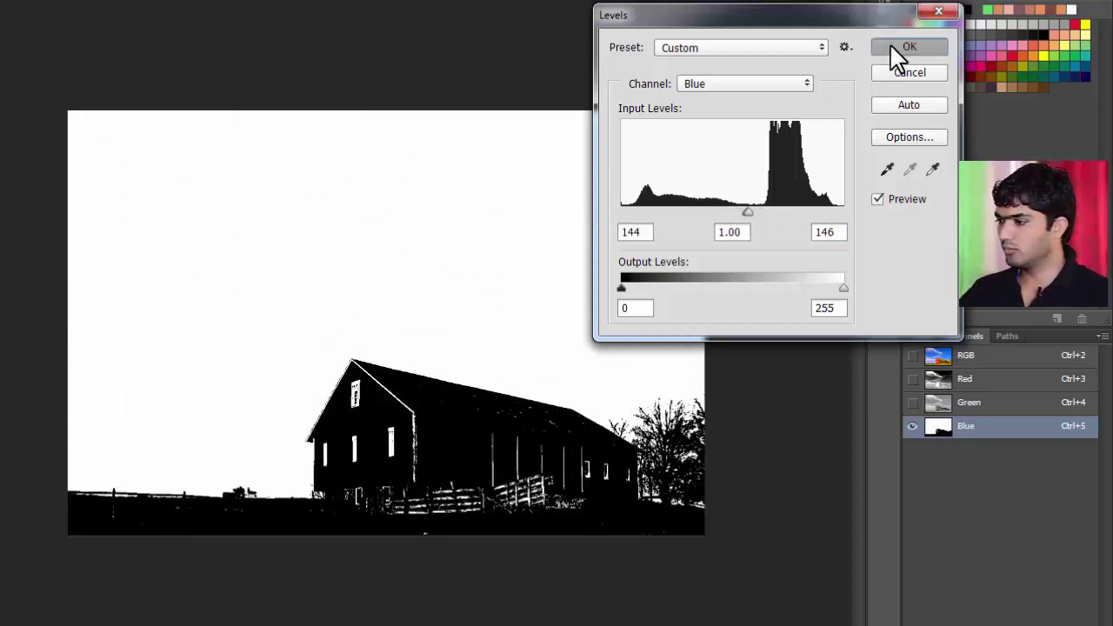
Show the RGB composite and toggle the Levels change for a before/after comparison.
{"action": "left_click", "coordinate": [912, 356]}
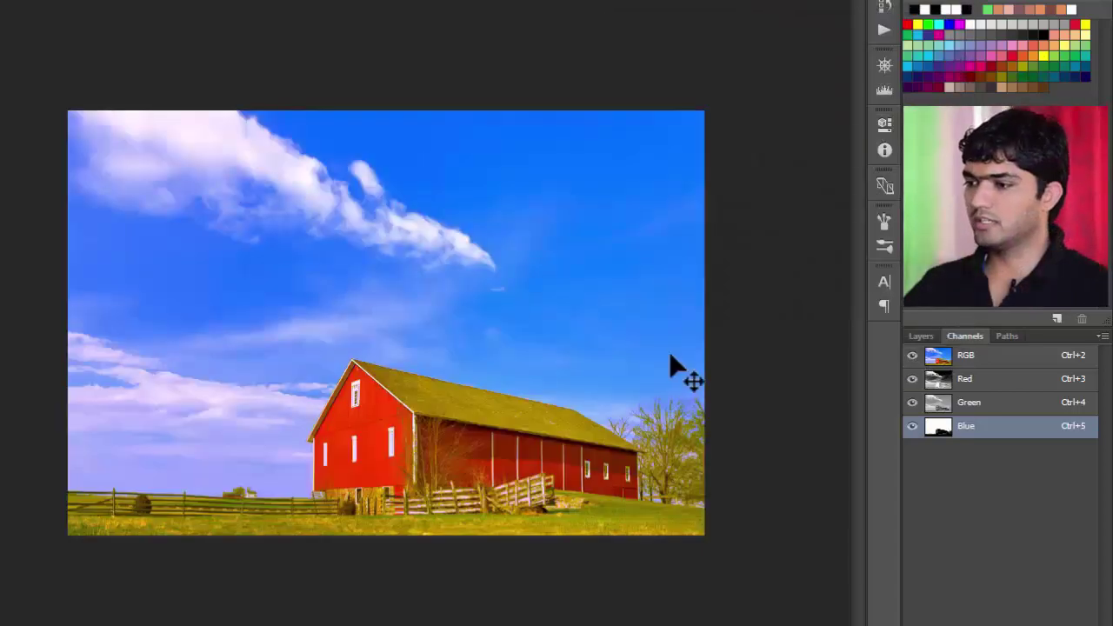
{"action": "key", "text": "ctrl+z"}
{"action": "key", "text": "ctrl+z"}
{"action": "key", "text": "ctrl+z"}
{"action": "key", "text": "ctrl+z"}
{"action": "key", "text": "ctrl+plus"}
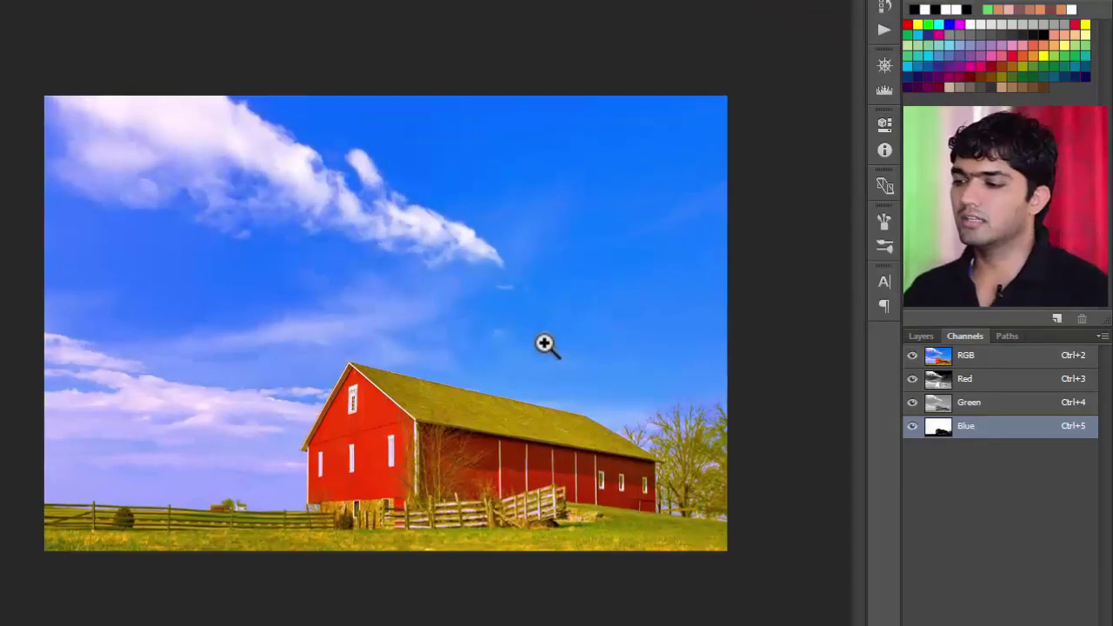
{"action": "key", "text": "ctrl+plus"}
{"action": "key", "text": "ctrl+z"}
{"action": "key", "text": "ctrl+minus"}
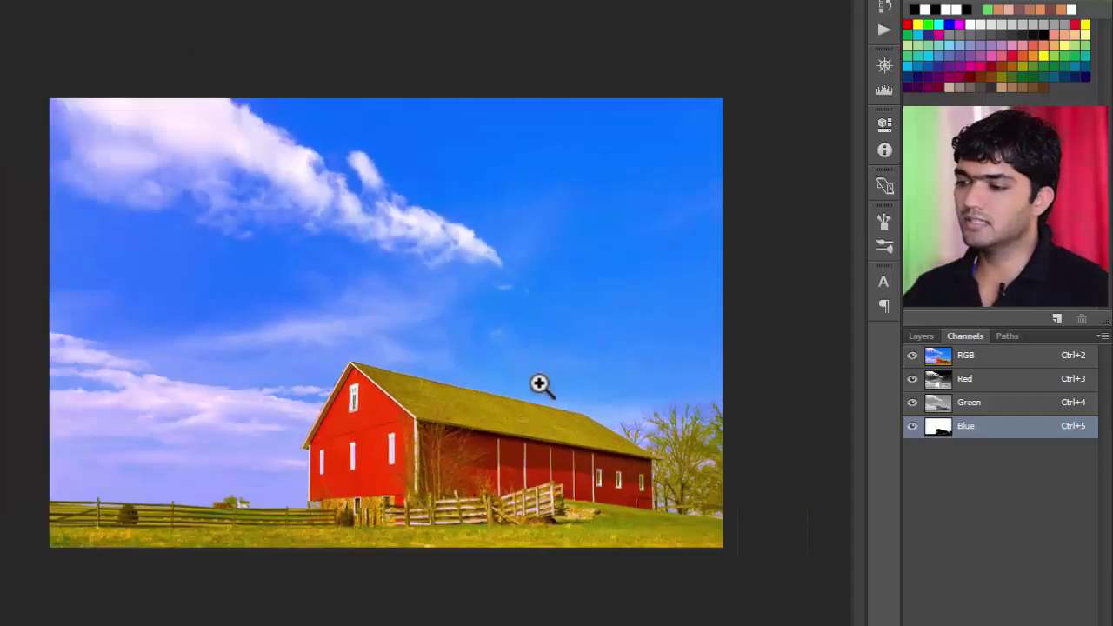
{"action": "key", "text": "ctrl+z"}
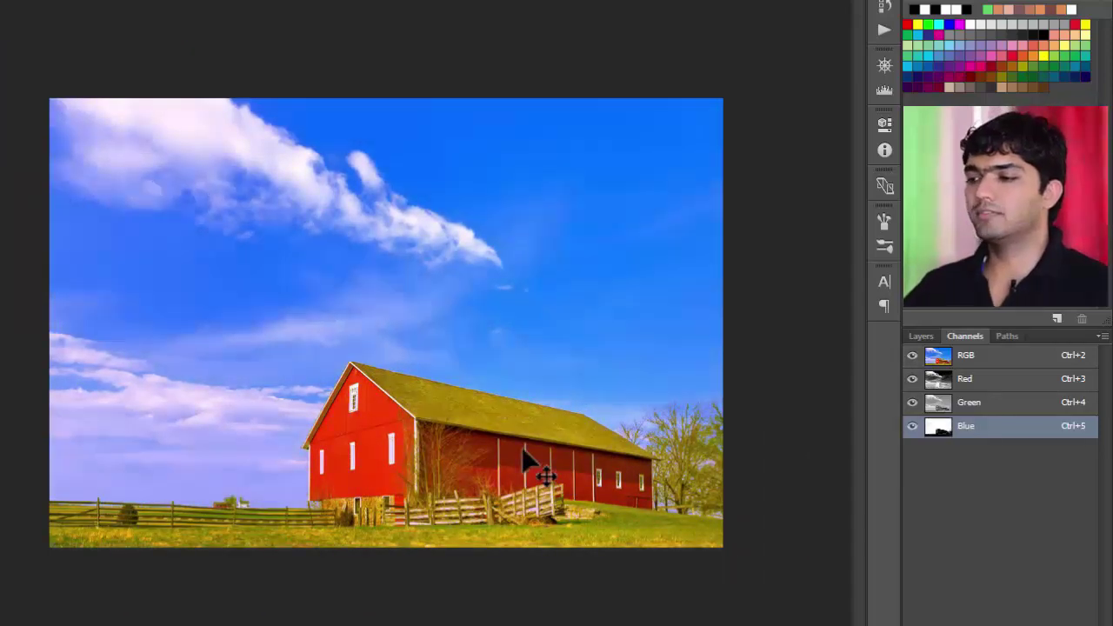
{"action": "key", "text": "ctrl+z"}
{"action": "key", "text": "ctrl+z"}
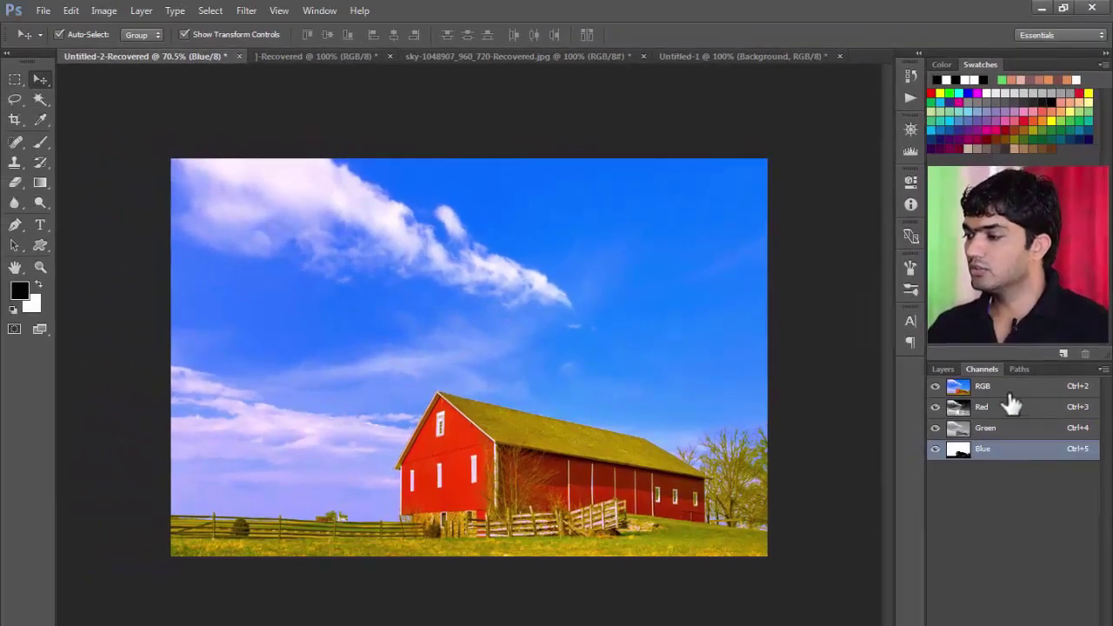
From the RGB composite, start Calculations with Untitled-2-Recovered as the first source.
{"action": "left_click", "coordinate": [1007, 393]}
{"action": "left_click", "coordinate": [105, 12]}
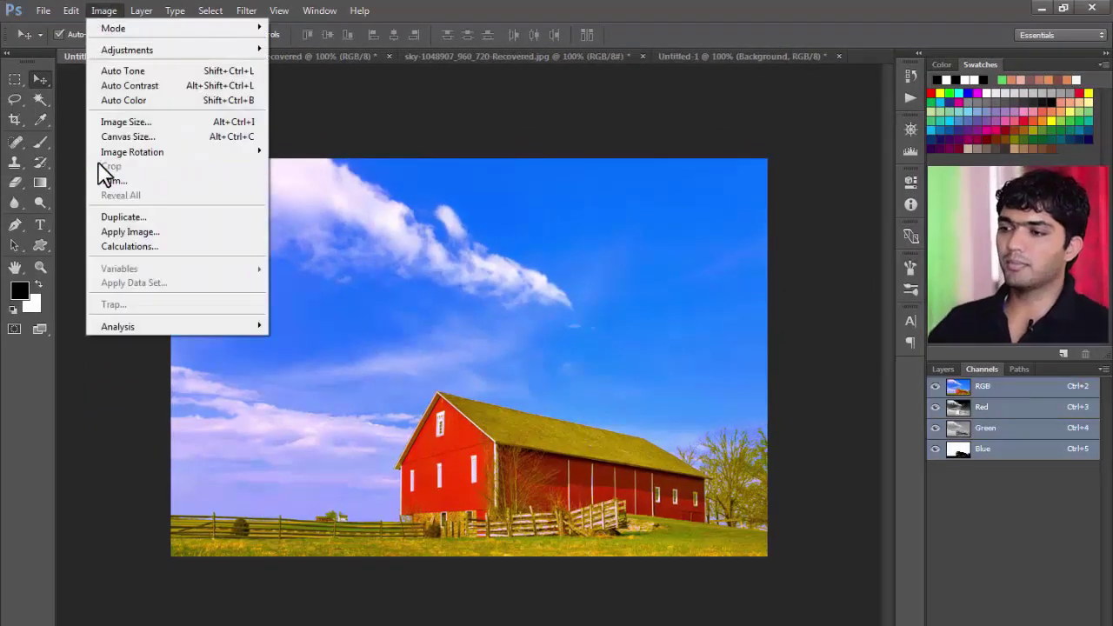
{"action": "left_click", "coordinate": [120, 246]}
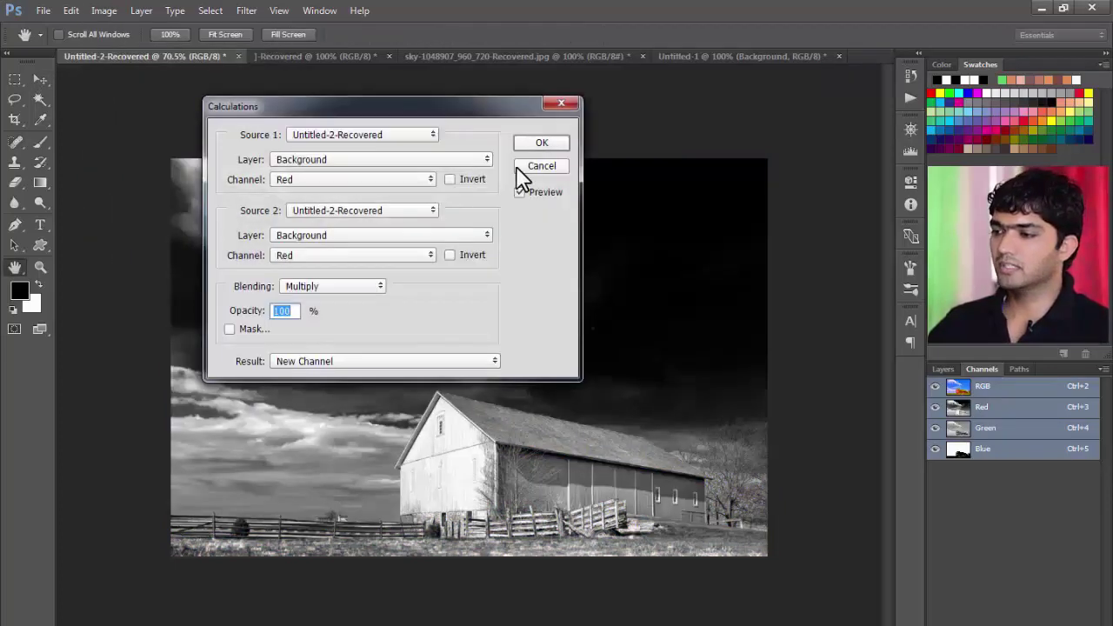
{"action": "mouse_move", "coordinate": [410, 116]}
{"action": "left_mouse_down"}
{"action": "mouse_move", "coordinate": [425, 161]}
{"action": "mouse_move", "coordinate": [576, 140]}
{"action": "mouse_move", "coordinate": [622, 96]}
{"action": "left_mouse_up"}
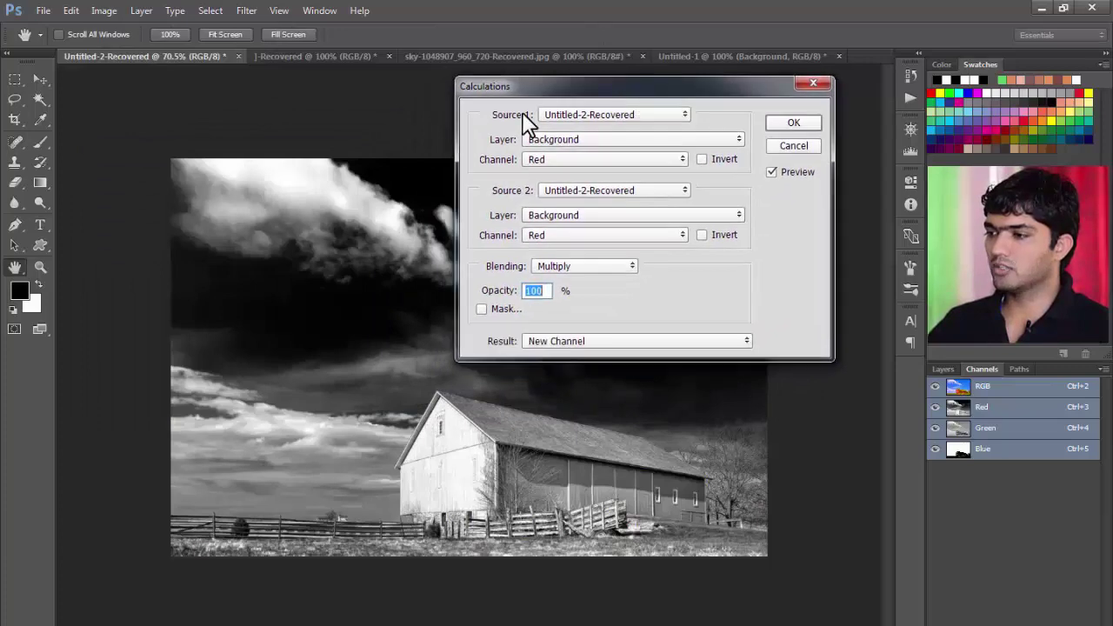
{"action": "left_click", "coordinate": [591, 115]}
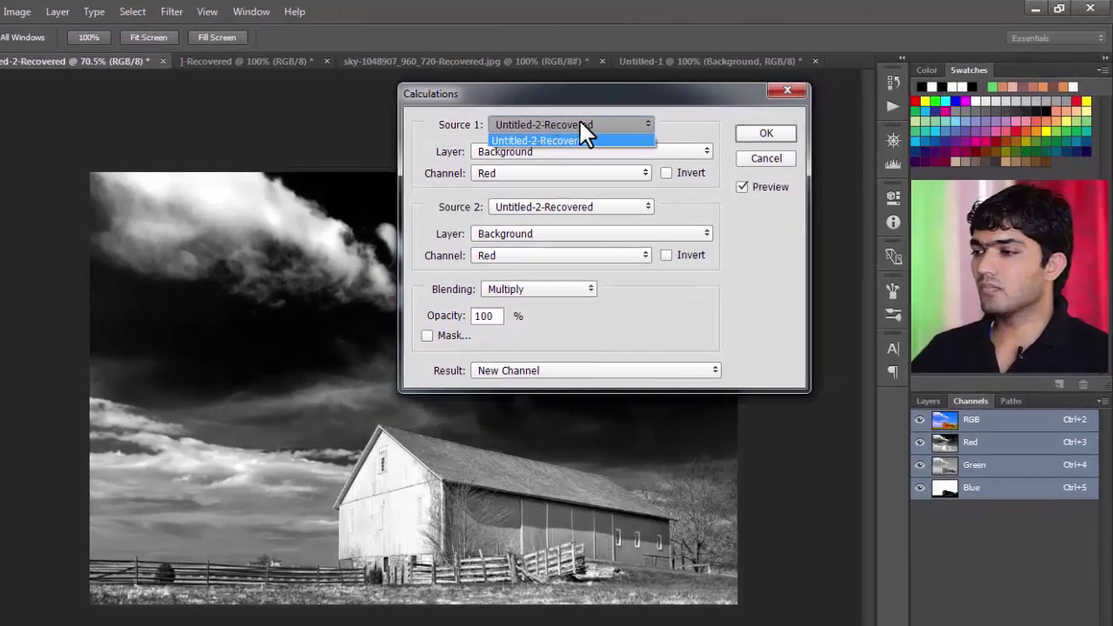
{"action": "left_click", "coordinate": [582, 138]}
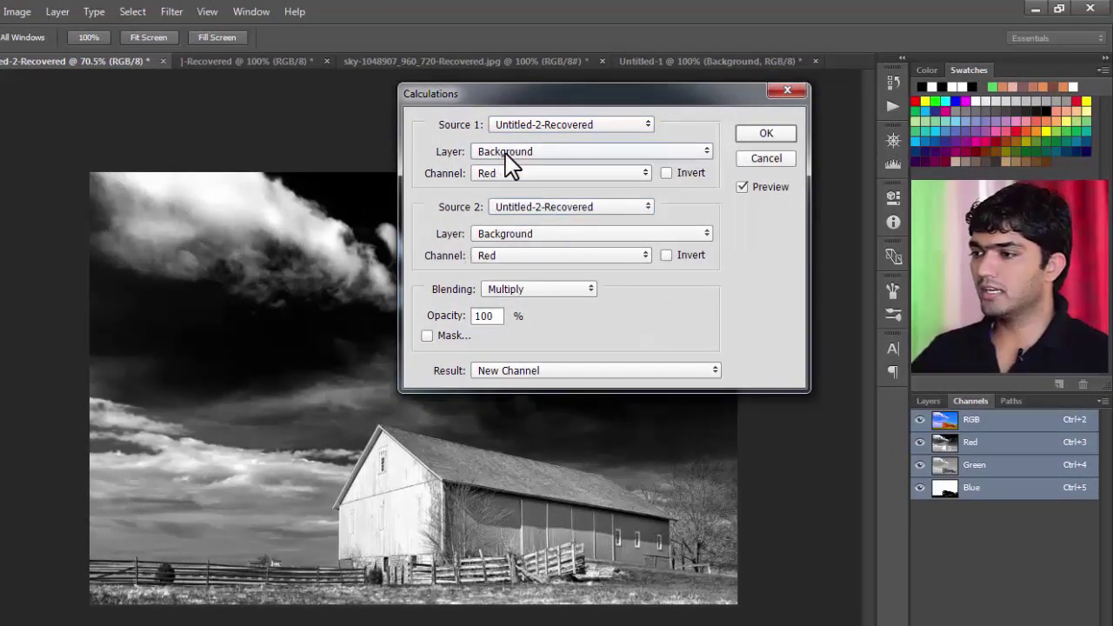
Keep Red as the Source 1 channel and set Source 2 channel to Blue.
{"action": "left_click", "coordinate": [927, 401]}
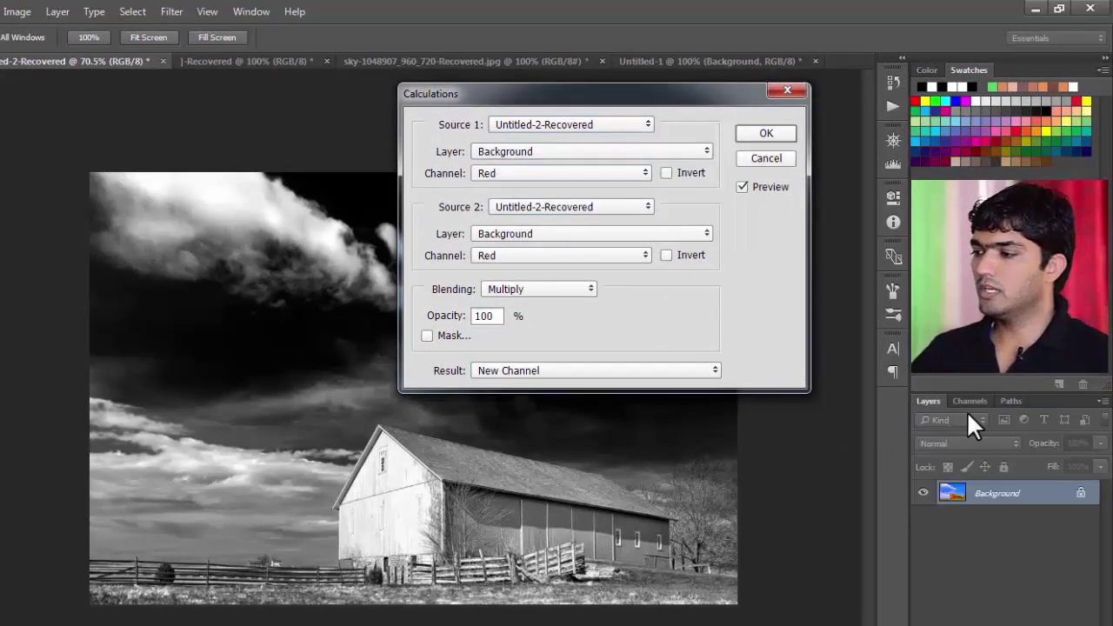
{"action": "left_click", "coordinate": [504, 234]}
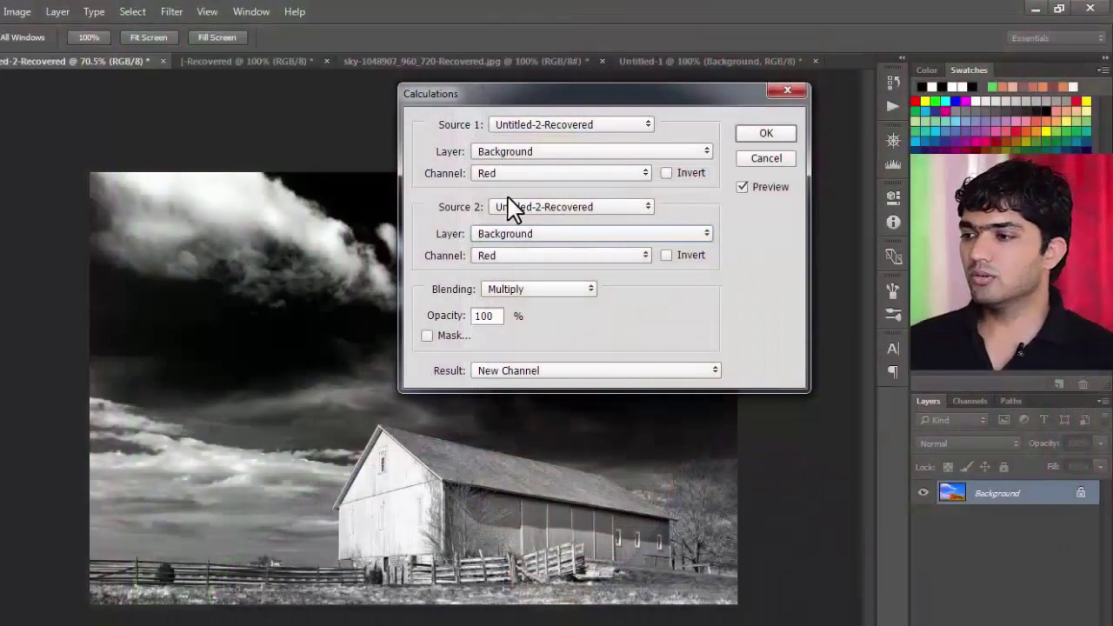
{"action": "left_click", "coordinate": [508, 173]}
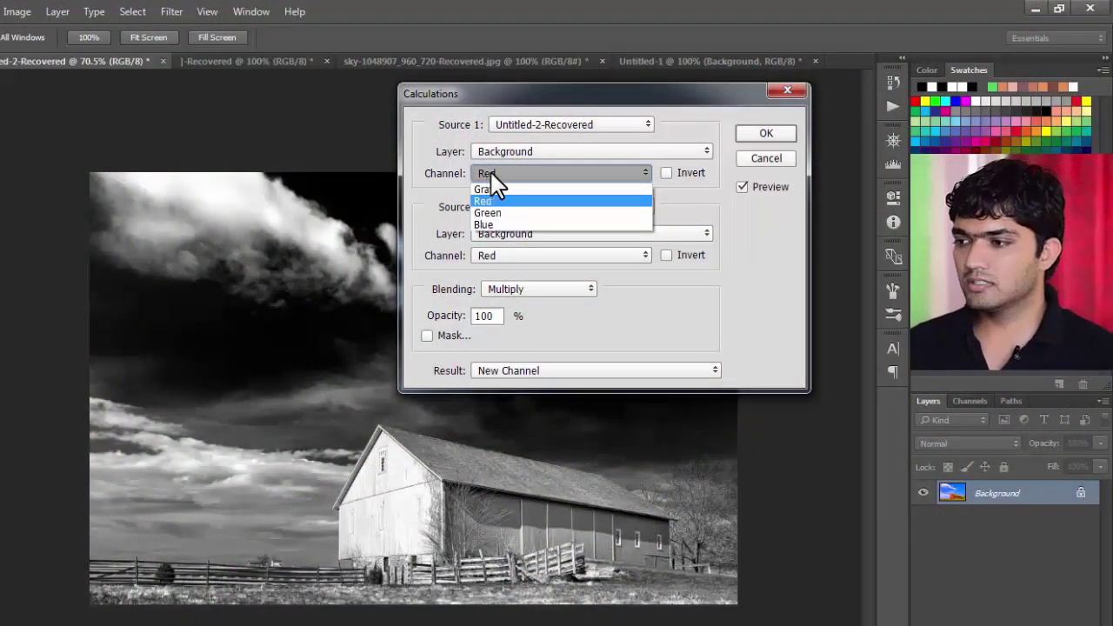
{"action": "left_click", "coordinate": [489, 176]}
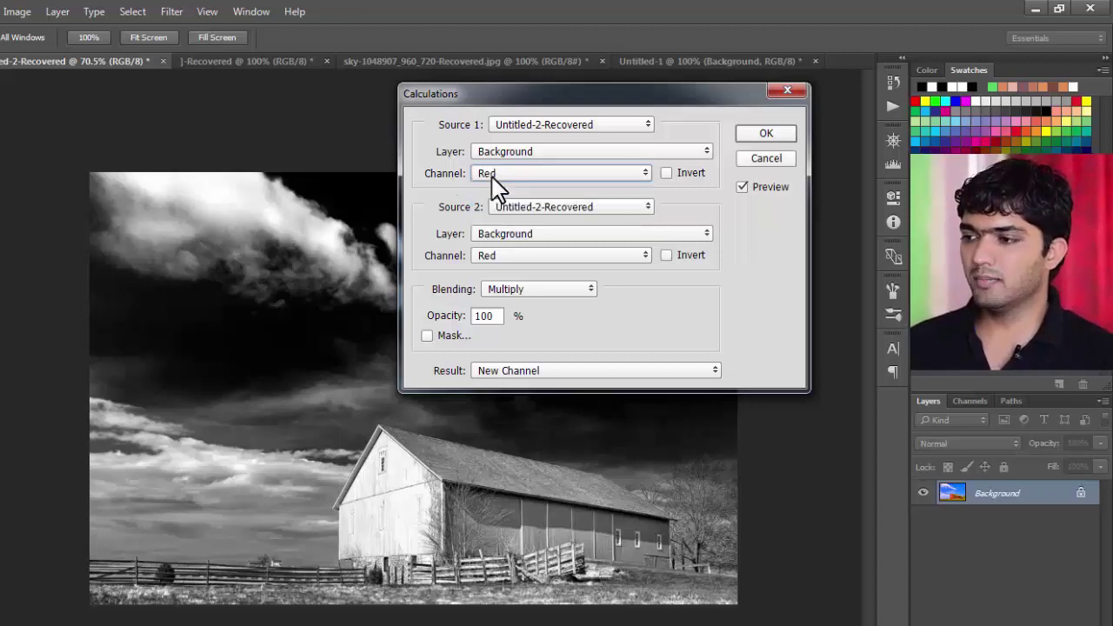
{"action": "left_click", "coordinate": [503, 257]}
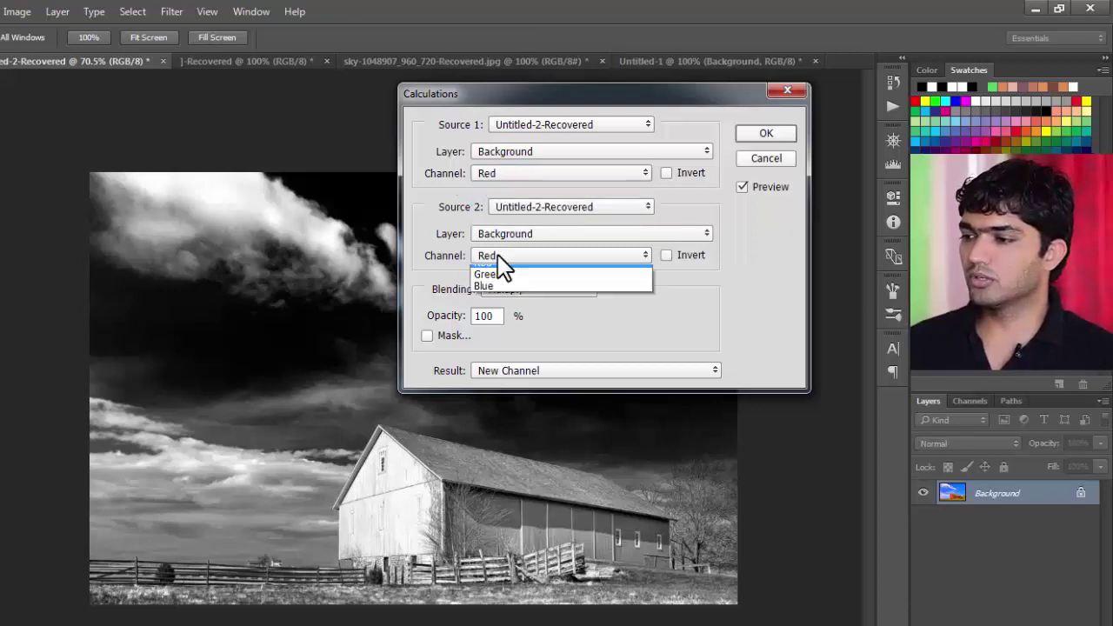
{"action": "left_click", "coordinate": [496, 317]}
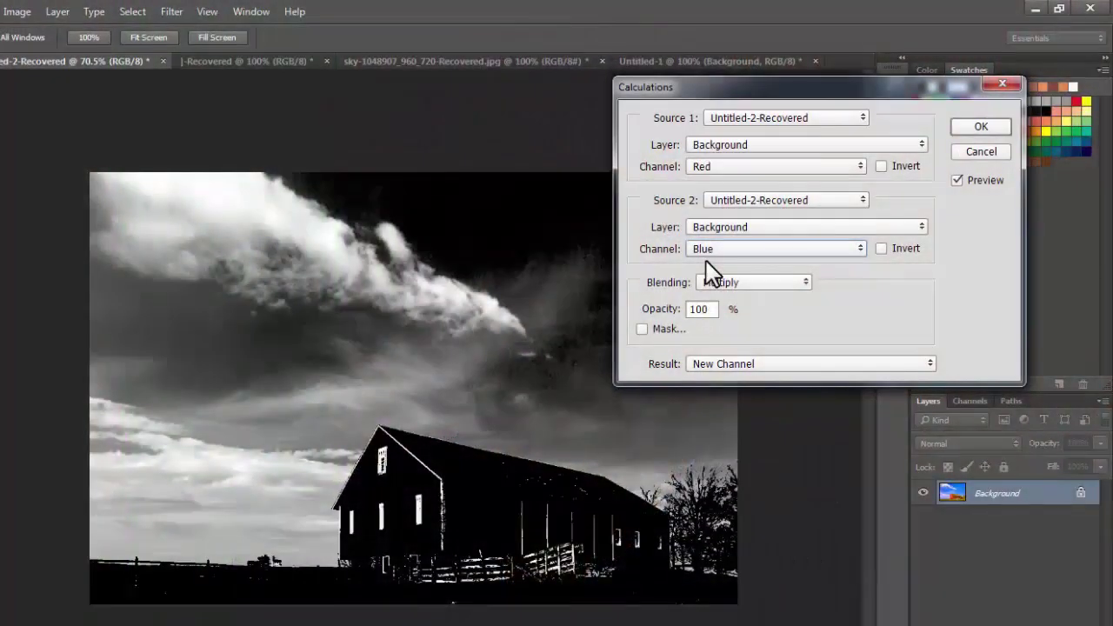
Try Add blending, then settle the calculation on Subtract.
{"action": "left_click", "coordinate": [741, 285]}
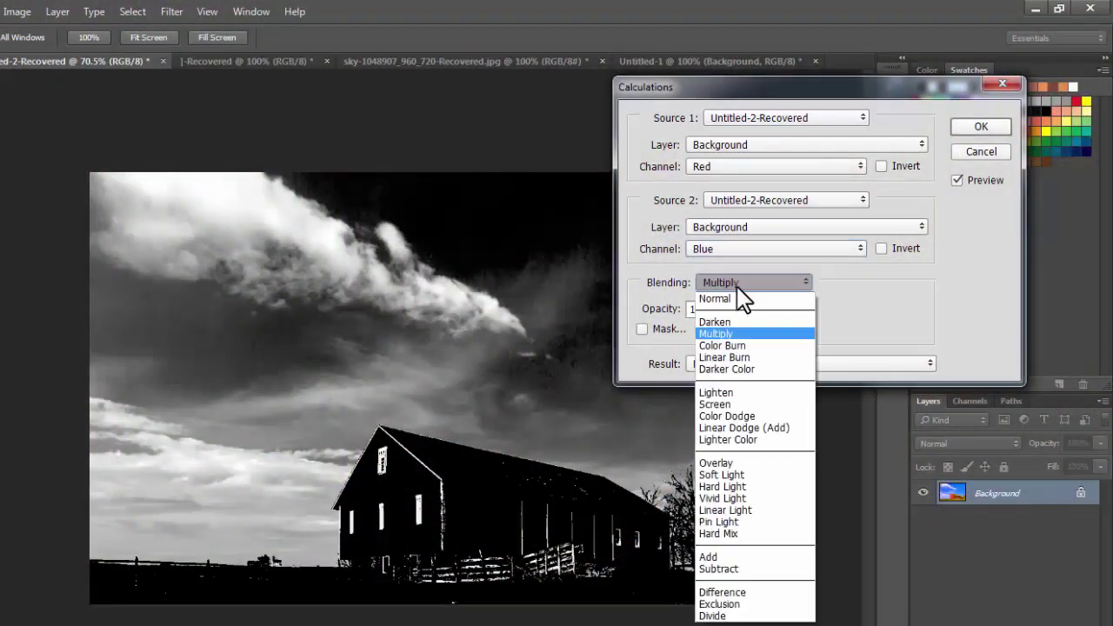
{"action": "left_click", "coordinate": [646, 168]}
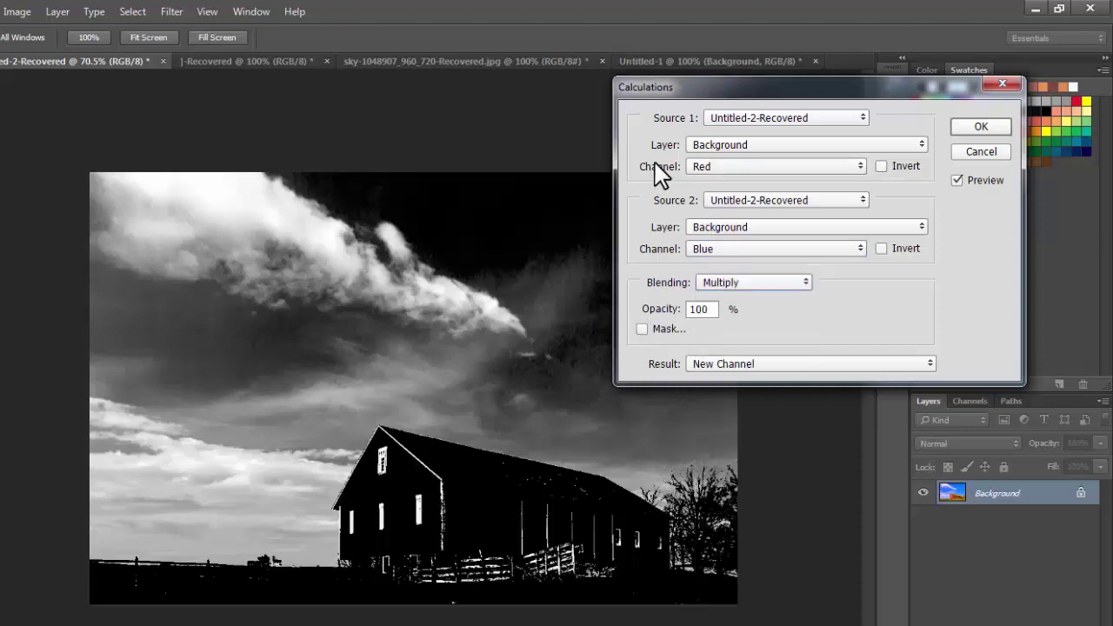
{"action": "left_click", "coordinate": [738, 253]}
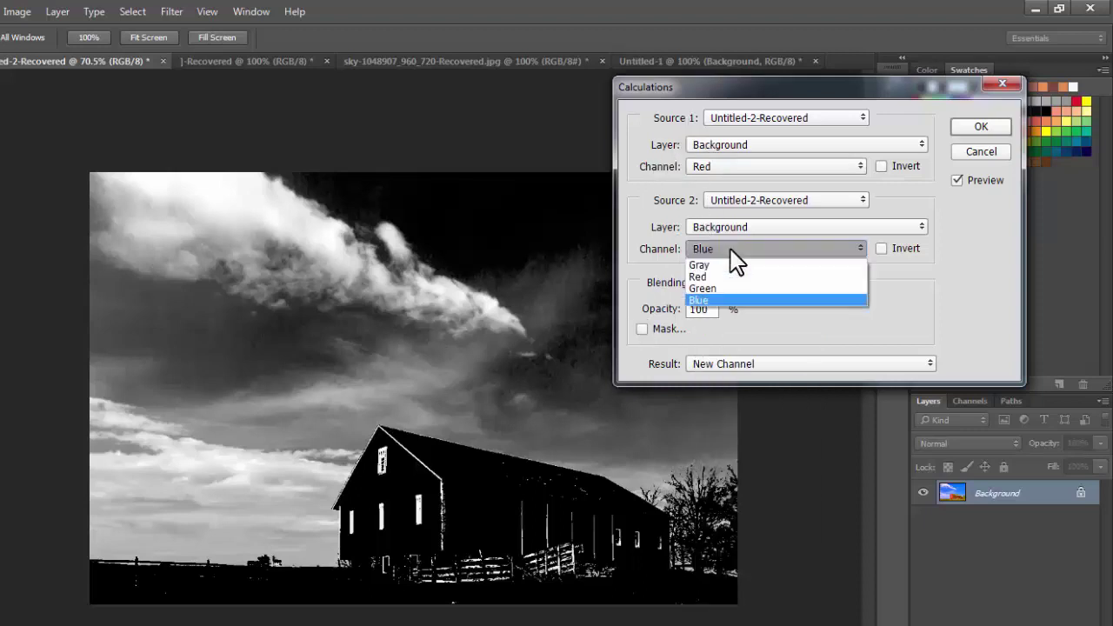
{"action": "left_click", "coordinate": [726, 298]}
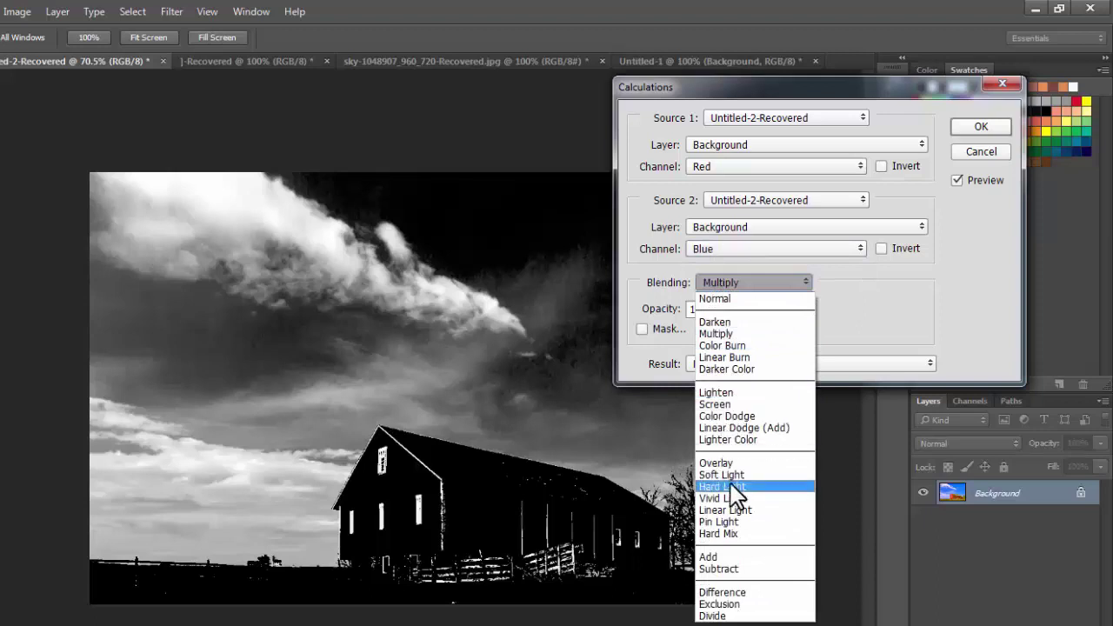
{"action": "left_click", "coordinate": [757, 556]}
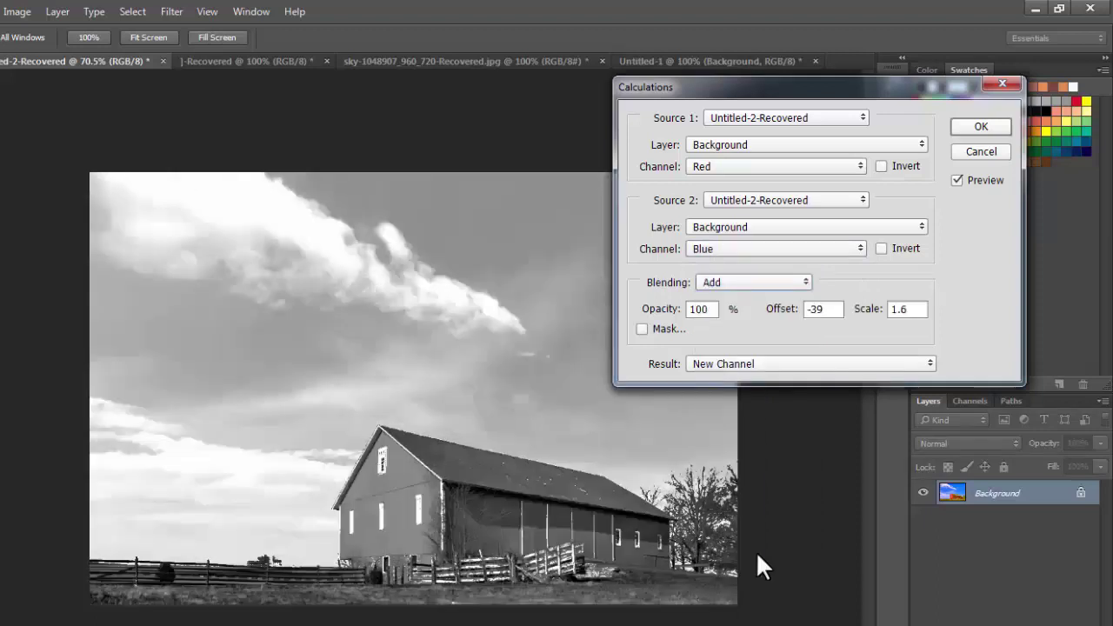
{"action": "left_click", "coordinate": [753, 287]}
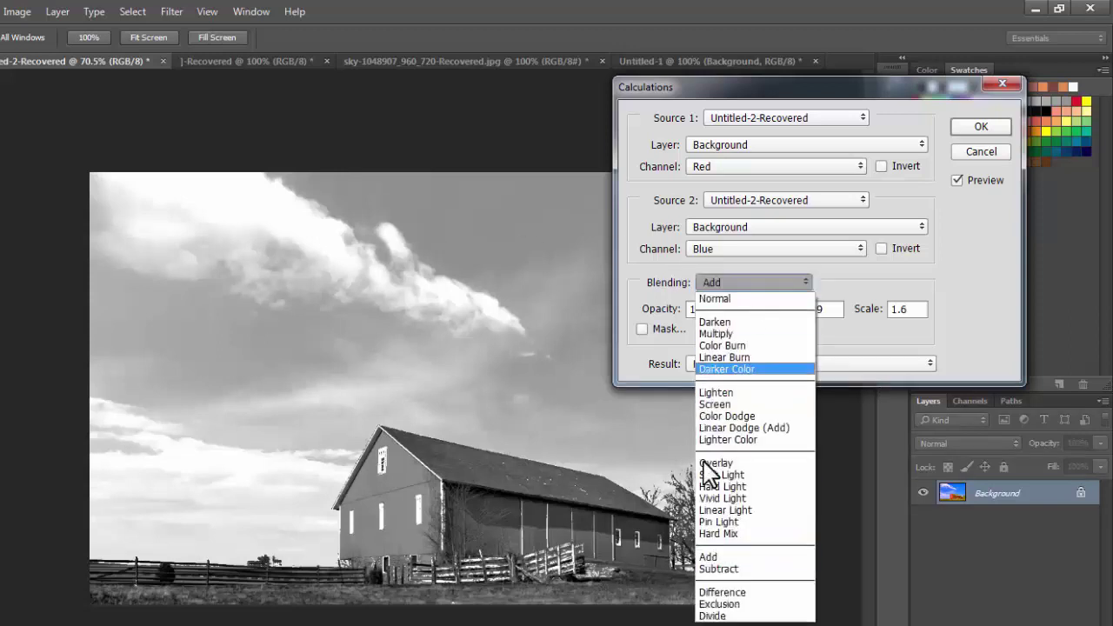
{"action": "left_click", "coordinate": [719, 569]}
{"action": "left_click", "coordinate": [753, 283]}
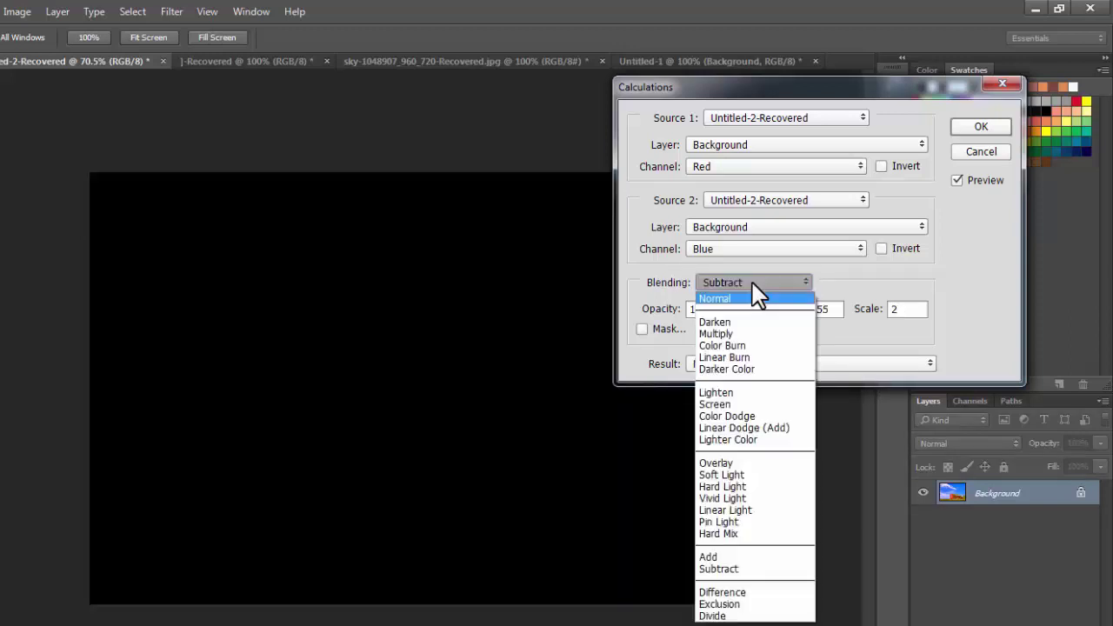
{"action": "left_click", "coordinate": [752, 283]}
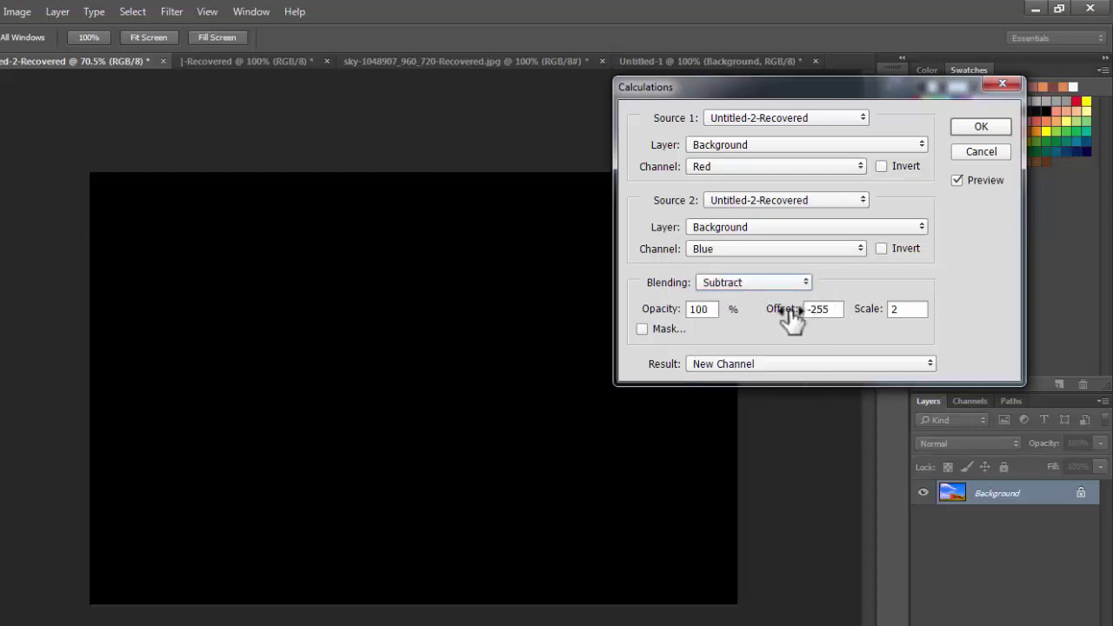
Scrub the Offset to 154 and set Scale to 1.
{"action": "mouse_move", "coordinate": [780, 317]}
{"action": "left_mouse_down"}
{"action": "mouse_move", "coordinate": [735, 310]}
{"action": "mouse_move", "coordinate": [974, 307]}
{"action": "mouse_move", "coordinate": [907, 309]}
{"action": "left_mouse_up"}
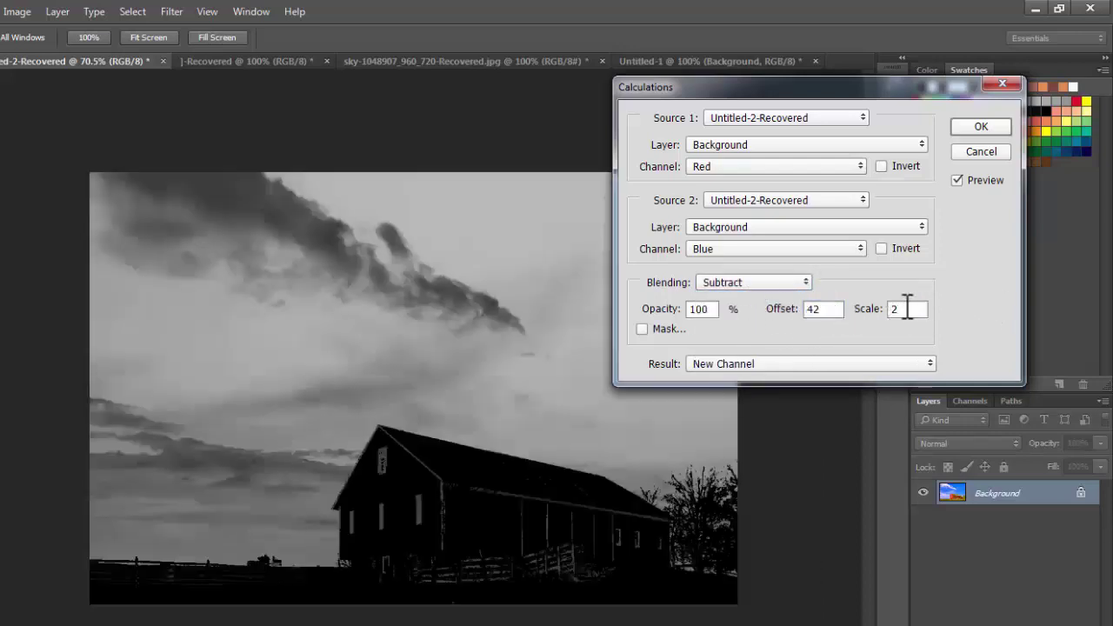
{"action": "left_click_drag", "start_coordinate": [787, 311], "coordinate": [883, 309]}
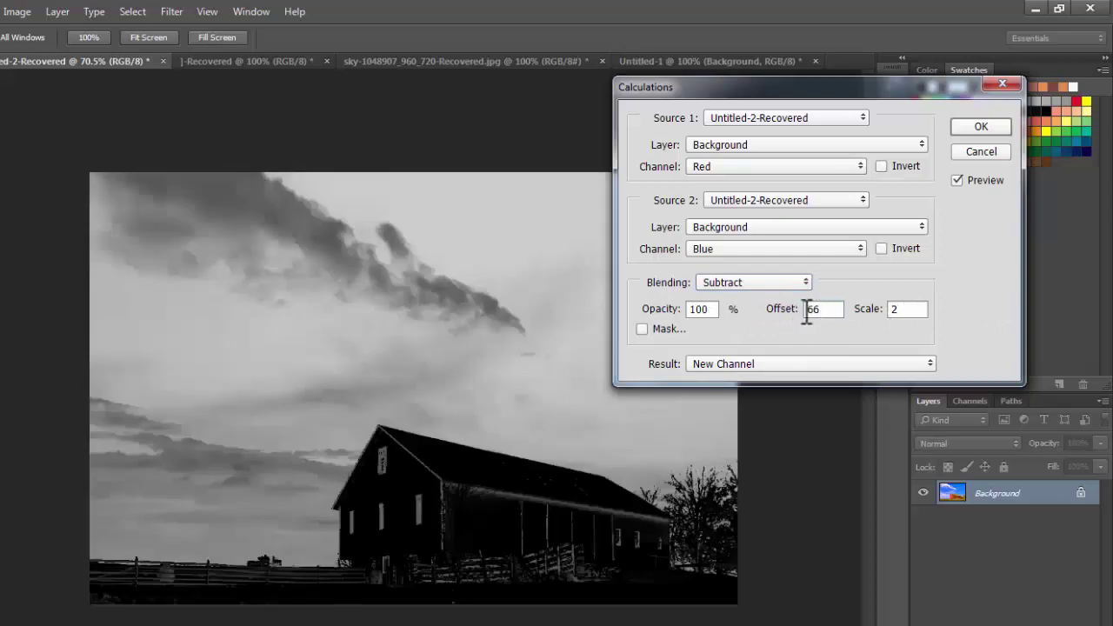
{"action": "type", "text": "186"}
{"action": "mouse_move", "coordinate": [781, 319]}
{"action": "left_mouse_down"}
{"action": "mouse_move", "coordinate": [881, 303]}
{"action": "mouse_move", "coordinate": [775, 308]}
{"action": "mouse_move", "coordinate": [770, 319]}
{"action": "left_mouse_up"}
{"action": "type", "text": "163"}
{"action": "mouse_move", "coordinate": [862, 318]}
{"action": "left_mouse_down"}
{"action": "mouse_move", "coordinate": [267, 326]}
{"action": "mouse_move", "coordinate": [27, 356]}
{"action": "left_mouse_up"}
Toggle Mask on and off, leaving it unchecked, and show the Channels tab beside the dialog.
{"action": "left_click", "coordinate": [643, 328]}
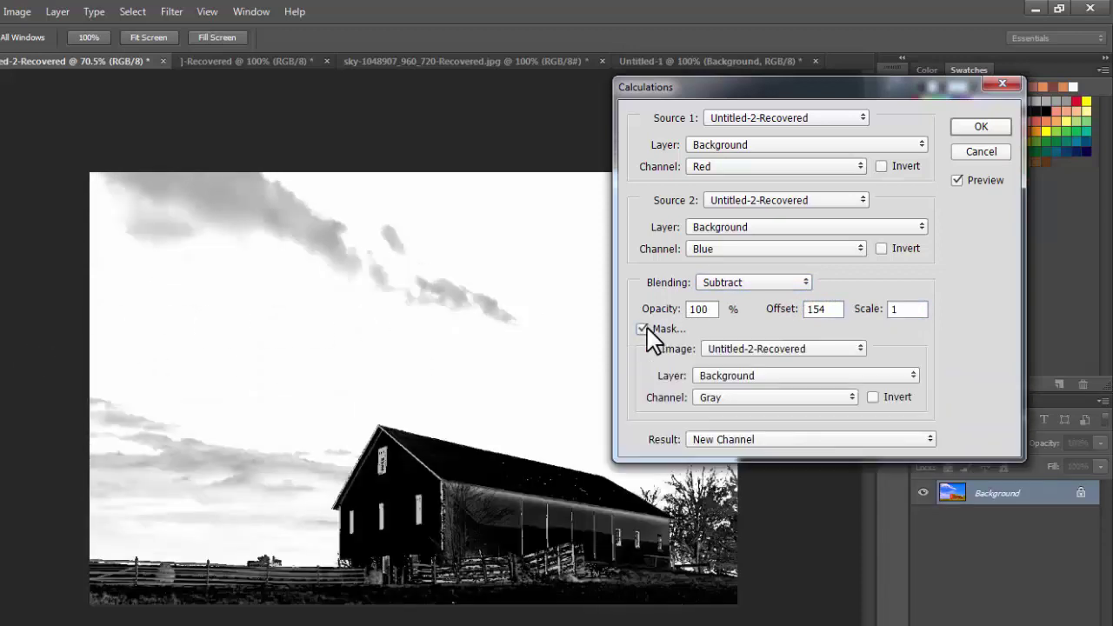
{"action": "left_click", "coordinate": [643, 329]}
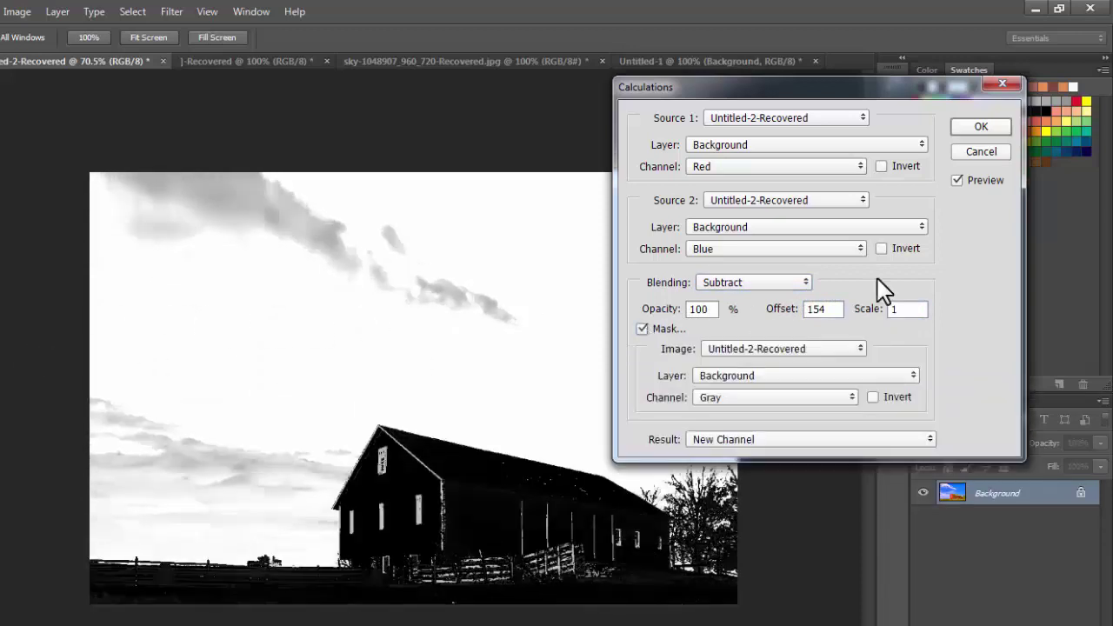
{"action": "left_click_drag", "start_coordinate": [919, 92], "coordinate": [789, 93]}
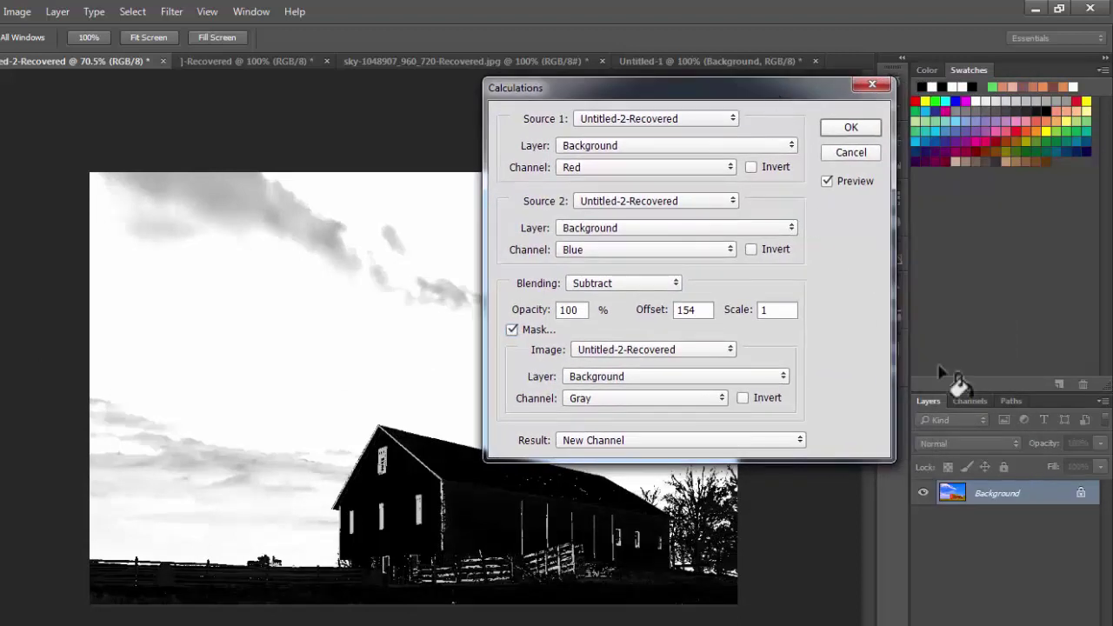
{"action": "left_click", "coordinate": [969, 401]}
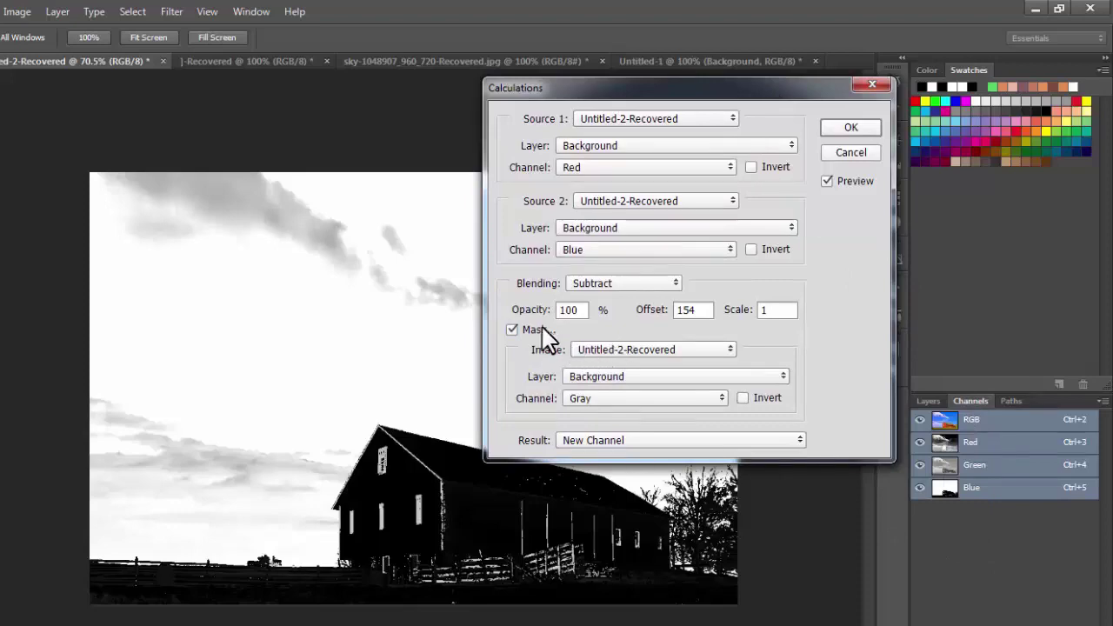
{"action": "left_click", "coordinate": [512, 329]}
{"action": "mouse_move", "coordinate": [626, 87]}
{"action": "left_mouse_down"}
{"action": "mouse_move", "coordinate": [701, 135]}
{"action": "mouse_move", "coordinate": [755, 138]}
{"action": "left_mouse_up"}
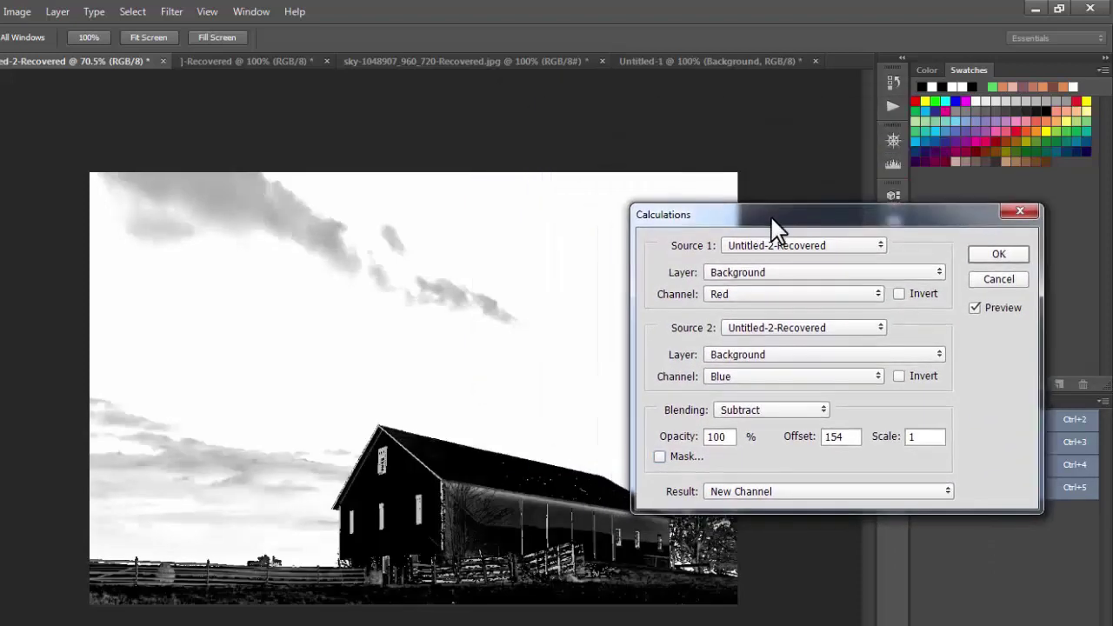
{"action": "left_click", "coordinate": [690, 222]}
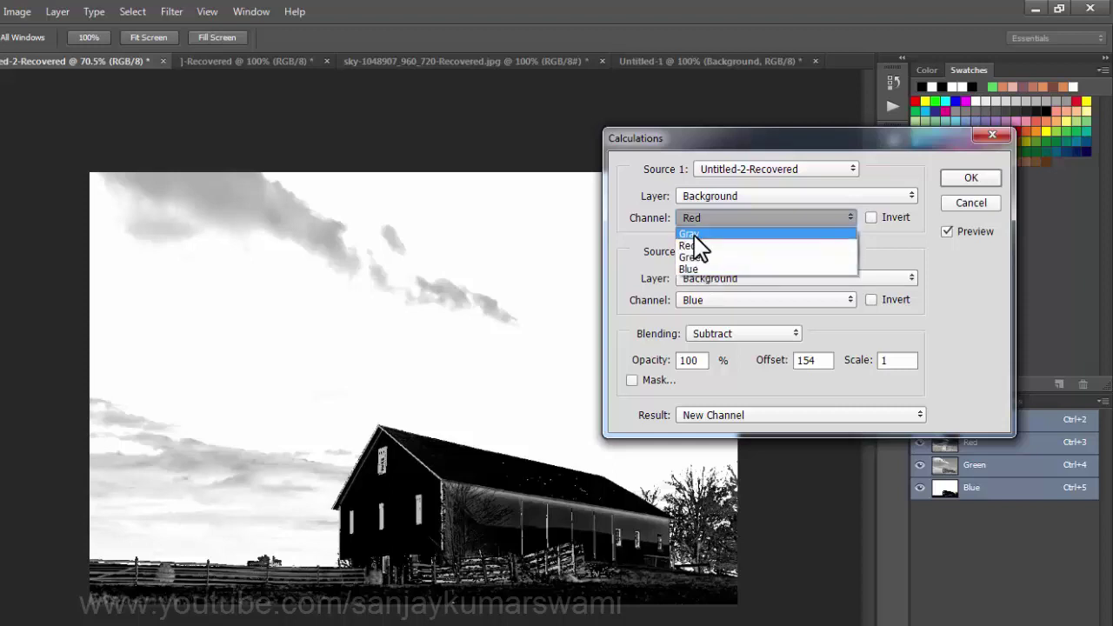
{"action": "left_click", "coordinate": [708, 217]}
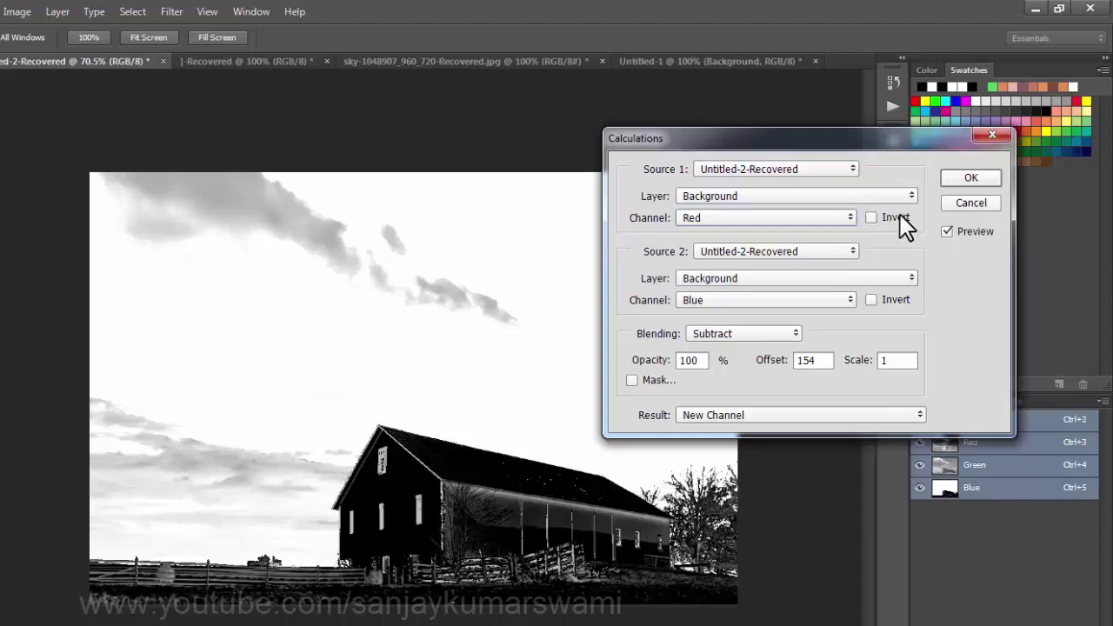
{"action": "left_click", "coordinate": [751, 219]}
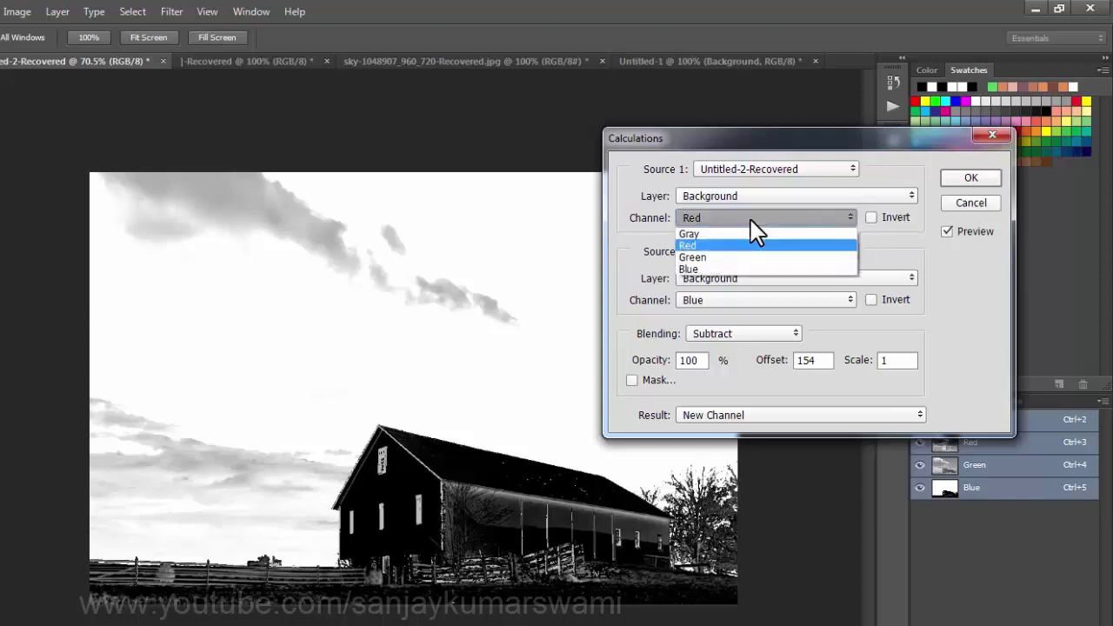
{"action": "left_click", "coordinate": [872, 218]}
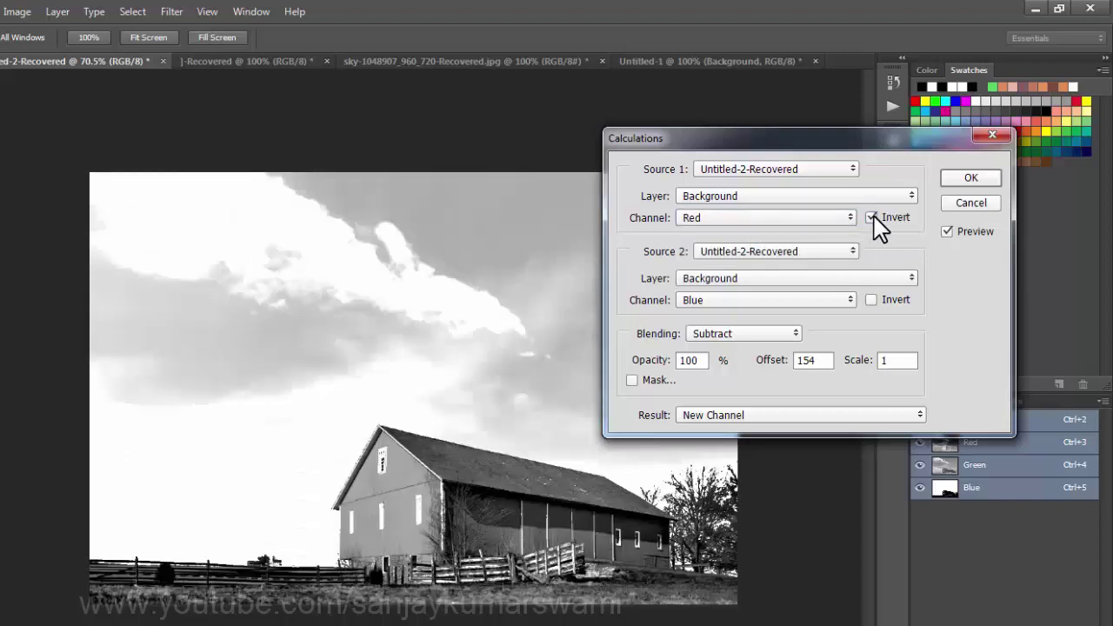
{"action": "left_click", "coordinate": [873, 218]}
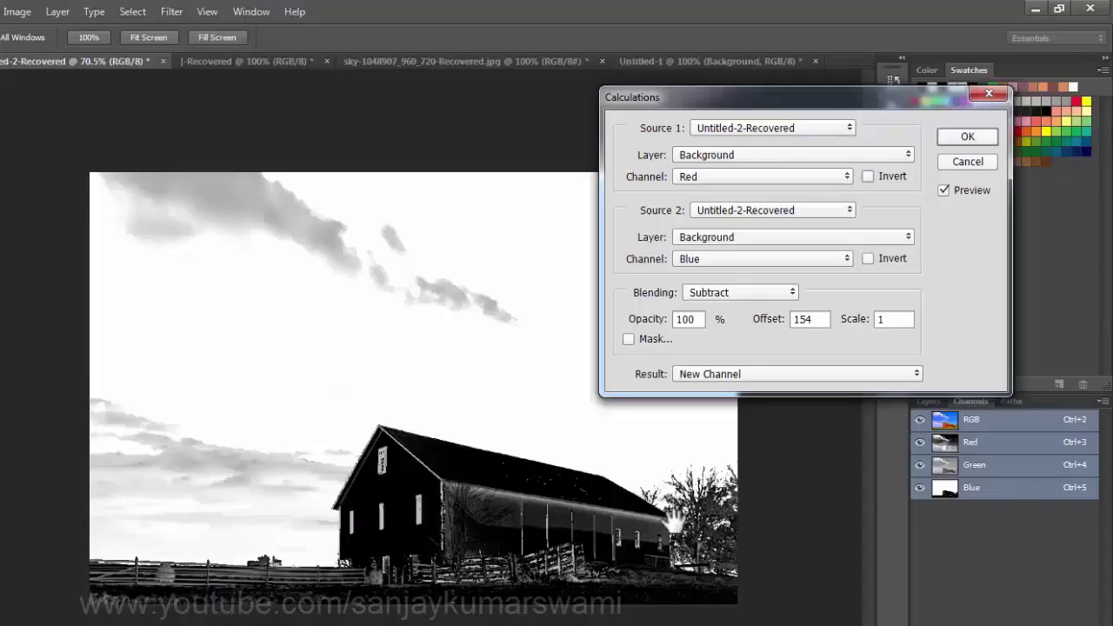
Swap the sources so Source 1 is Blue and Source 2 is Red.
{"action": "left_click", "coordinate": [753, 179]}
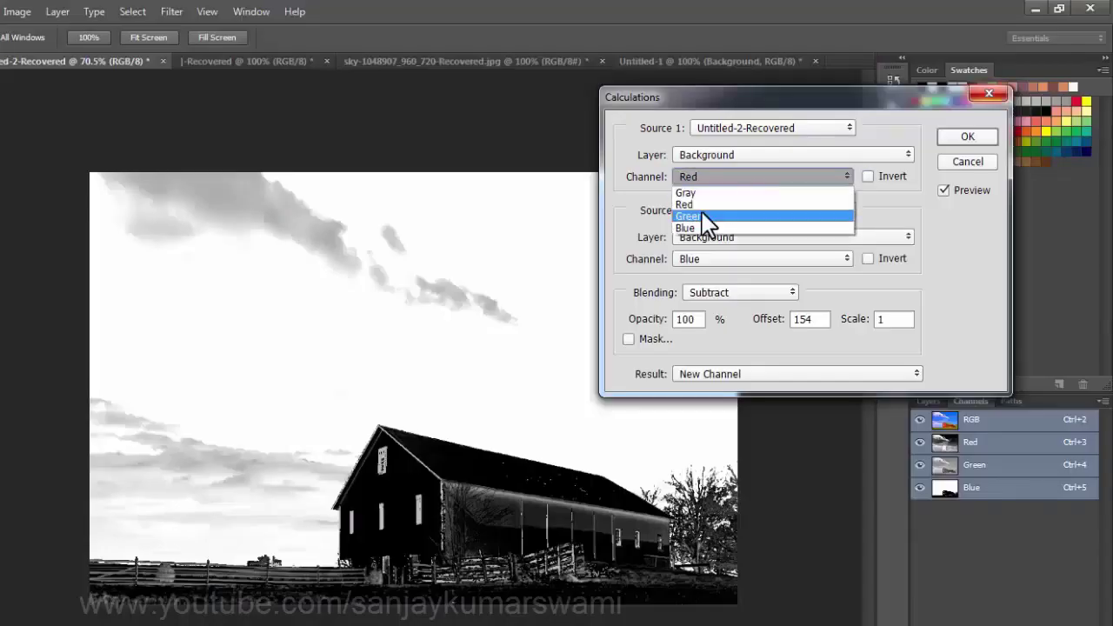
{"action": "left_click", "coordinate": [700, 228]}
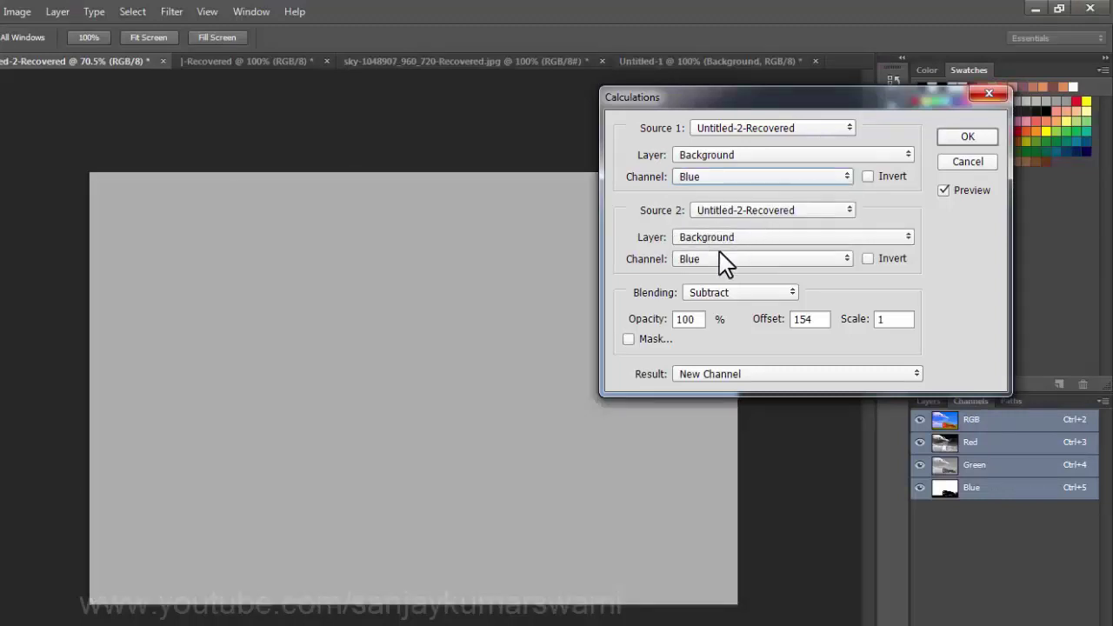
{"action": "left_click", "coordinate": [704, 259]}
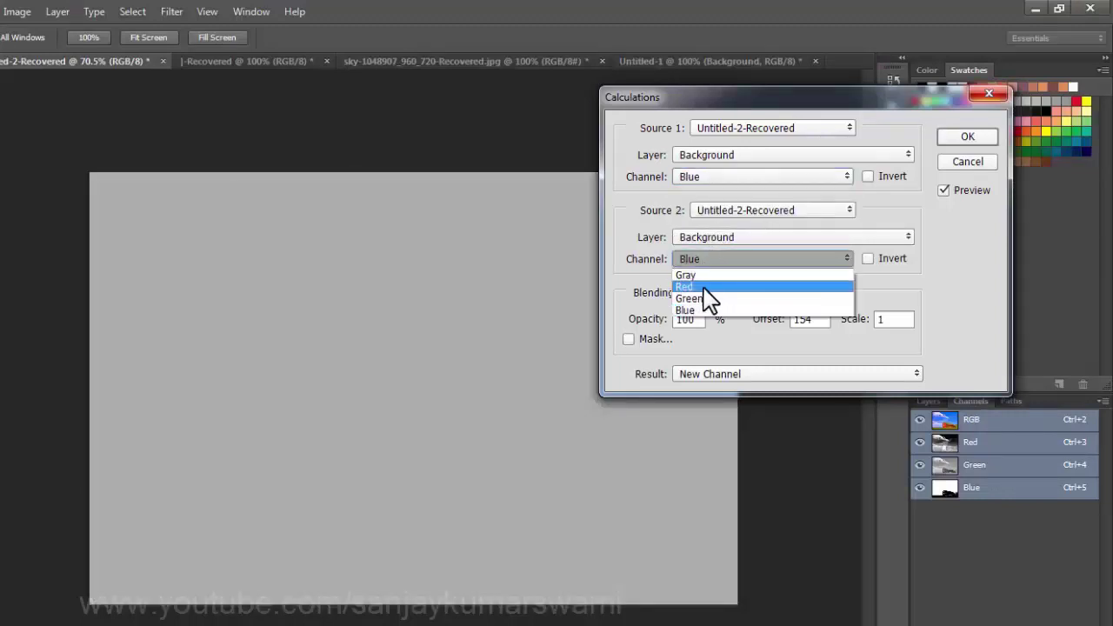
{"action": "left_click", "coordinate": [704, 287]}
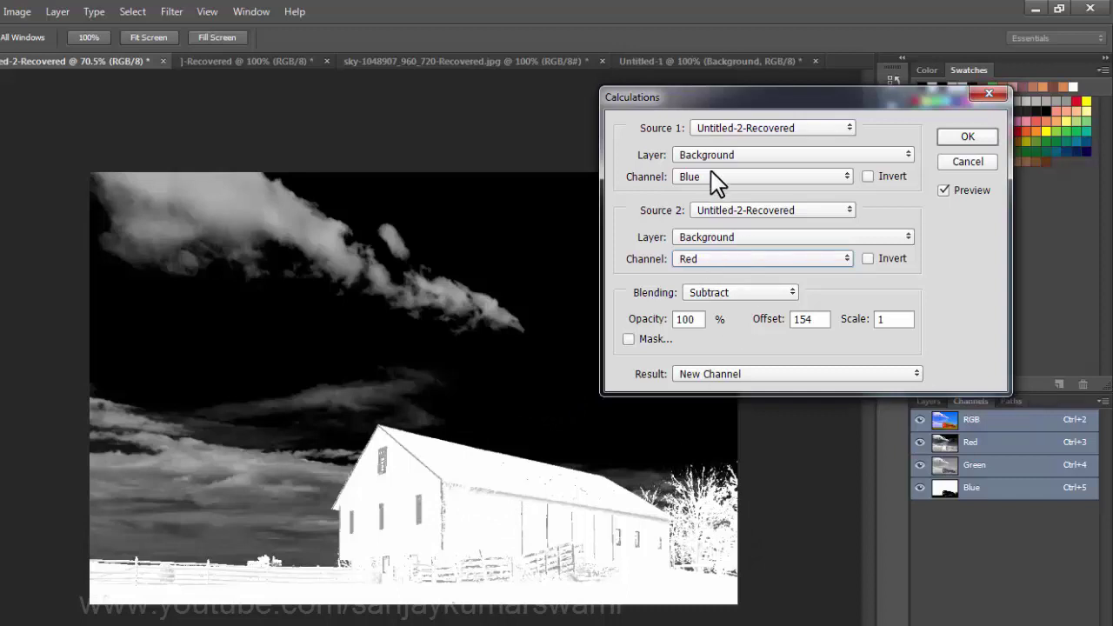
Compare the Invert options, leave them off, and lower the Offset to 108.
{"action": "left_click", "coordinate": [868, 260]}
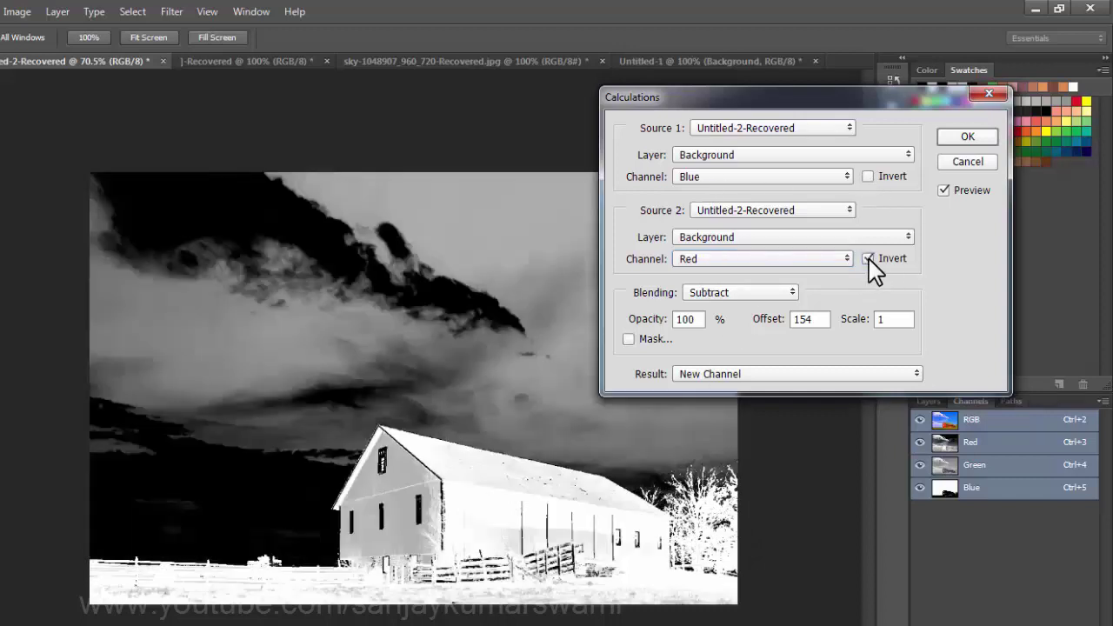
{"action": "left_click", "coordinate": [868, 259]}
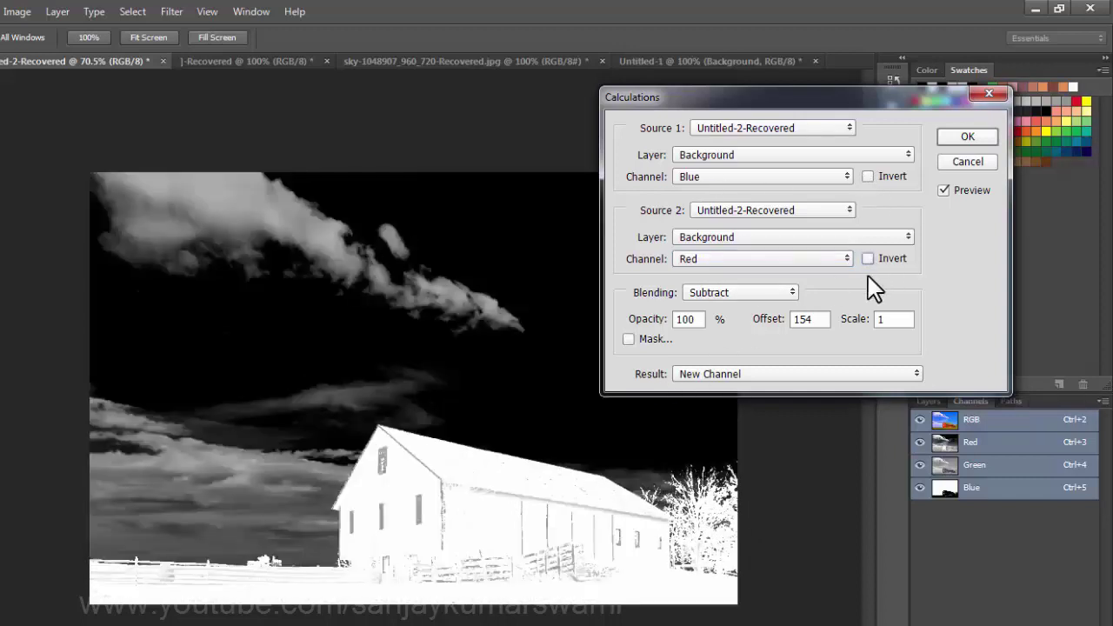
{"action": "left_click", "coordinate": [868, 259]}
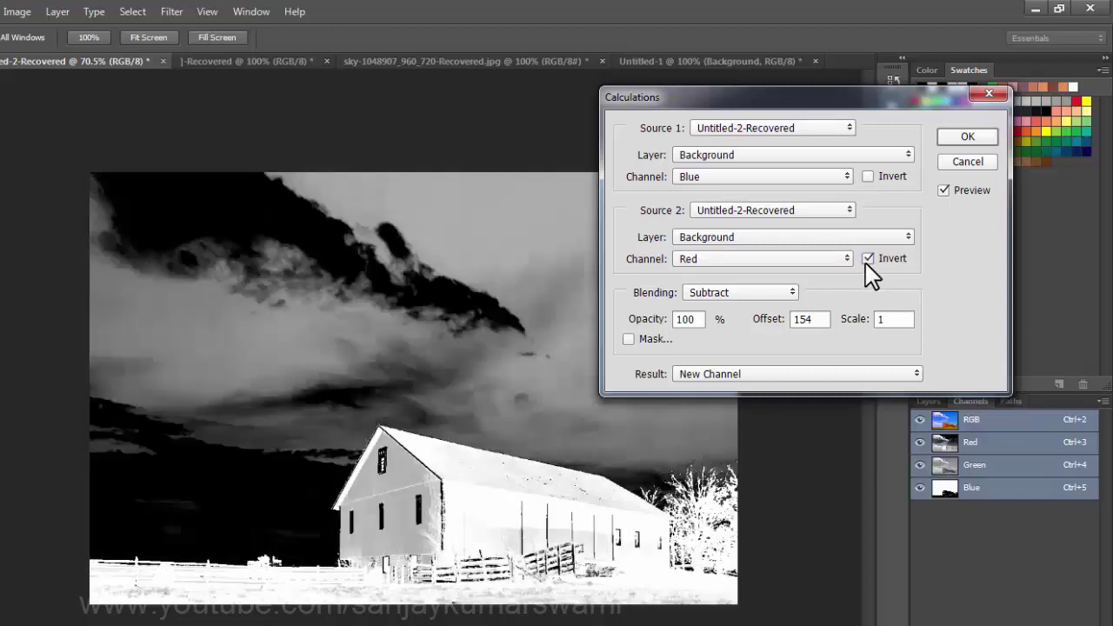
{"action": "left_click", "coordinate": [867, 259]}
{"action": "left_click", "coordinate": [868, 176]}
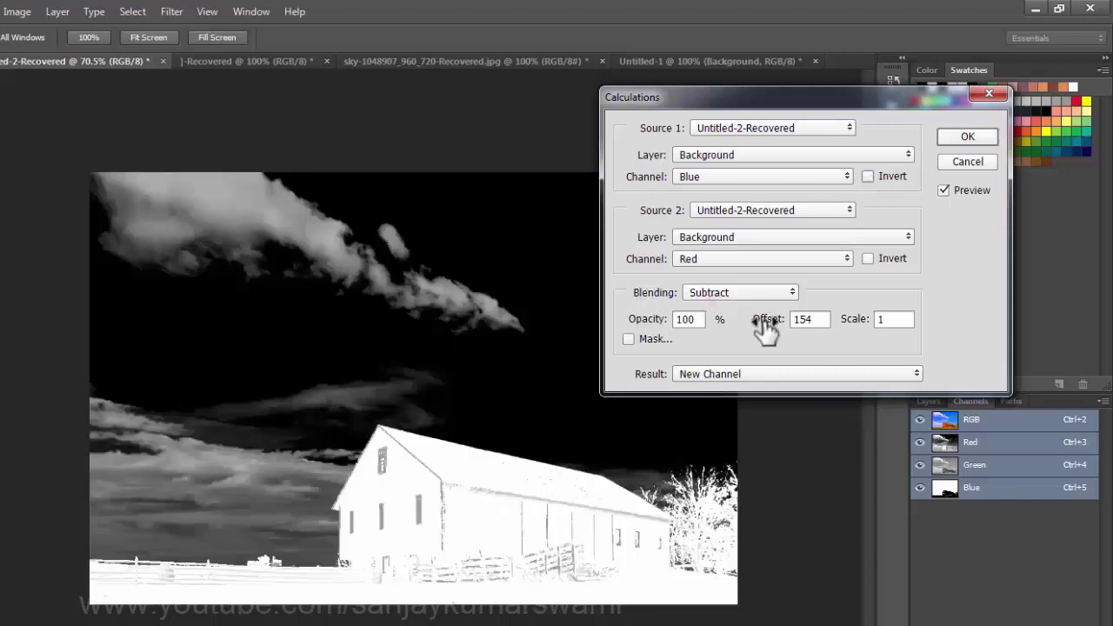
{"action": "left_click_drag", "start_coordinate": [766, 329], "coordinate": [738, 324]}
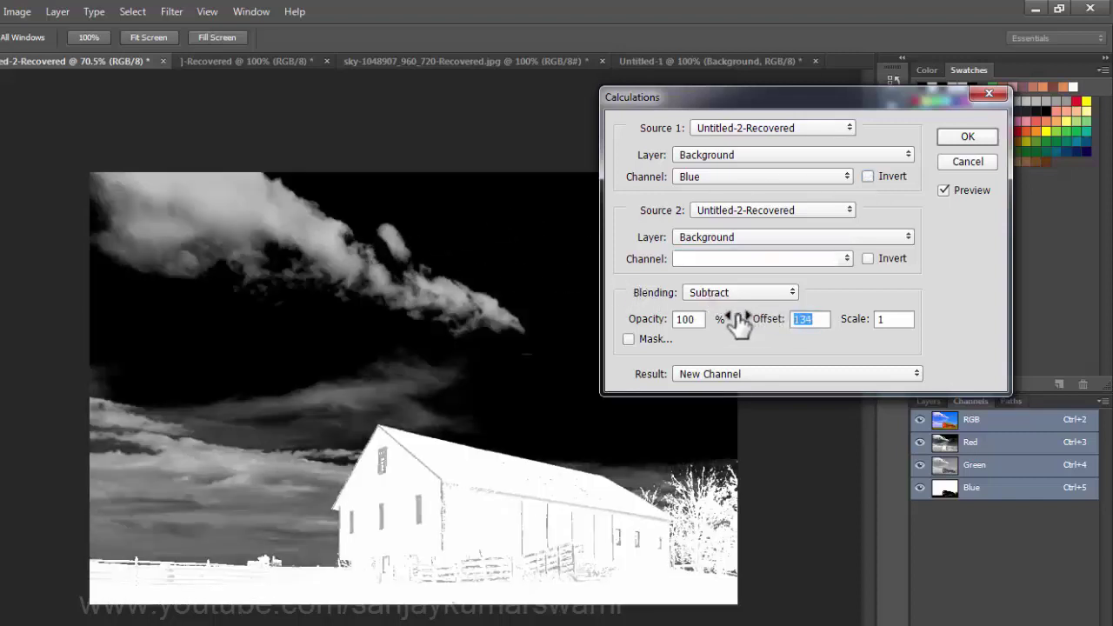
{"action": "left_click_drag", "start_coordinate": [771, 329], "coordinate": [739, 323]}
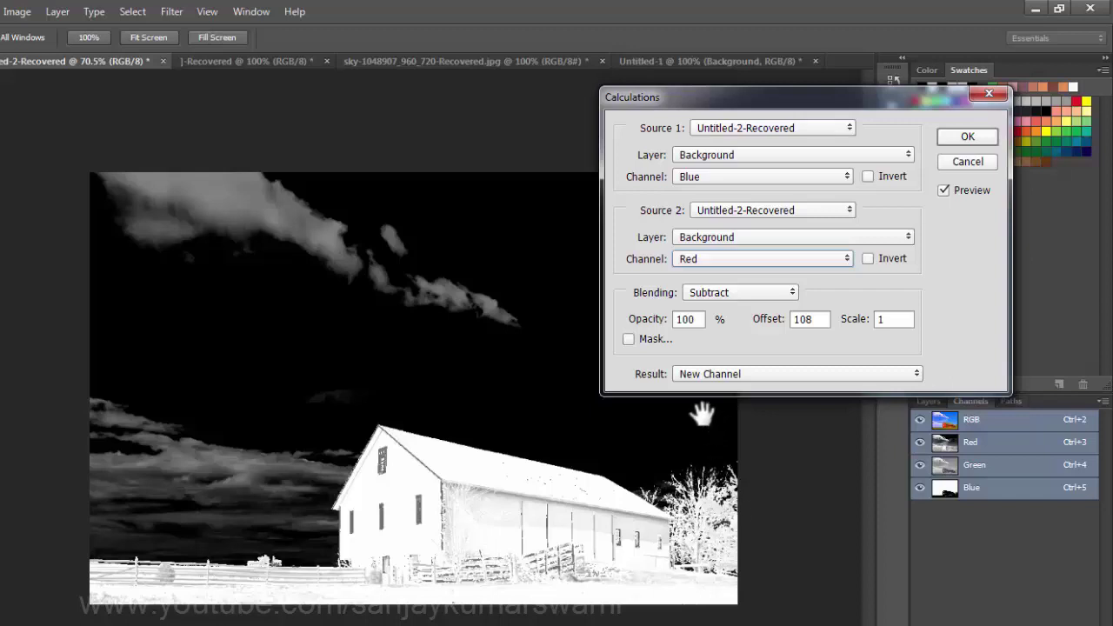
Preview Overlay, Soft Light and Hard Light blending, then reset it to Normal.
{"action": "left_click", "coordinate": [703, 292]}
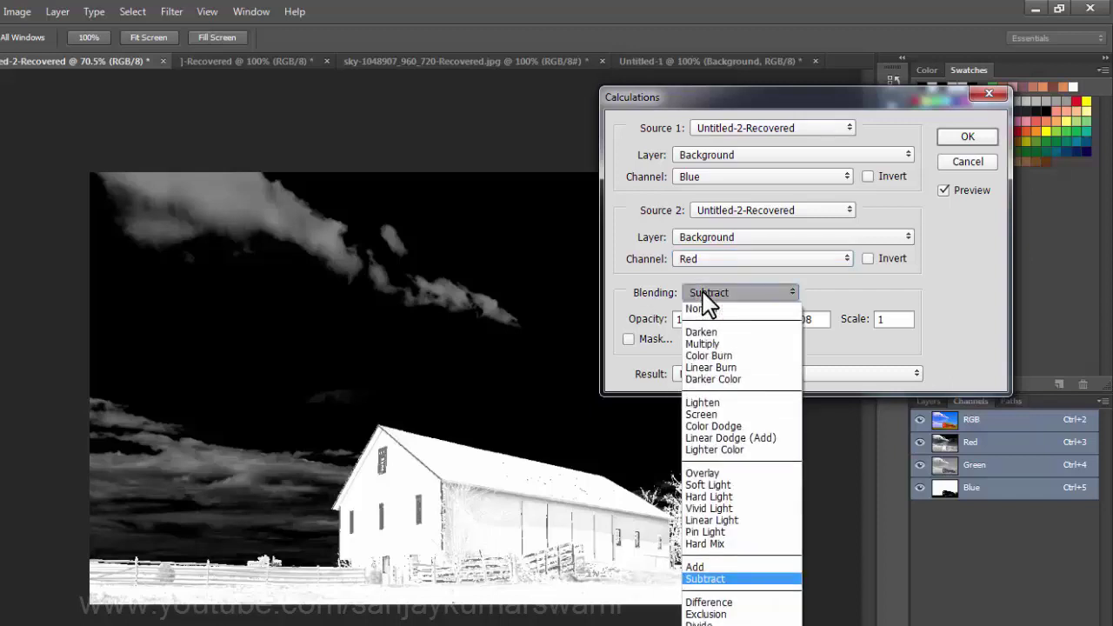
{"action": "left_click", "coordinate": [715, 473]}
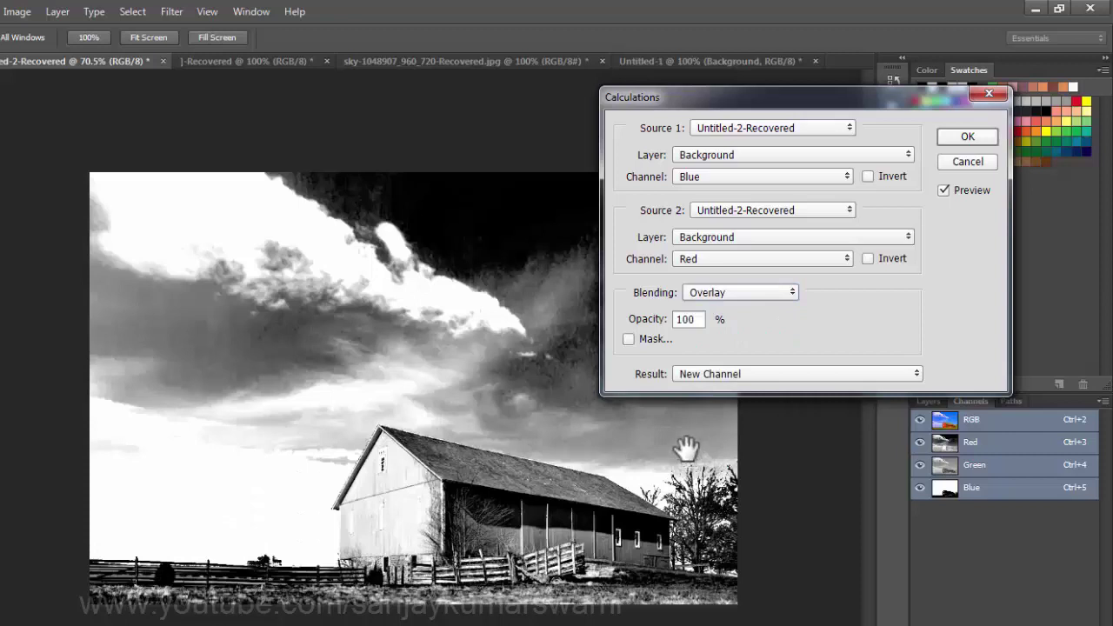
{"action": "key", "text": "Down"}
{"action": "key", "text": "Down"}
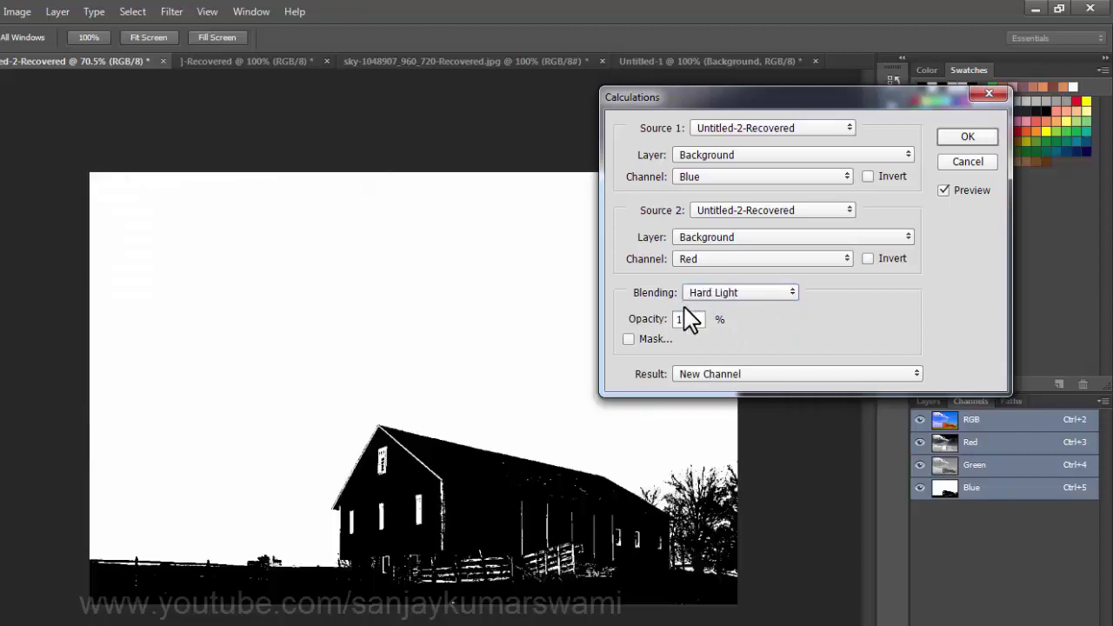
{"action": "left_click", "coordinate": [729, 294]}
{"action": "scroll", "coordinate": [766, 292], "scroll_direction": "up", "scroll_amount": 8}
{"action": "left_click", "coordinate": [735, 294]}
{"action": "left_click", "coordinate": [707, 315]}
Try Hard Light and Pin Light, then settle on Normal with the dialog moved left.
{"action": "left_click", "coordinate": [733, 294]}
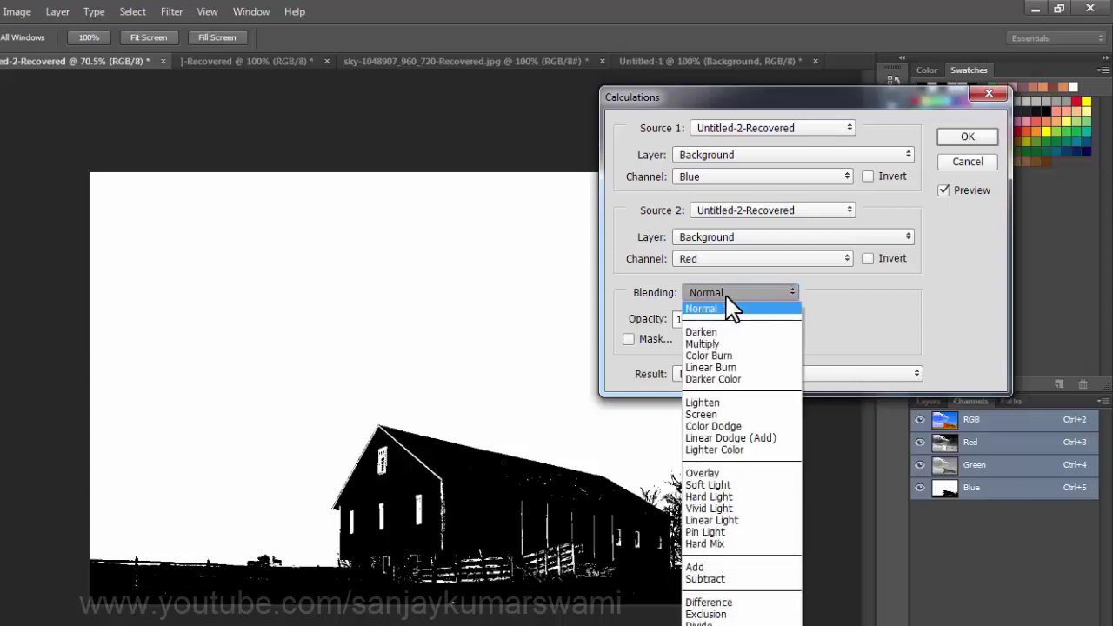
{"action": "left_click", "coordinate": [713, 497]}
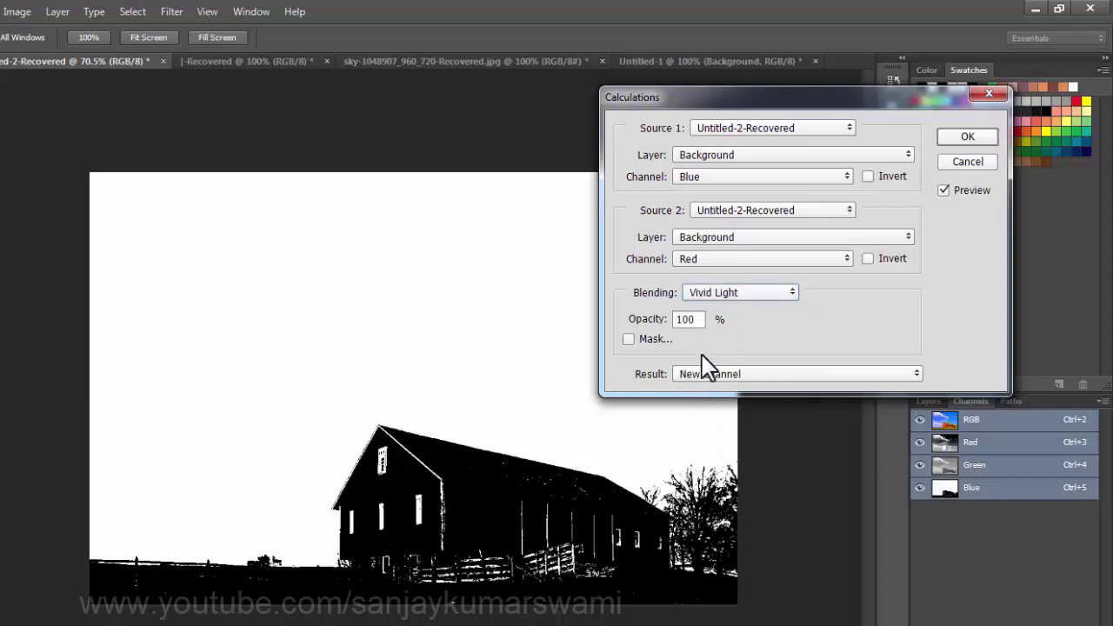
{"action": "key", "text": "Down"}
{"action": "mouse_move", "coordinate": [691, 96]}
{"action": "left_mouse_down"}
{"action": "mouse_move", "coordinate": [736, 85]}
{"action": "mouse_move", "coordinate": [639, 113]}
{"action": "left_mouse_up"}
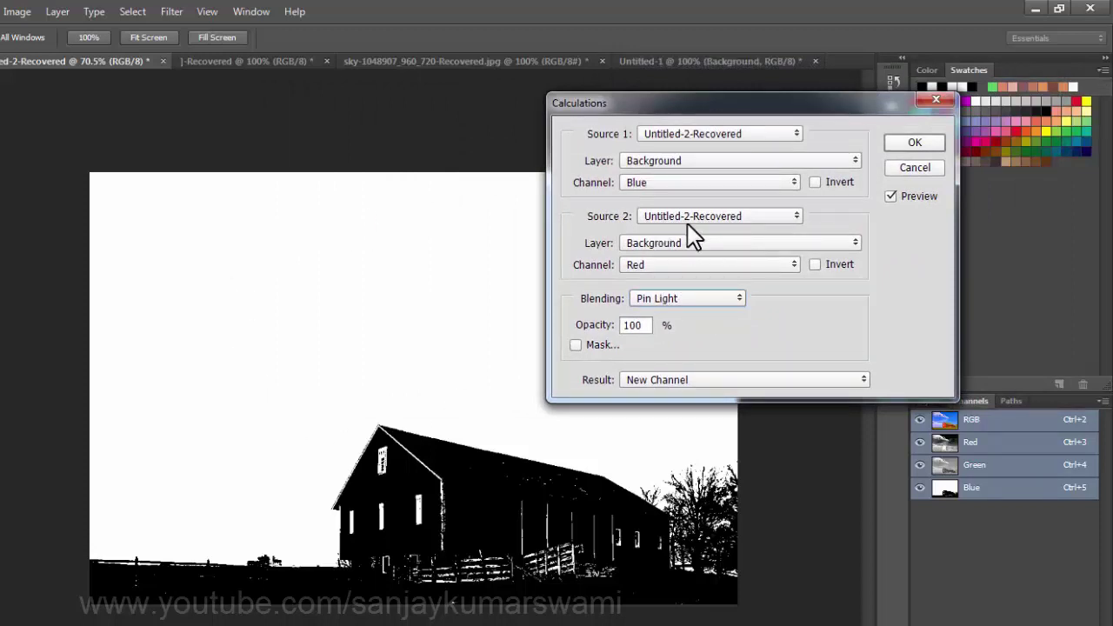
{"action": "left_click_drag", "start_coordinate": [694, 110], "coordinate": [491, 104]}
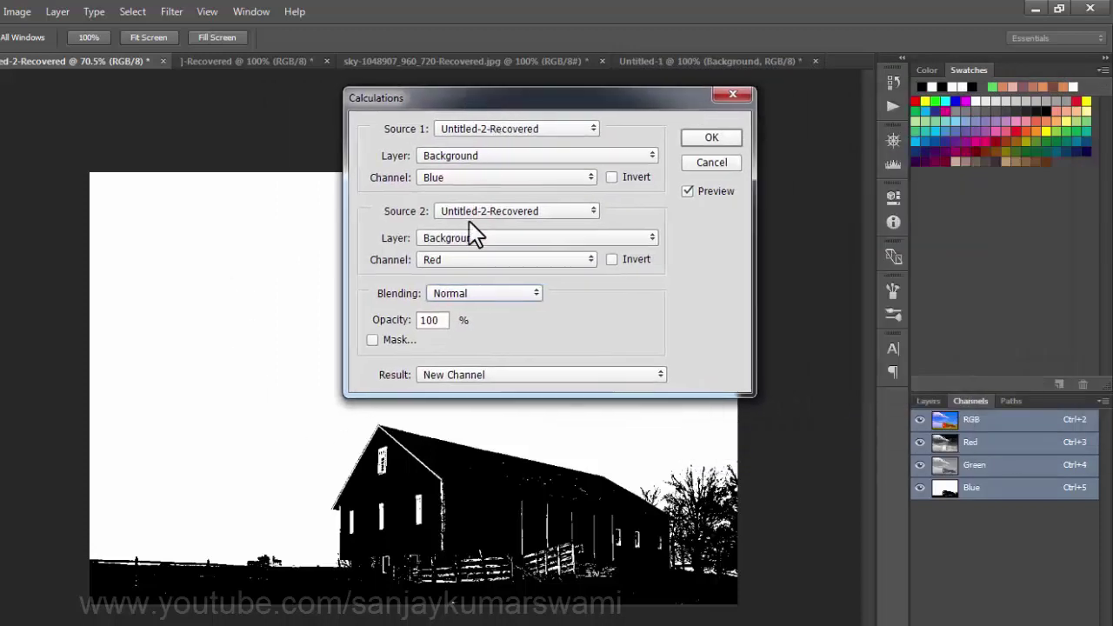
{"action": "left_click", "coordinate": [452, 293]}
{"action": "left_click_drag", "start_coordinate": [522, 105], "coordinate": [387, 139]}
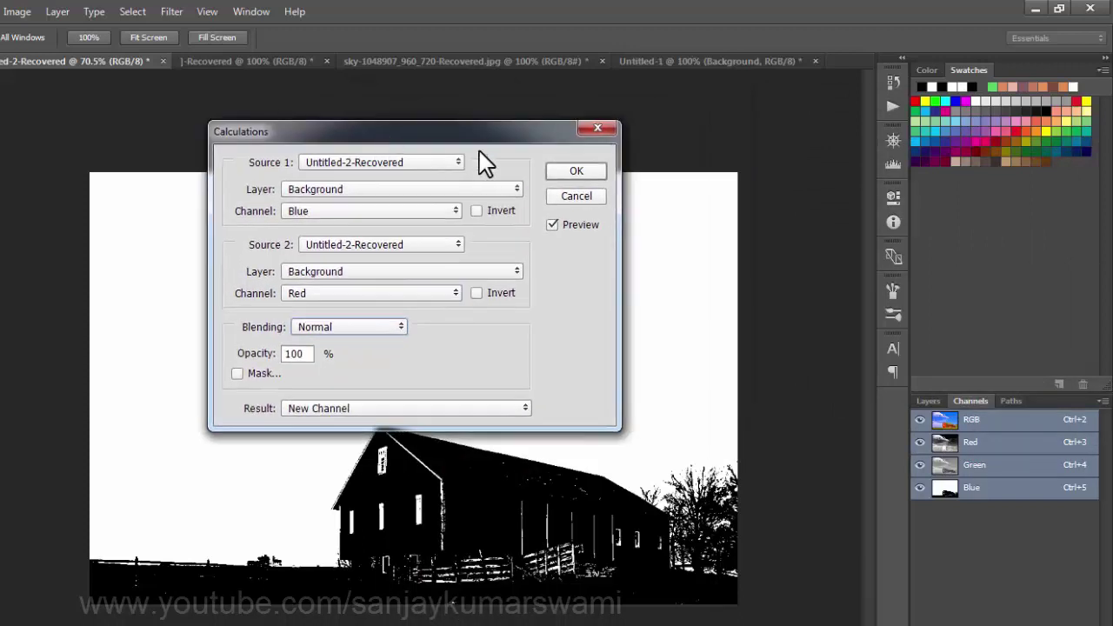
Apply the calculation as Alpha 1, review the Layers and Channels, then delete Alpha 1.
{"action": "left_click", "coordinate": [573, 173]}
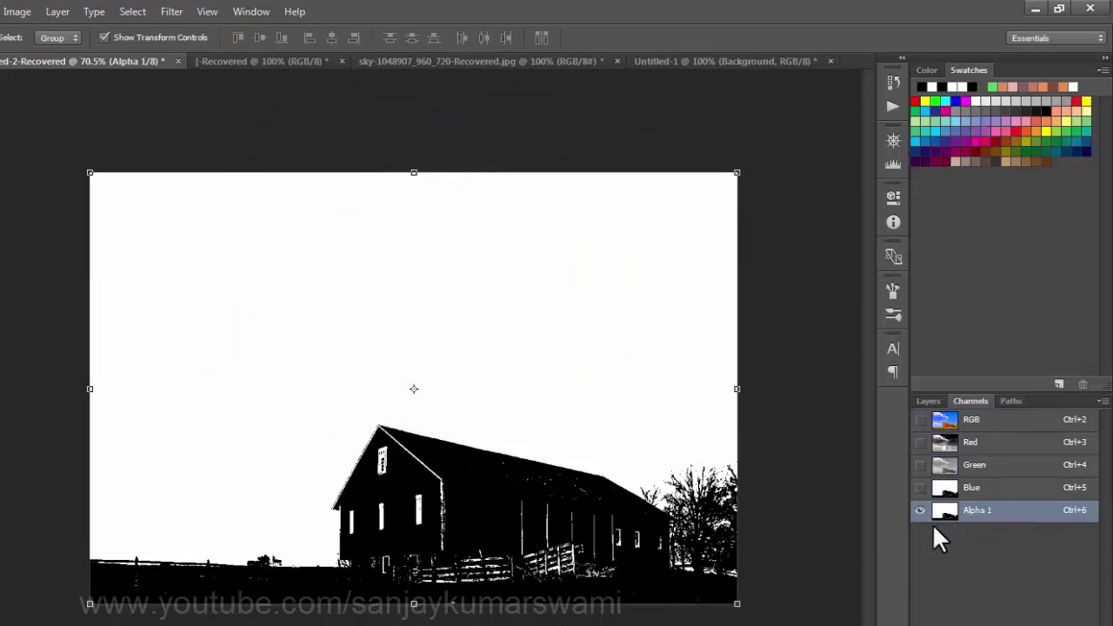
{"action": "left_click", "coordinate": [928, 401]}
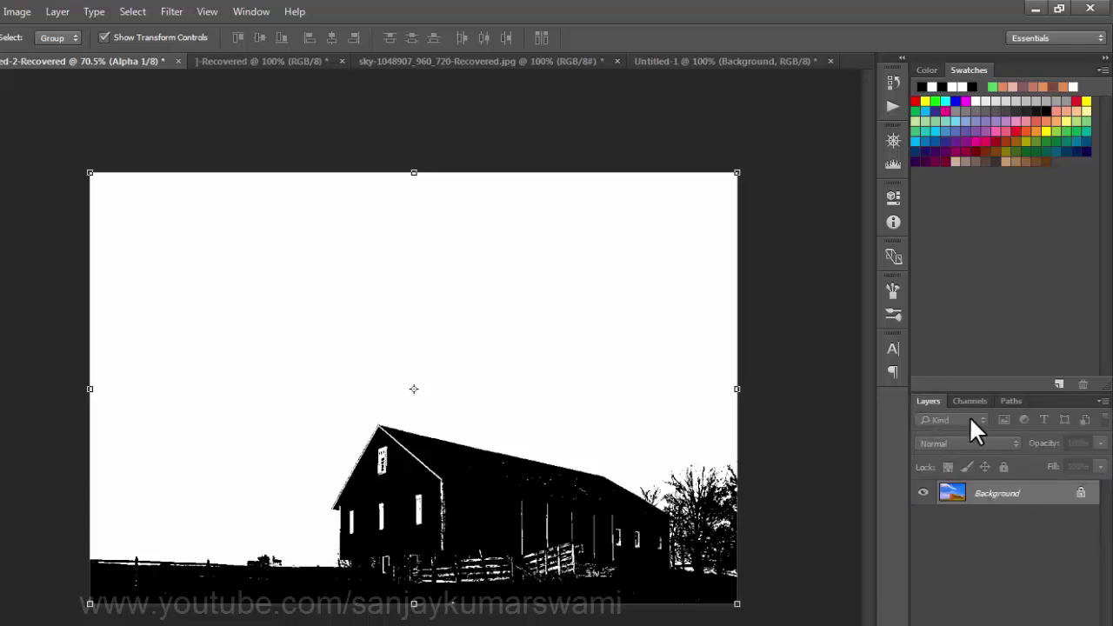
{"action": "left_click", "coordinate": [972, 400]}
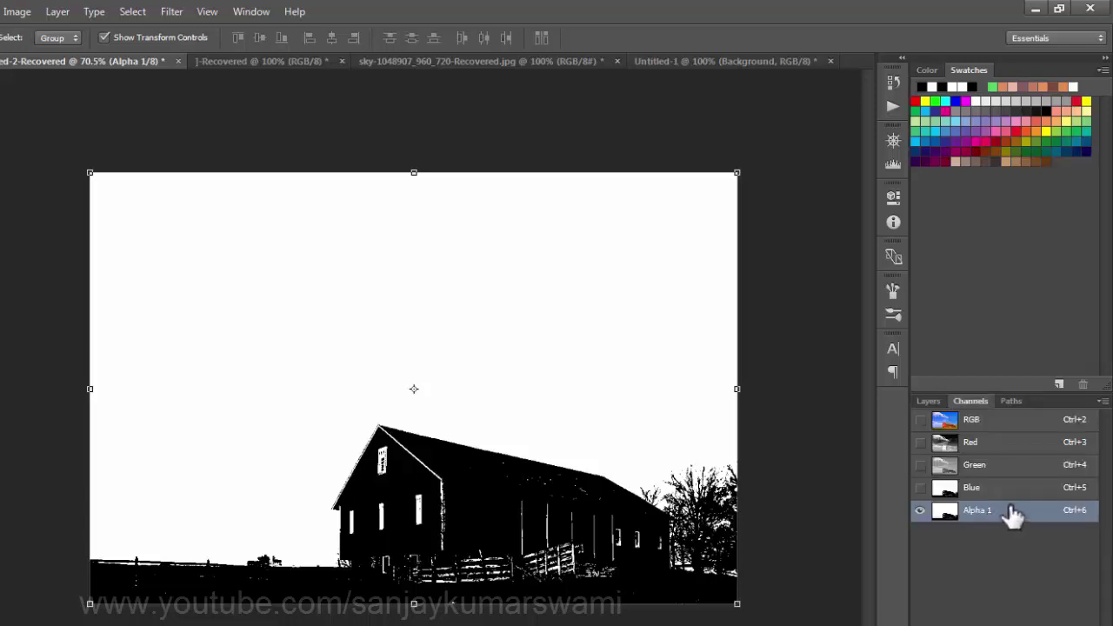
{"action": "left_click", "coordinate": [1000, 491]}
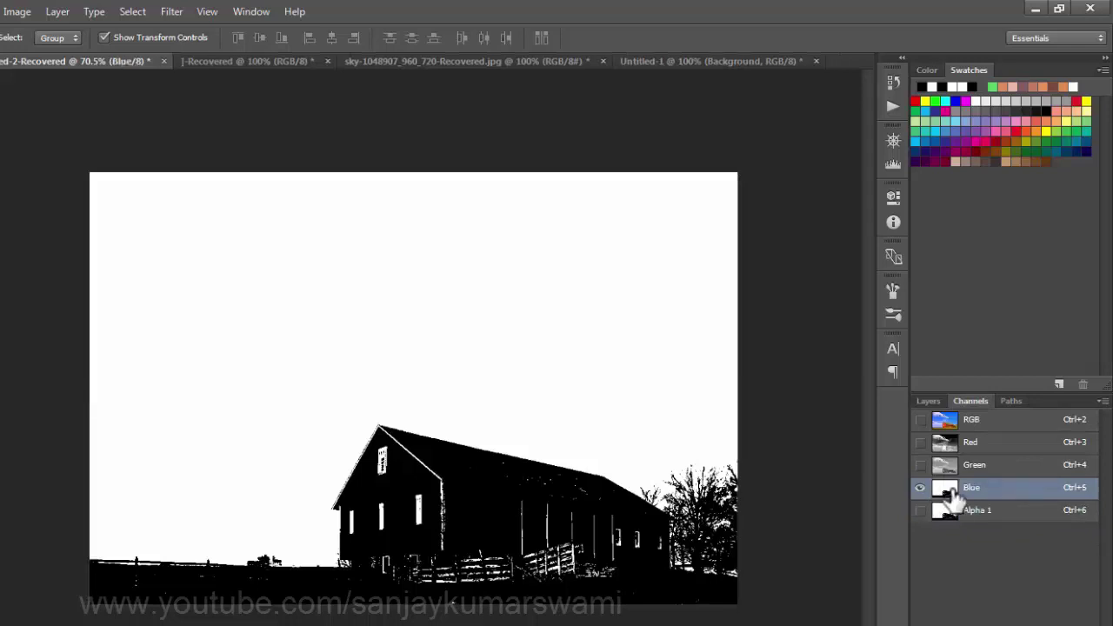
{"action": "left_click", "coordinate": [991, 511]}
{"action": "key", "text": "Delete"}
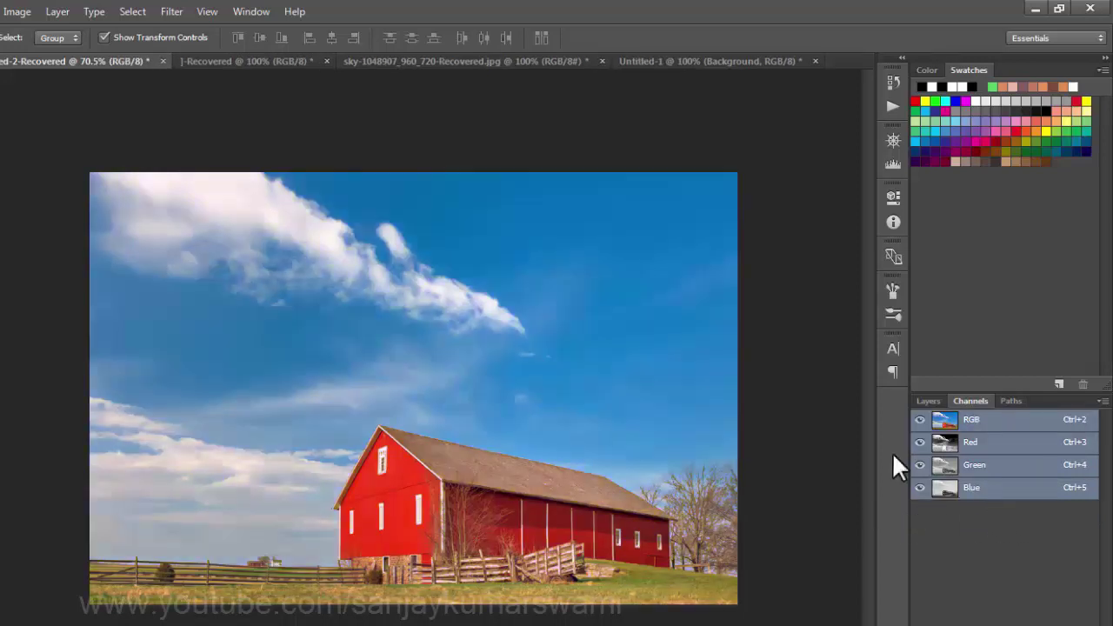
Cycle the Calculations blend modes, then create a Blue plus Gray Add channel at offset -170.
{"action": "left_click", "coordinate": [17, 11]}
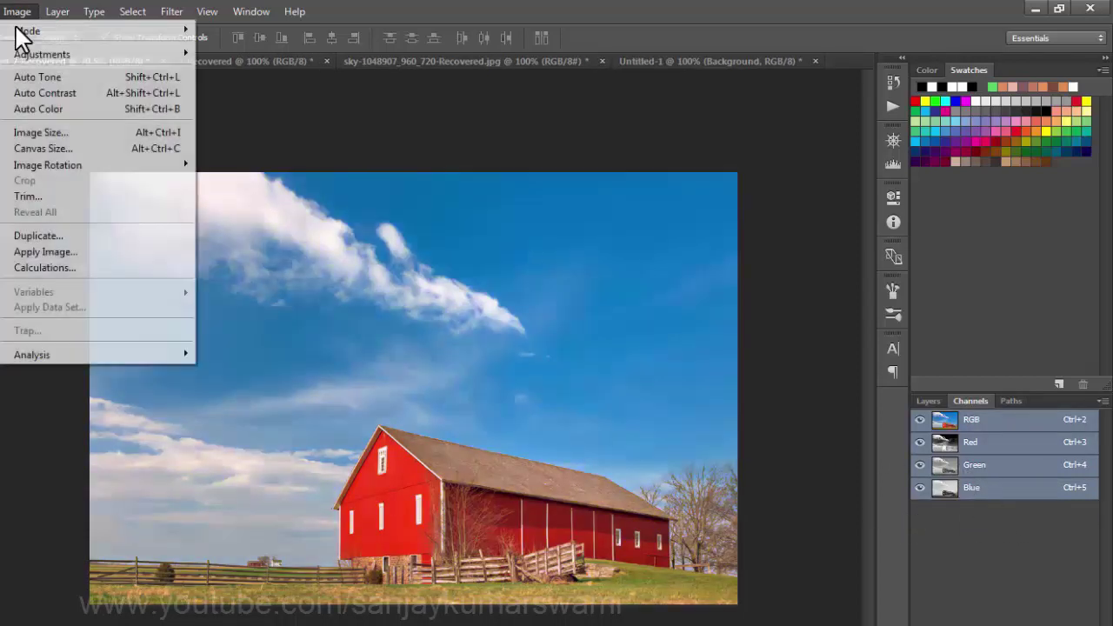
{"action": "left_click", "coordinate": [75, 267]}
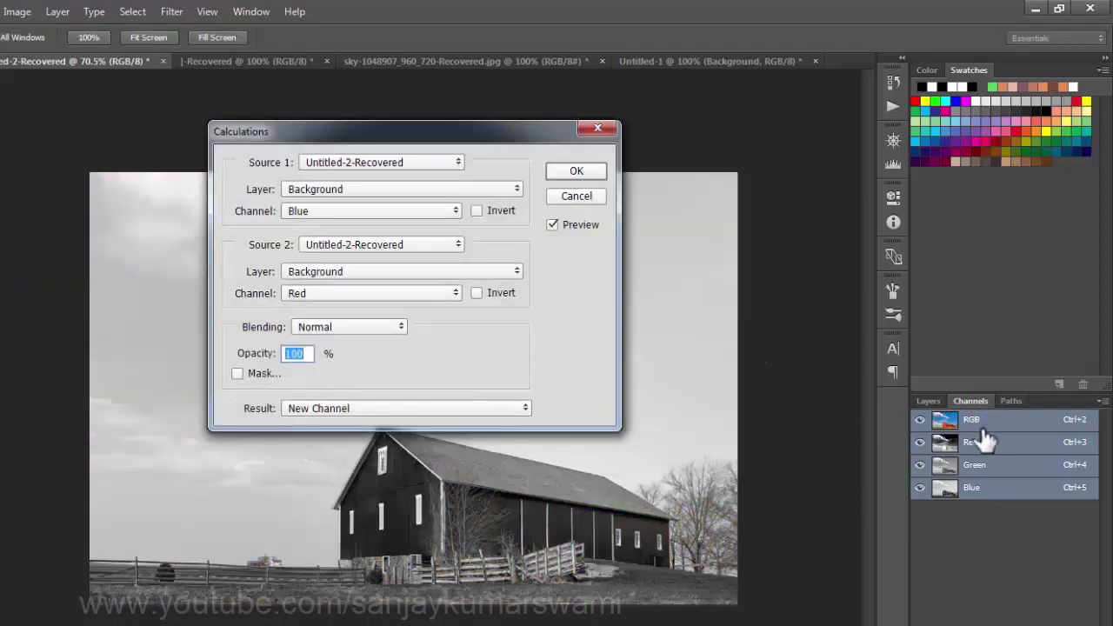
{"action": "left_click", "coordinate": [348, 327]}
{"action": "left_click", "coordinate": [321, 506]}
{"action": "key", "text": "Down"}
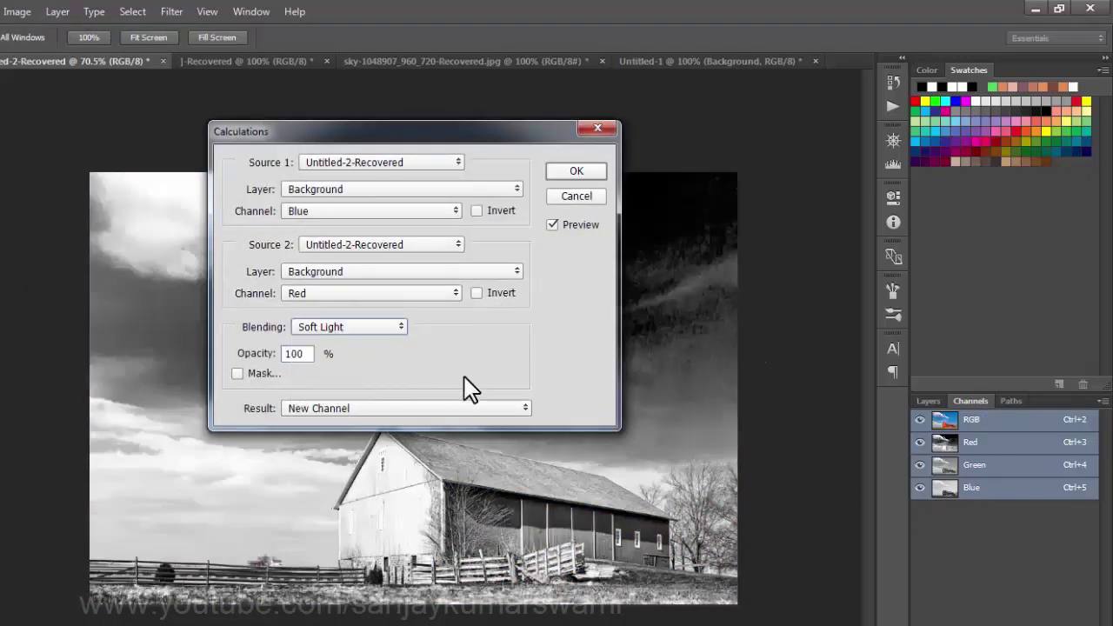
{"action": "key", "text": "Down"}
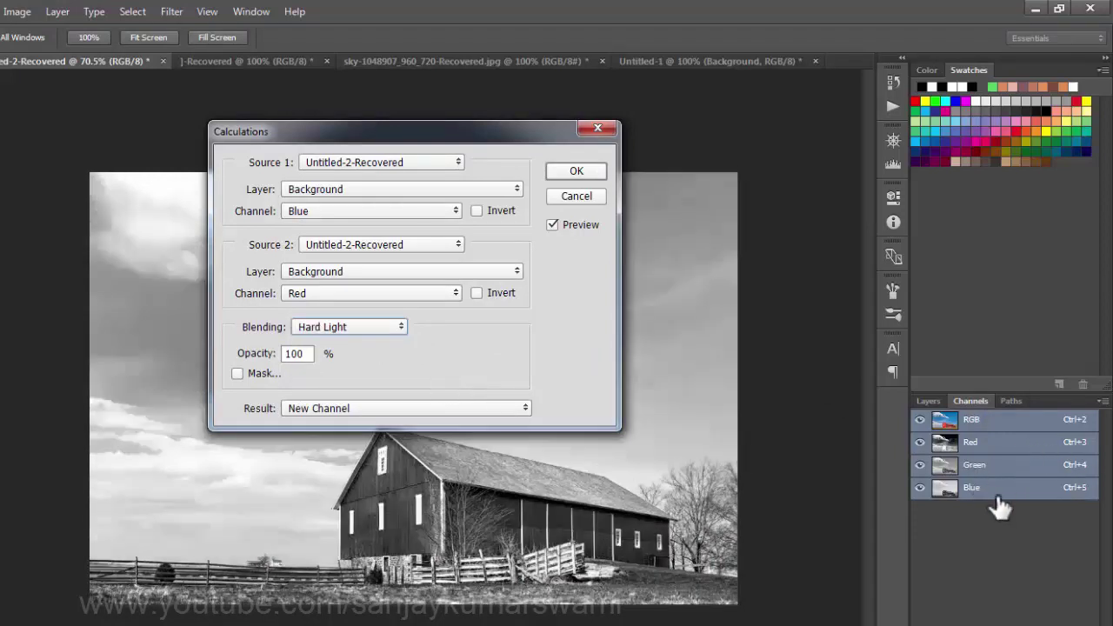
{"action": "key", "text": "Down"}
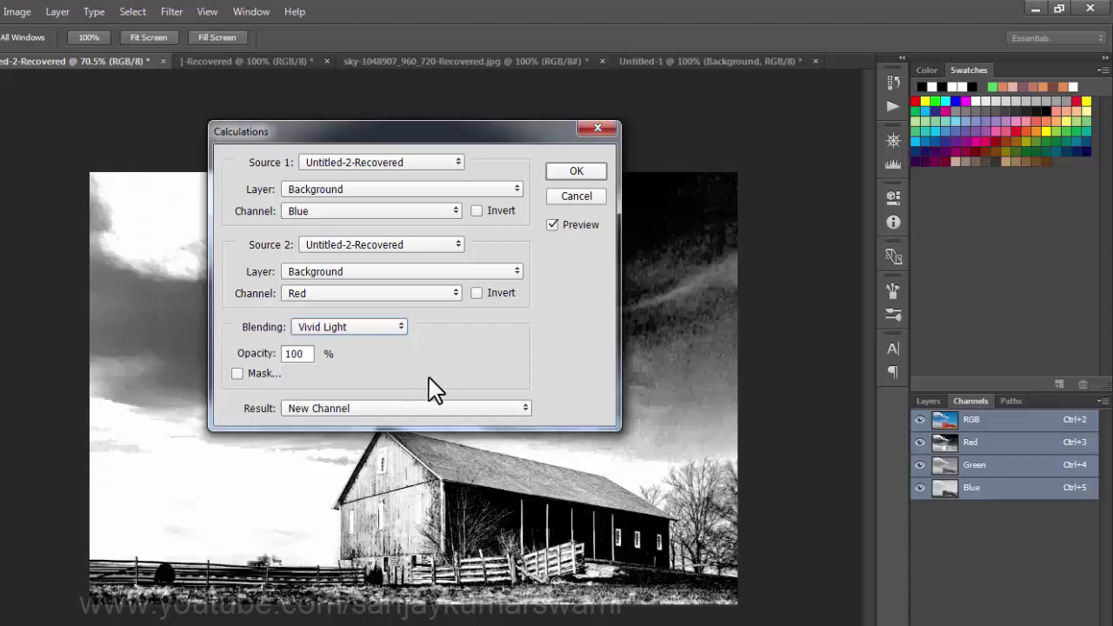
{"action": "key", "text": "Down"}
{"action": "key", "text": "Down"}
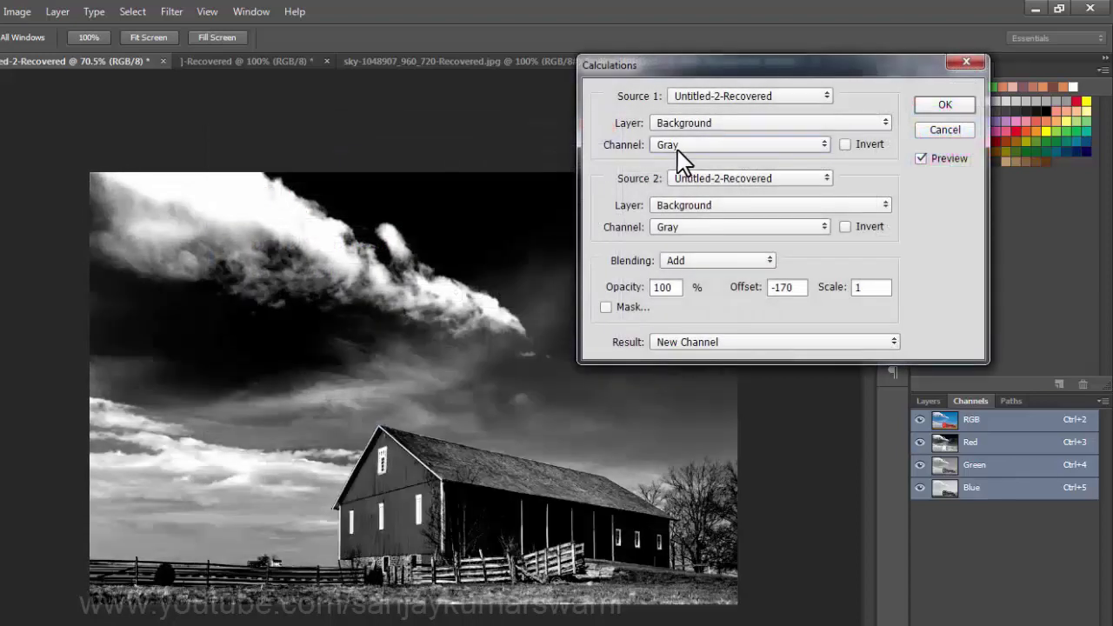
{"action": "key", "text": "Down"}
{"action": "key", "text": "Down"}
{"action": "key", "text": "Down"}
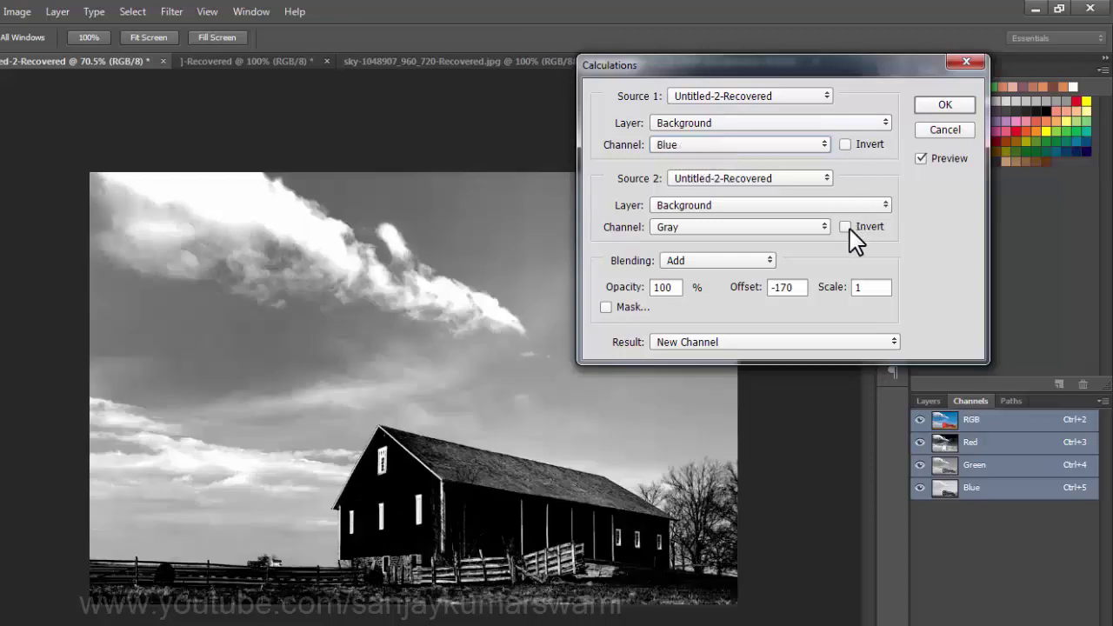
{"action": "left_click", "coordinate": [954, 107]}
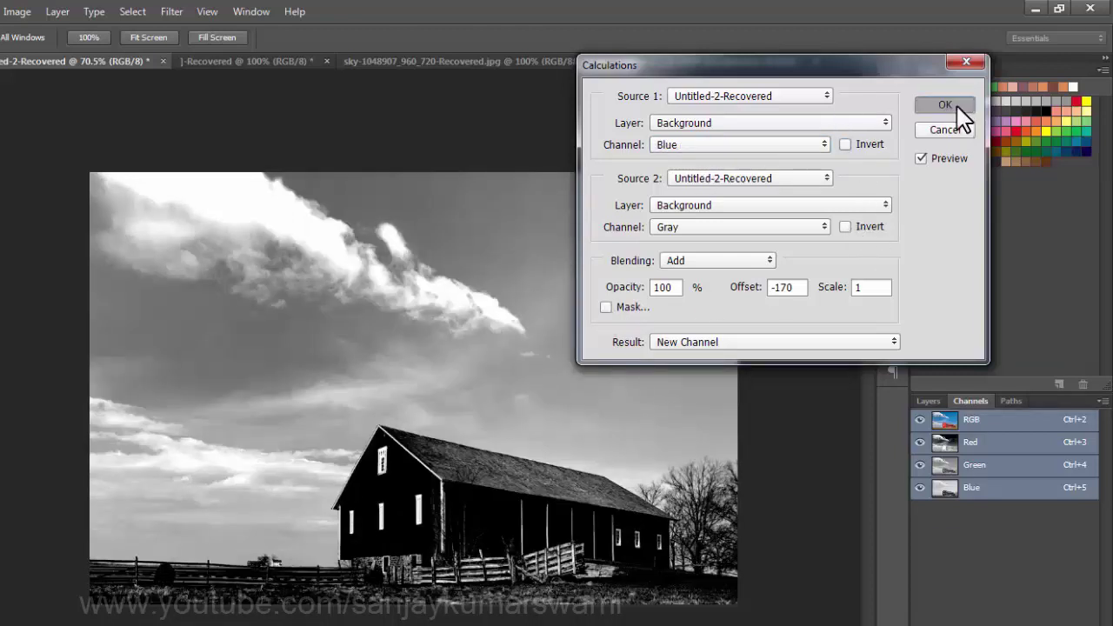
Apply Levels 84 / 1.00 / 105 to the Alpha 1 channel.
{"action": "key", "text": "ctrl+l"}
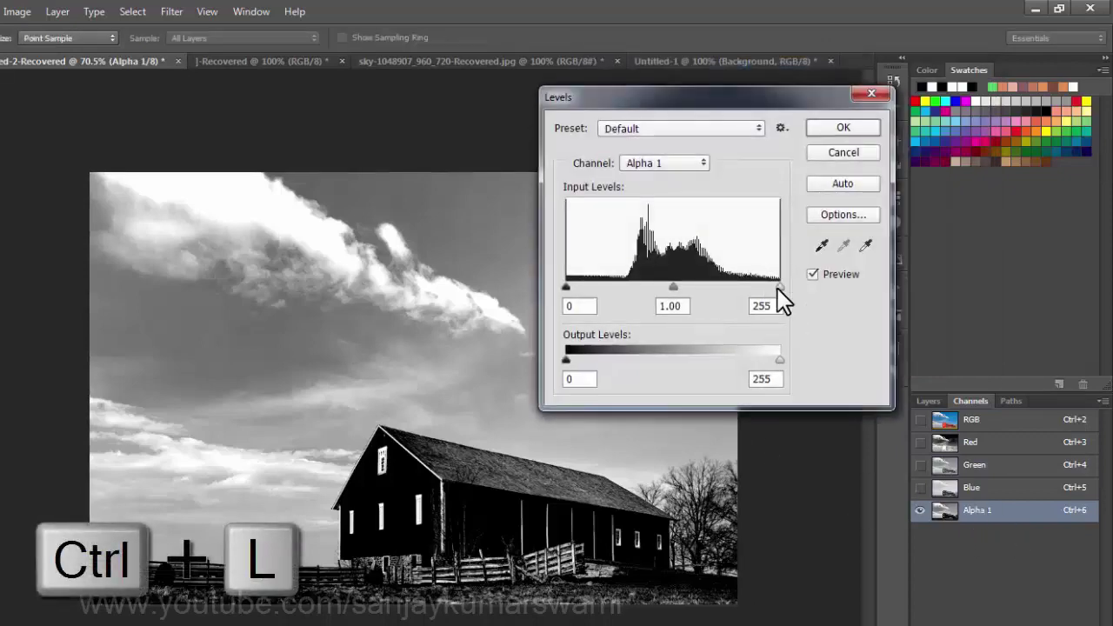
{"action": "mouse_move", "coordinate": [778, 289]}
{"action": "left_mouse_down"}
{"action": "mouse_move", "coordinate": [623, 288]}
{"action": "mouse_move", "coordinate": [852, 286]}
{"action": "left_mouse_up"}
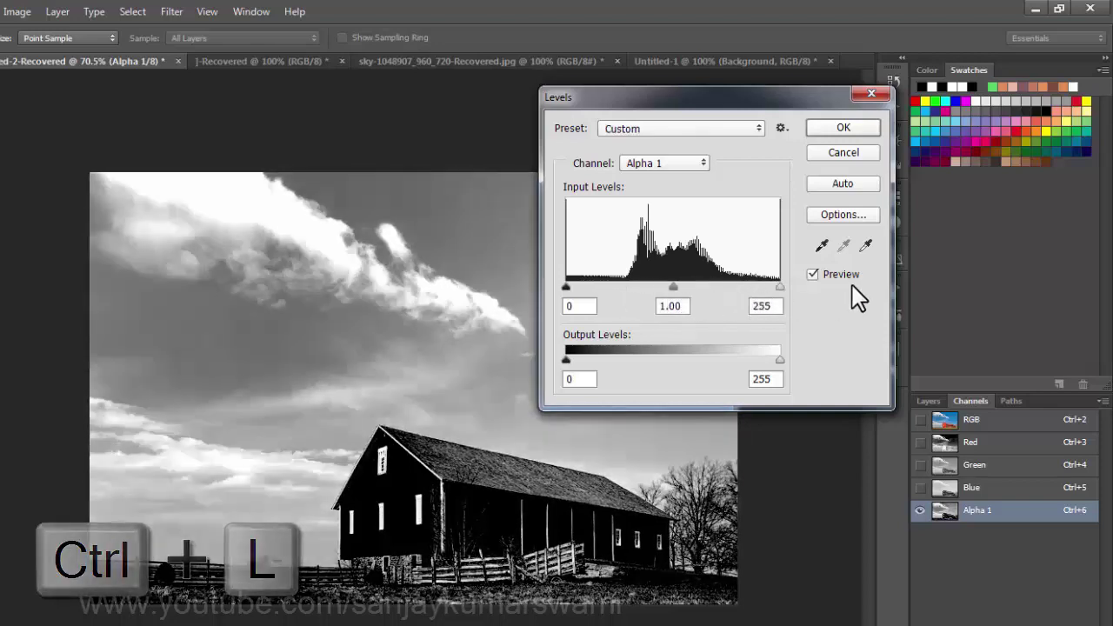
{"action": "left_click_drag", "start_coordinate": [566, 288], "coordinate": [629, 287]}
{"action": "left_click_drag", "start_coordinate": [778, 288], "coordinate": [647, 287]}
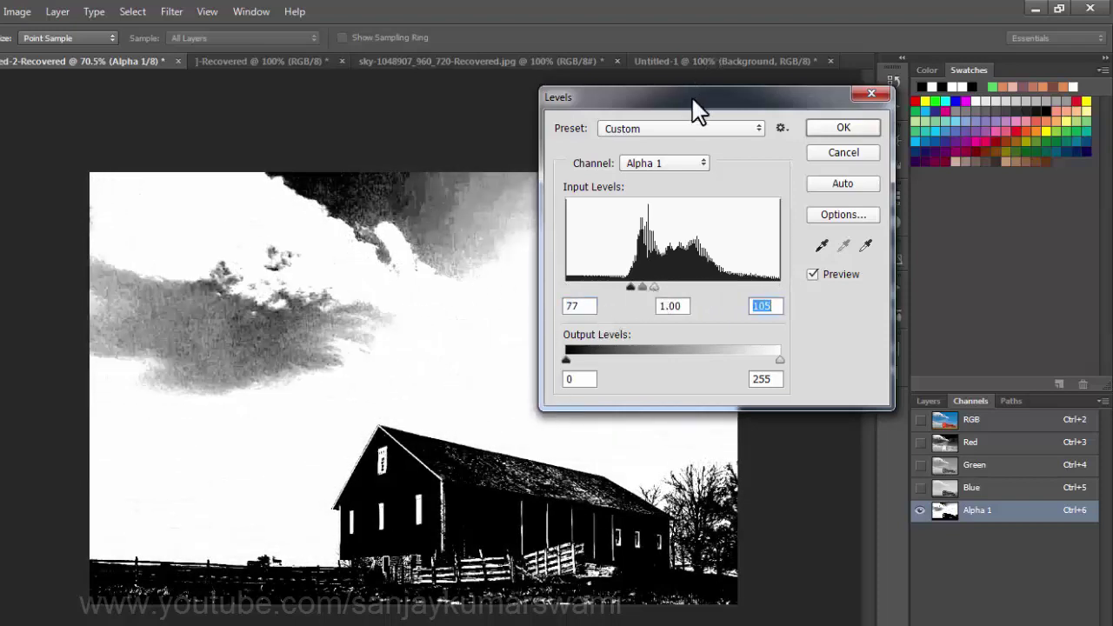
{"action": "mouse_move", "coordinate": [692, 98]}
{"action": "left_mouse_down"}
{"action": "mouse_move", "coordinate": [943, 103]}
{"action": "mouse_move", "coordinate": [825, 115]}
{"action": "left_mouse_up"}
{"action": "mouse_move", "coordinate": [751, 301]}
{"action": "left_mouse_down"}
{"action": "mouse_move", "coordinate": [776, 307]}
{"action": "mouse_move", "coordinate": [759, 308]}
{"action": "left_mouse_up"}
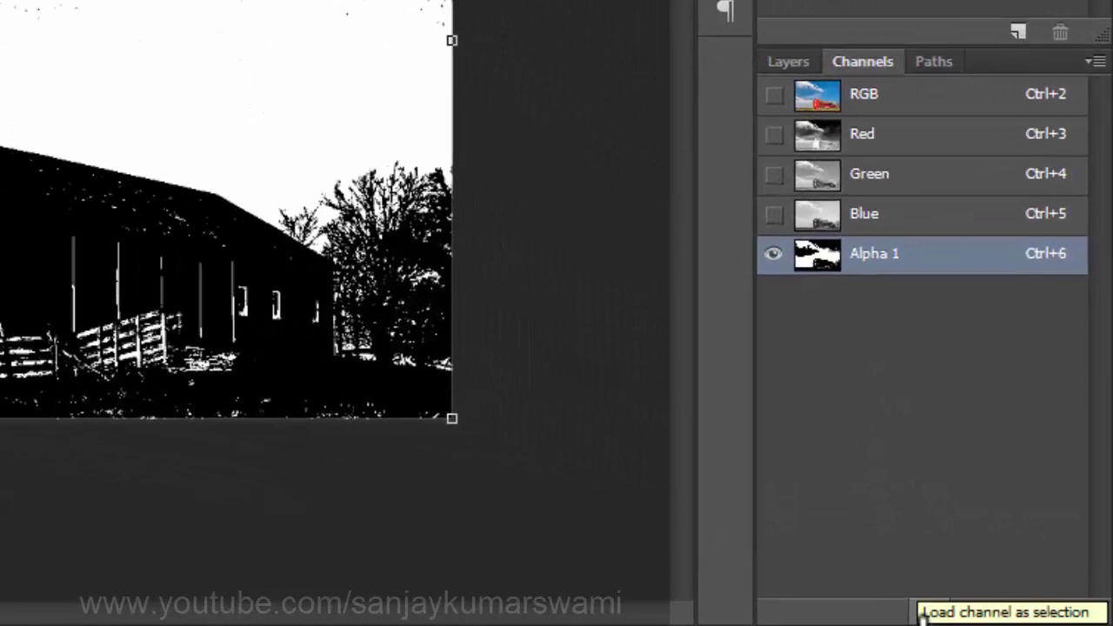
Load Alpha 1 as a selection and add it as an inverted layer mask on Layer 0.
{"action": "left_click", "coordinate": [927, 612]}
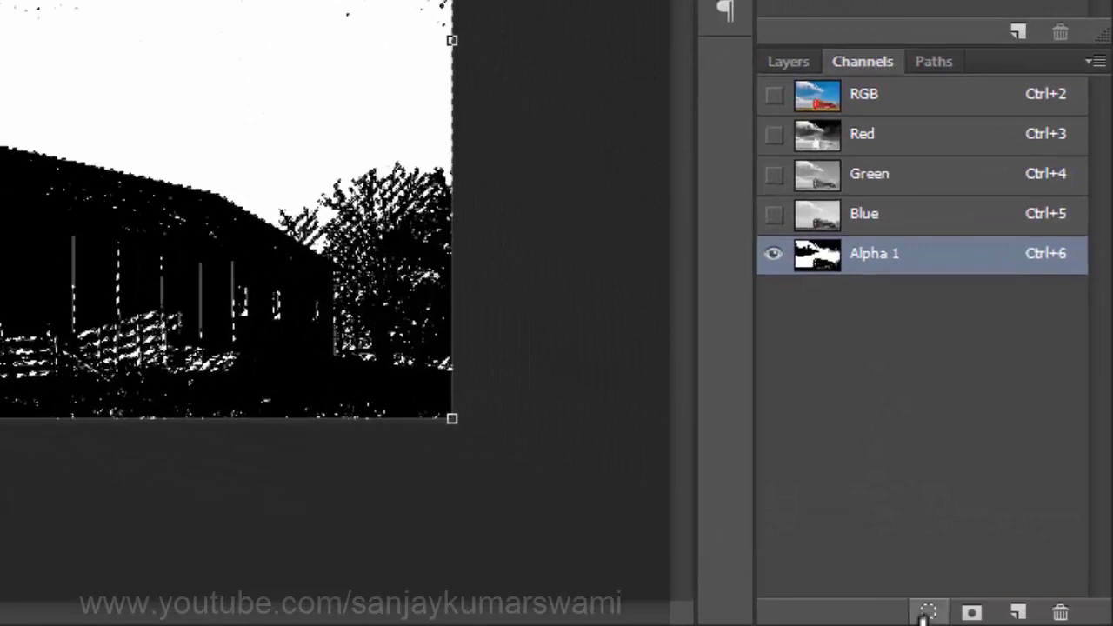
{"action": "left_click", "coordinate": [783, 66]}
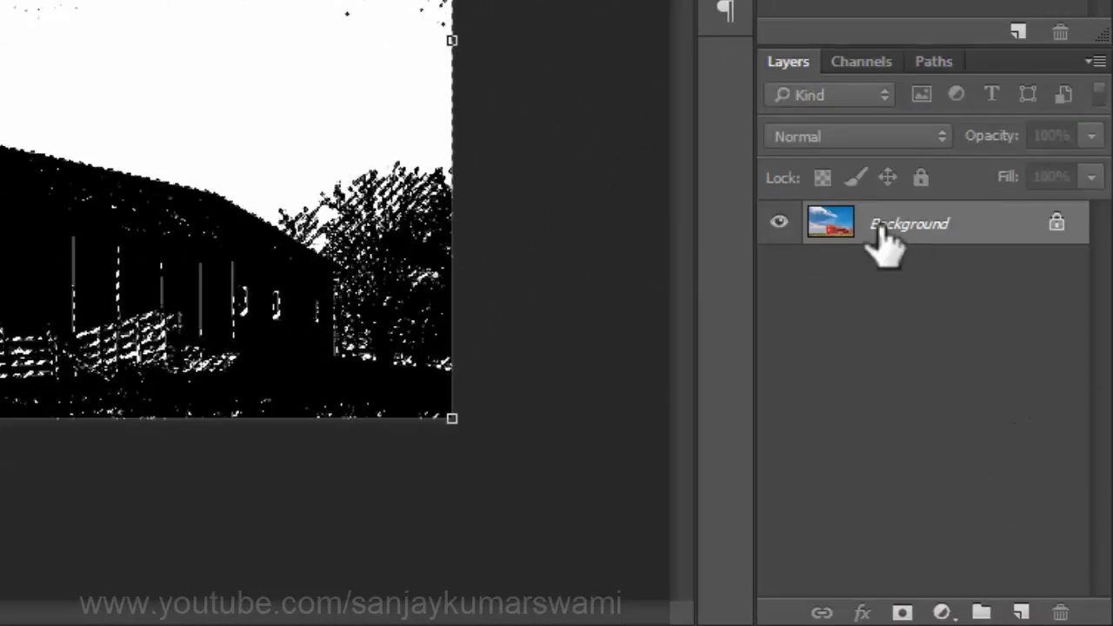
{"action": "left_click", "coordinate": [902, 612]}
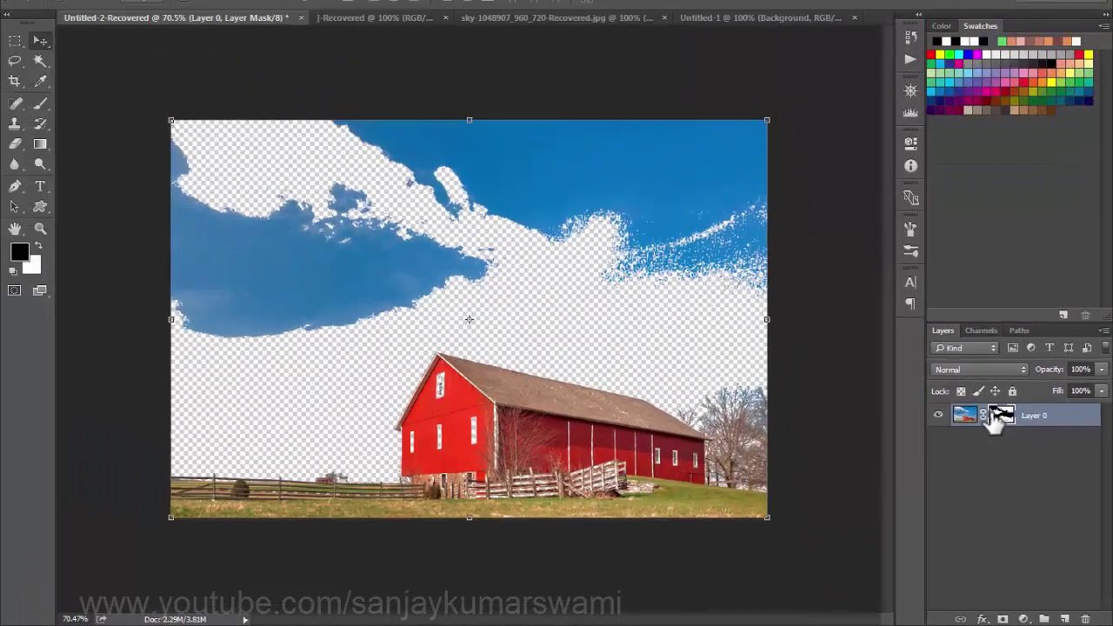
{"action": "key", "text": "ctrl+i"}
{"action": "scroll", "coordinate": [645, 371], "scroll_direction": "down", "scroll_amount": 1}
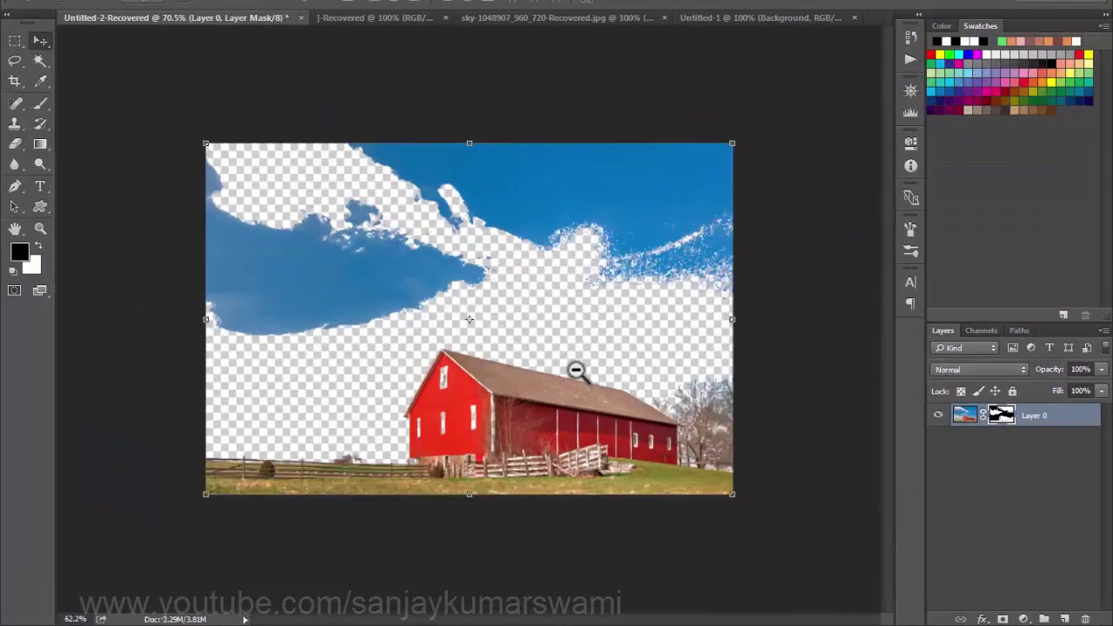
{"action": "scroll", "coordinate": [577, 368], "scroll_direction": "up", "scroll_amount": 2}
Paint black on the mask with a smaller brush to remove the leftover blue sky.
{"action": "key", "text": "b"}
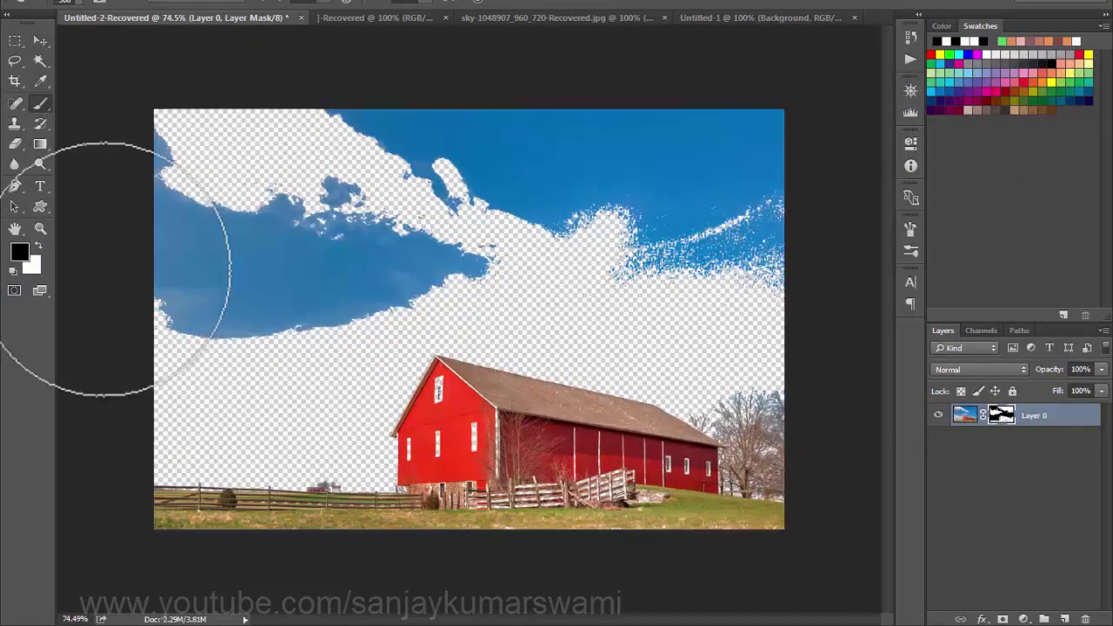
{"action": "key", "text": "bracketleft"}
{"action": "key", "text": "bracketleft"}
{"action": "key", "text": "bracketleft"}
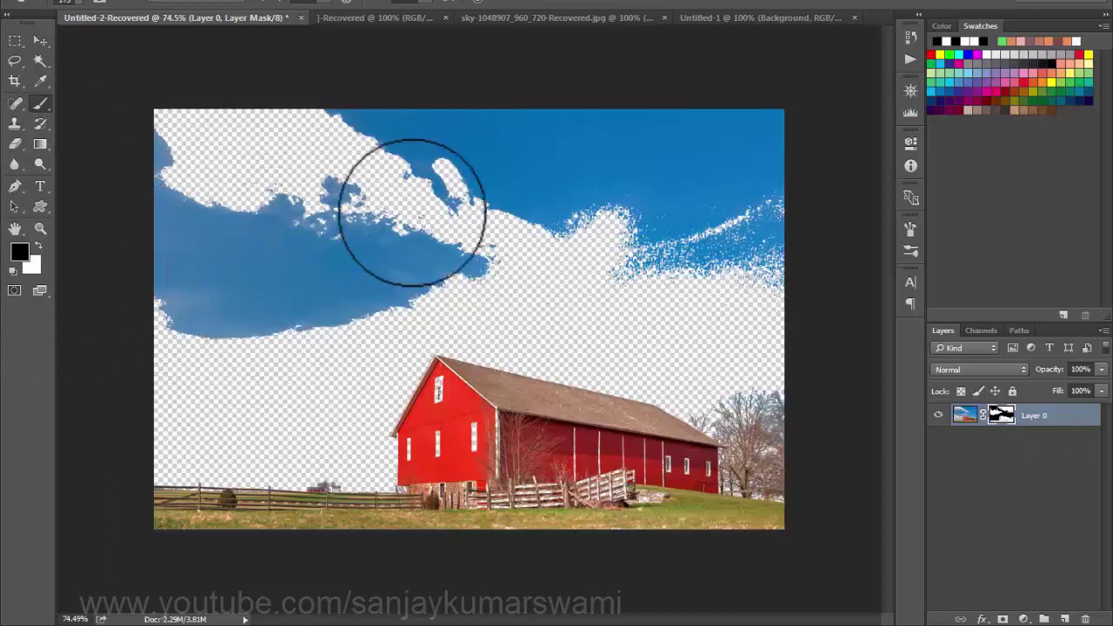
{"action": "mouse_move", "coordinate": [397, 199]}
{"action": "left_mouse_down"}
{"action": "mouse_move", "coordinate": [497, 261]}
{"action": "mouse_move", "coordinate": [336, 278]}
{"action": "mouse_move", "coordinate": [229, 322]}
{"action": "mouse_move", "coordinate": [261, 336]}
{"action": "mouse_move", "coordinate": [427, 199]}
{"action": "mouse_move", "coordinate": [112, 244]}
{"action": "mouse_move", "coordinate": [161, 252]}
{"action": "mouse_move", "coordinate": [335, 61]}
{"action": "mouse_move", "coordinate": [273, 166]}
{"action": "mouse_move", "coordinate": [770, 125]}
{"action": "mouse_move", "coordinate": [292, 184]}
{"action": "mouse_move", "coordinate": [434, 194]}
{"action": "mouse_move", "coordinate": [758, 186]}
{"action": "mouse_move", "coordinate": [679, 235]}
{"action": "mouse_move", "coordinate": [706, 273]}
{"action": "mouse_move", "coordinate": [775, 291]}
{"action": "left_mouse_up"}
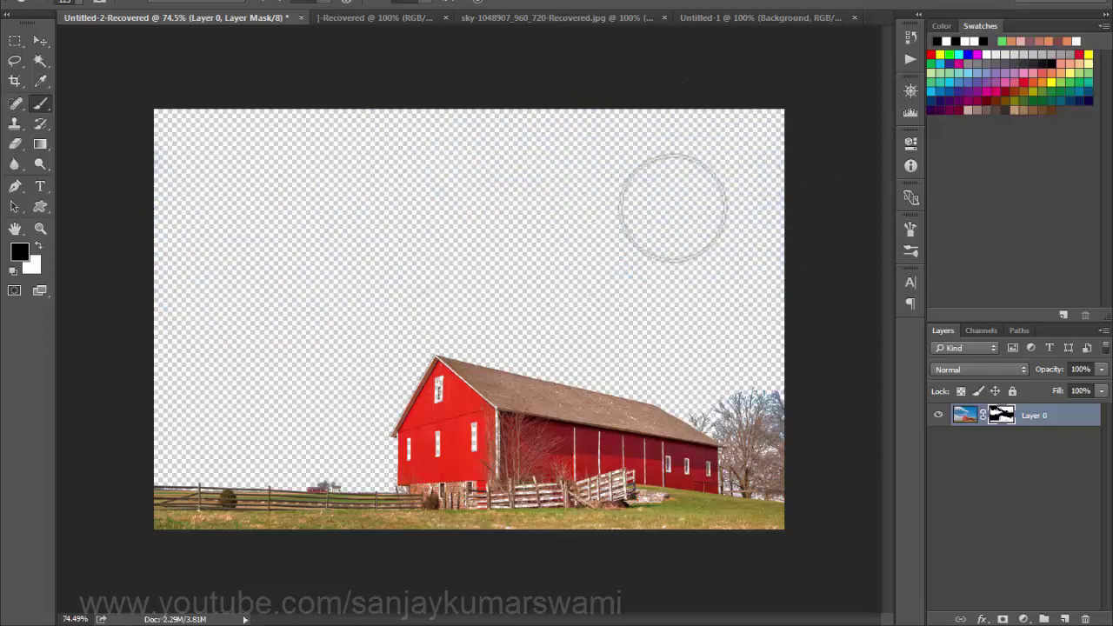
{"action": "scroll", "coordinate": [609, 298], "scroll_direction": "down", "scroll_amount": 2}
{"action": "scroll", "coordinate": [628, 301], "scroll_direction": "up", "scroll_amount": 1}
{"action": "scroll", "coordinate": [616, 272], "scroll_direction": "up", "scroll_amount": 1}
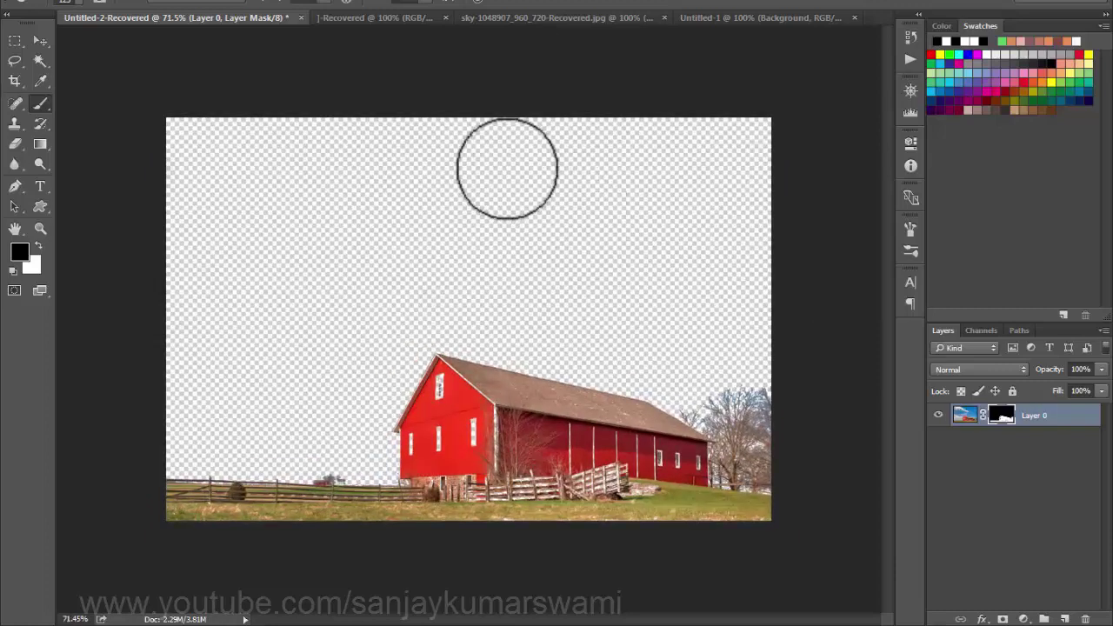
Reposition the barn layer, inverting its layer mask once more along the way.
{"action": "key", "text": "v"}
{"action": "mouse_move", "coordinate": [527, 435]}
{"action": "left_mouse_down"}
{"action": "mouse_move", "coordinate": [377, 313]}
{"action": "mouse_move", "coordinate": [530, 448]}
{"action": "left_mouse_up"}
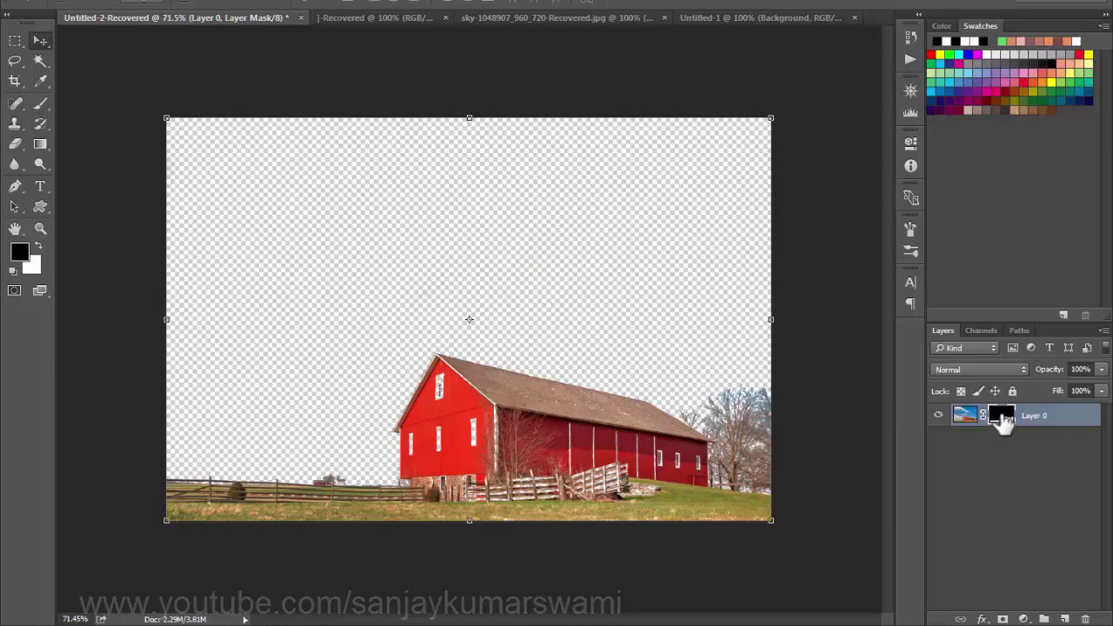
{"action": "key", "text": "ctrl+i"}
{"action": "mouse_move", "coordinate": [744, 152]}
{"action": "left_mouse_down"}
{"action": "mouse_move", "coordinate": [668, 271]}
{"action": "mouse_move", "coordinate": [627, 249]}
{"action": "left_mouse_up"}
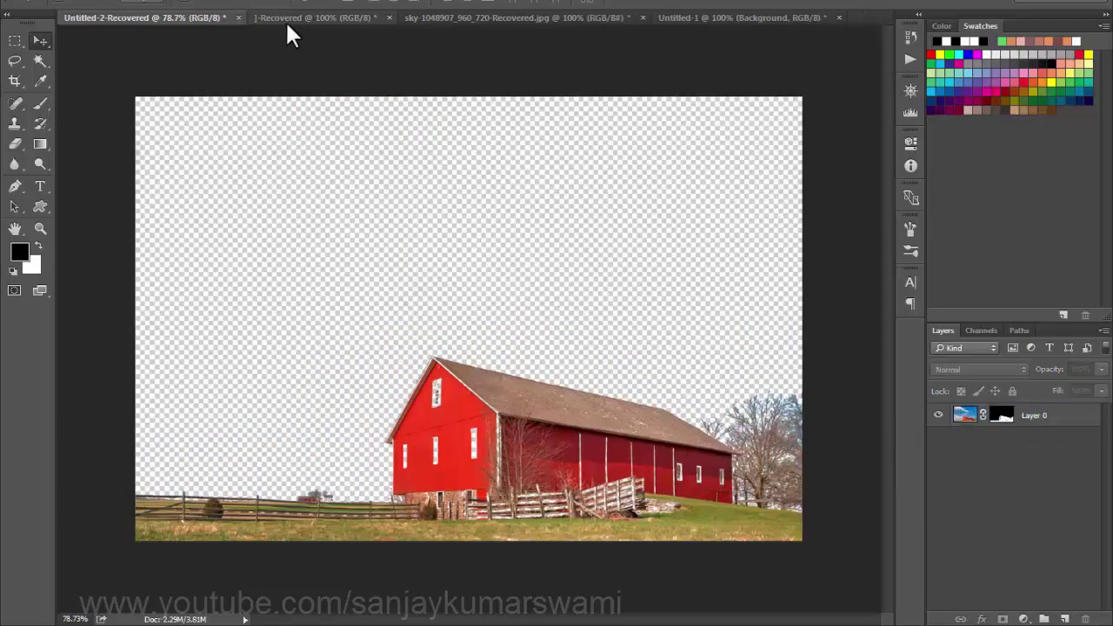
Switch to the sunset silhouette document and fit the whole image in the window.
{"action": "left_click", "coordinate": [287, 19]}
{"action": "left_click", "coordinate": [467, 159], "text": "alt"}
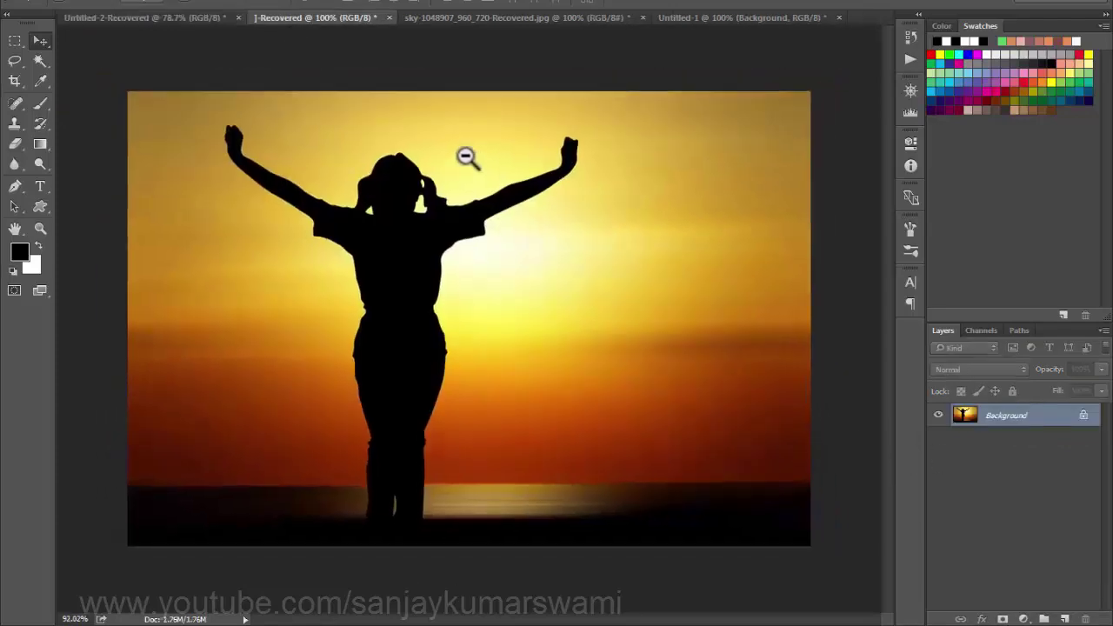
{"action": "key", "text": "ctrl+1"}
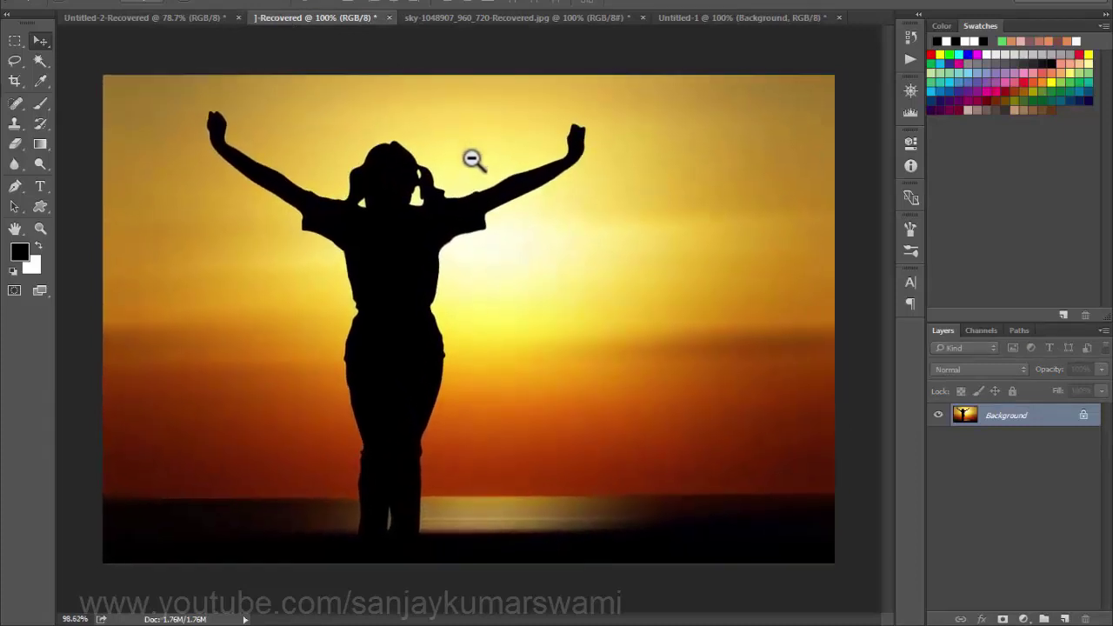
{"action": "key", "text": "ctrl+0"}
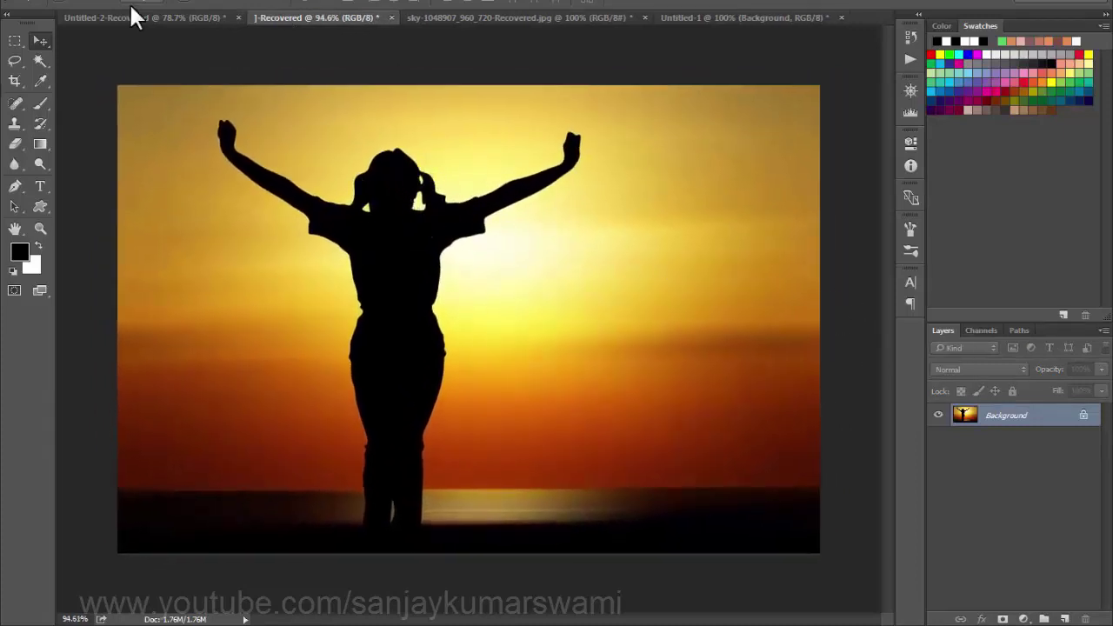
Run Calculations with Source 2 Green and Linear Dodge (Add) blending, output as New Channel.
{"action": "left_click", "coordinate": [132, 9]}
{"action": "left_click", "coordinate": [156, 221]}
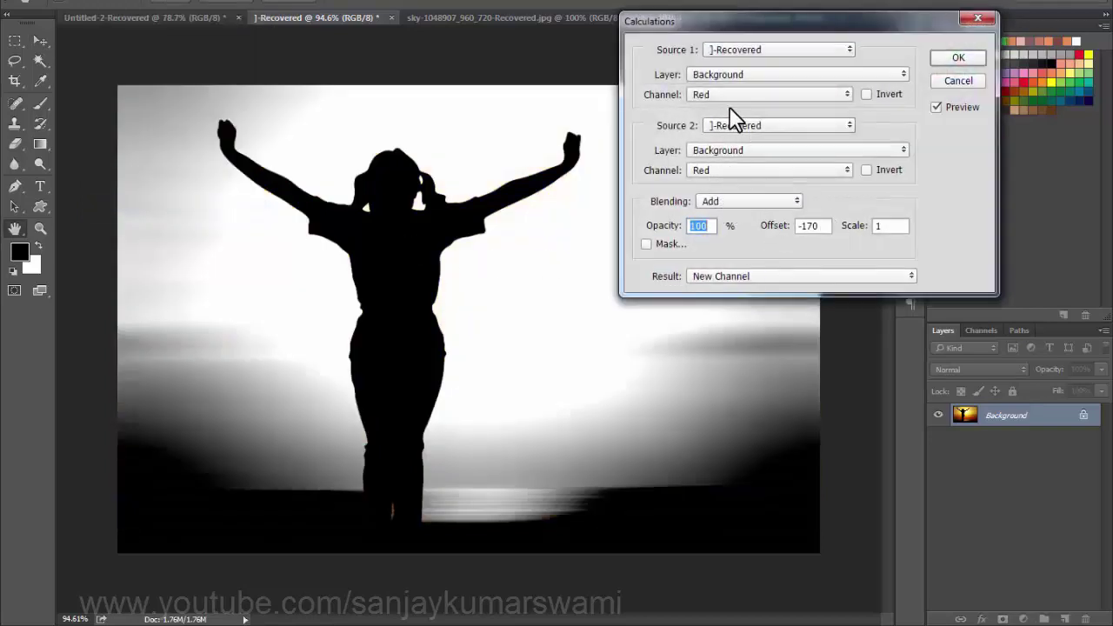
{"action": "left_click", "coordinate": [719, 173]}
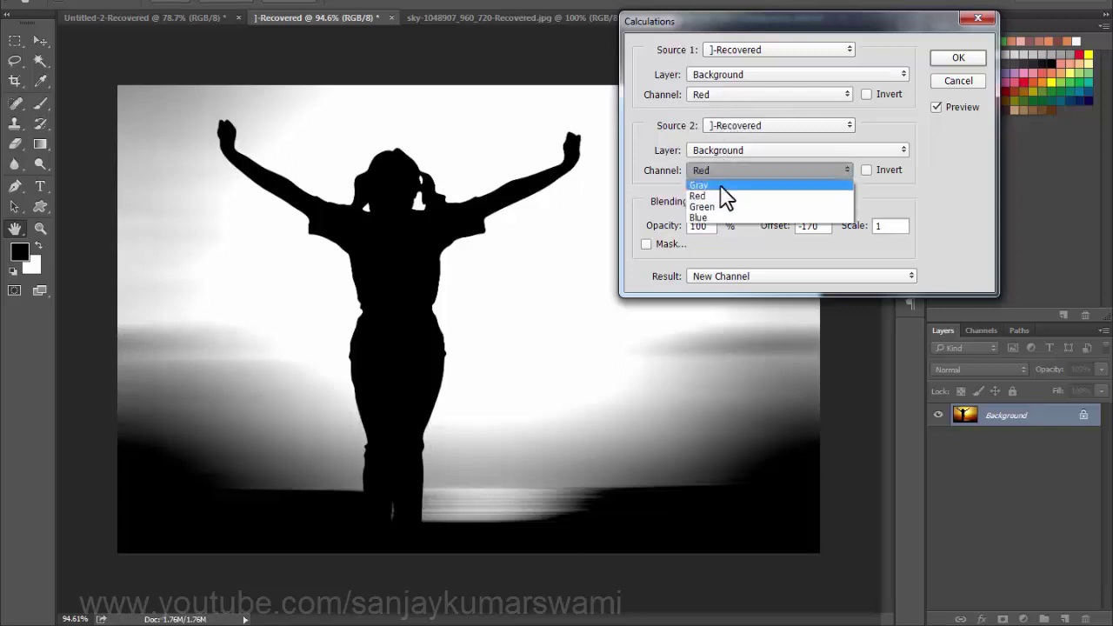
{"action": "left_click", "coordinate": [713, 200]}
{"action": "left_click", "coordinate": [743, 199]}
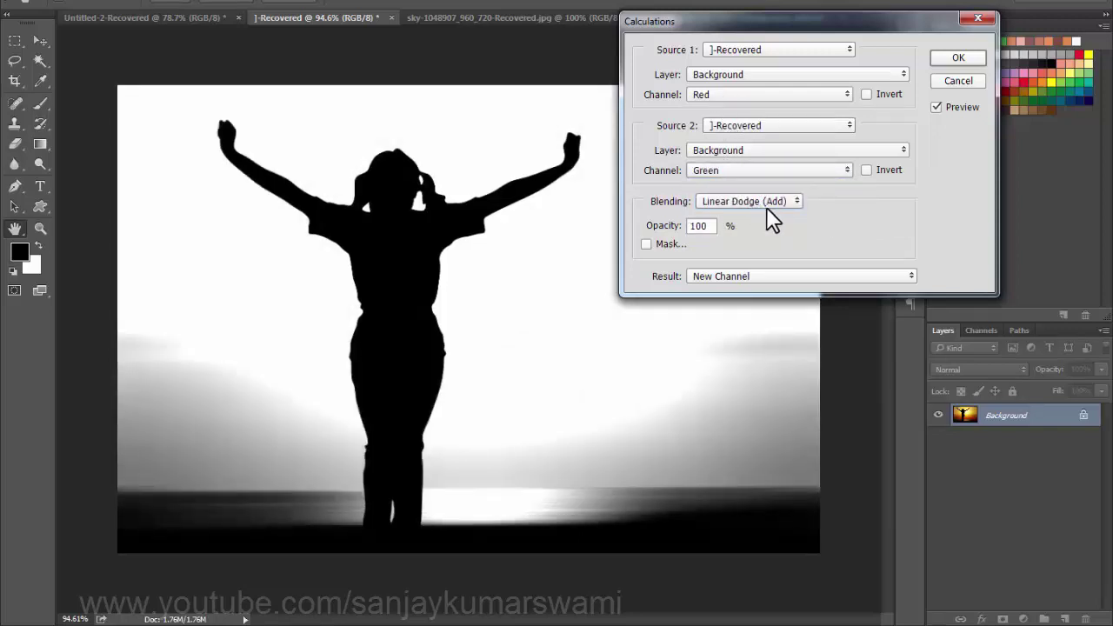
{"action": "left_click_drag", "start_coordinate": [787, 39], "coordinate": [757, 163]}
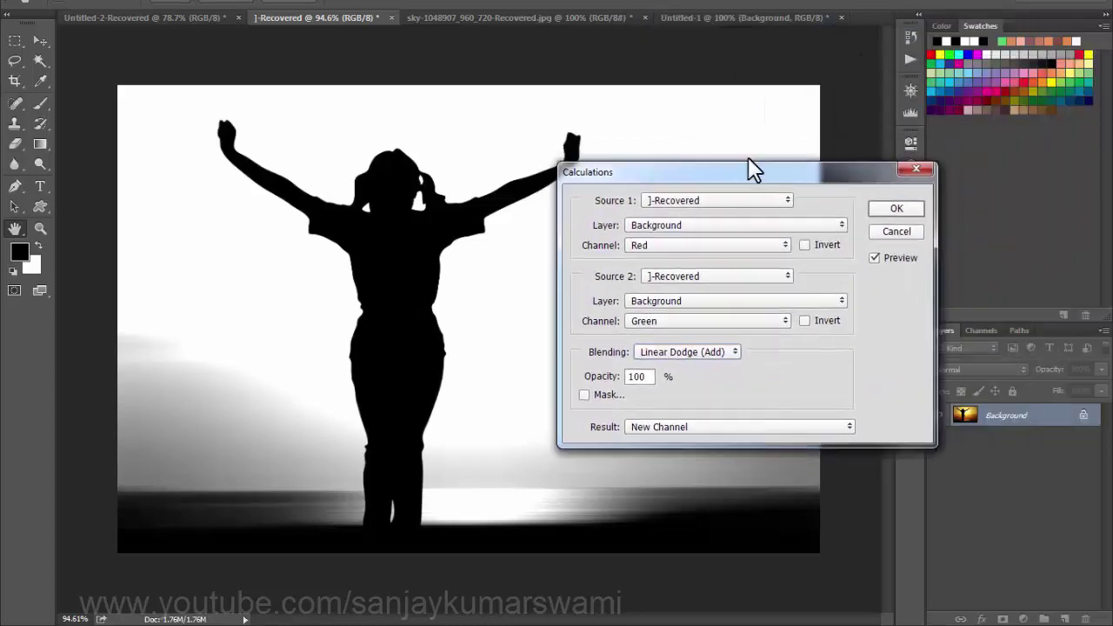
{"action": "left_click", "coordinate": [927, 181]}
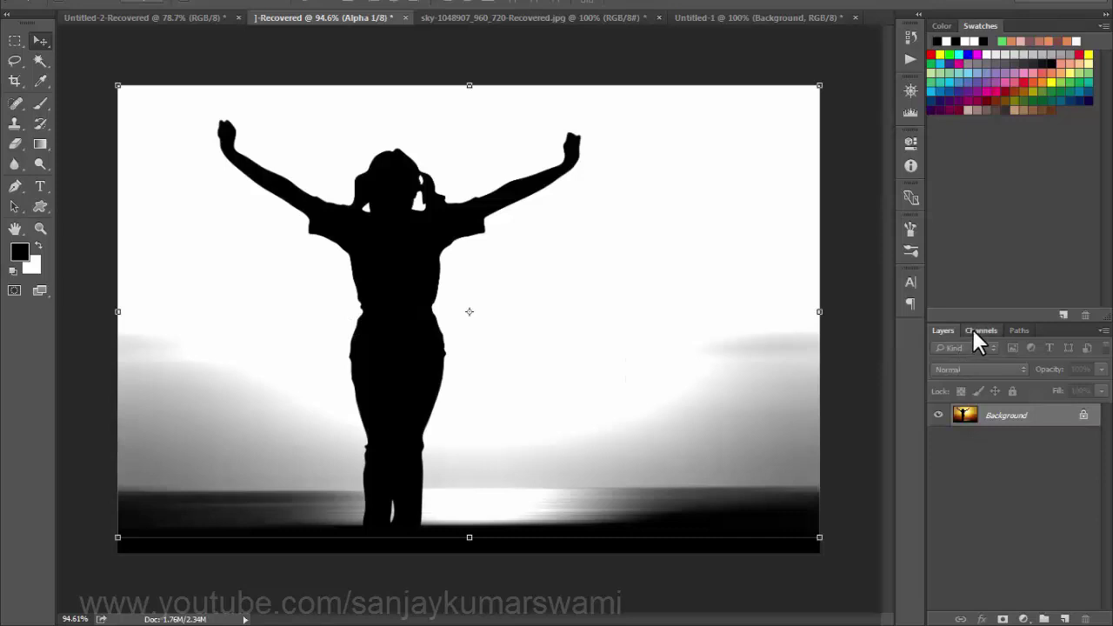
Apply Levels 29 / 1.00 / 127 to the Alpha 1 channel for a stark white sky.
{"action": "left_click", "coordinate": [980, 330]}
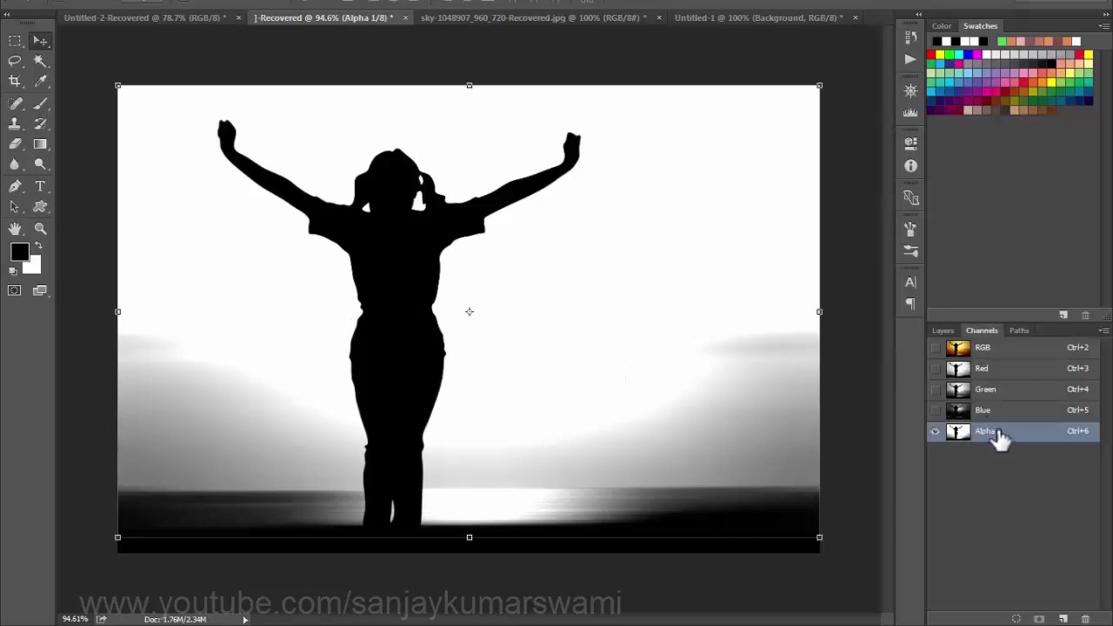
{"action": "key", "text": "ctrl+l"}
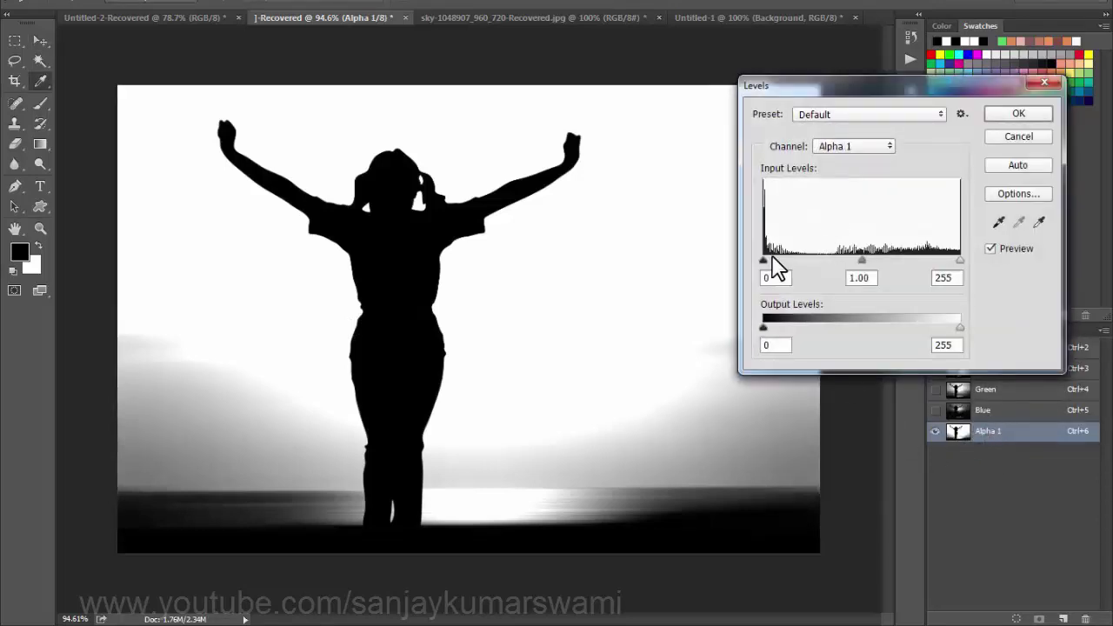
{"action": "left_click_drag", "start_coordinate": [762, 261], "coordinate": [797, 260]}
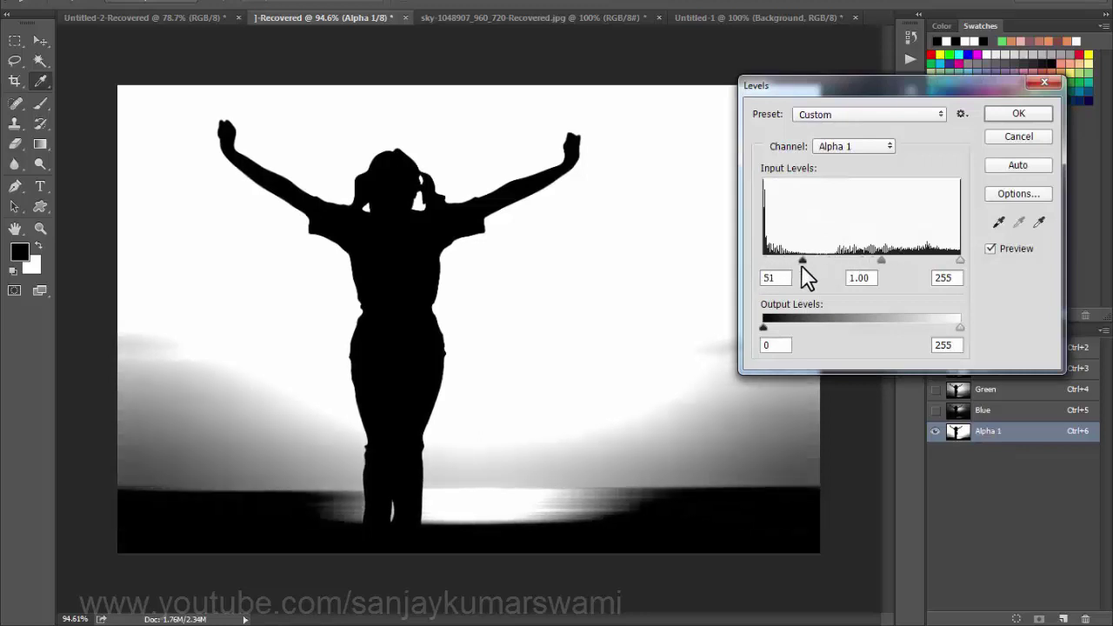
{"action": "left_click_drag", "start_coordinate": [960, 260], "coordinate": [785, 261]}
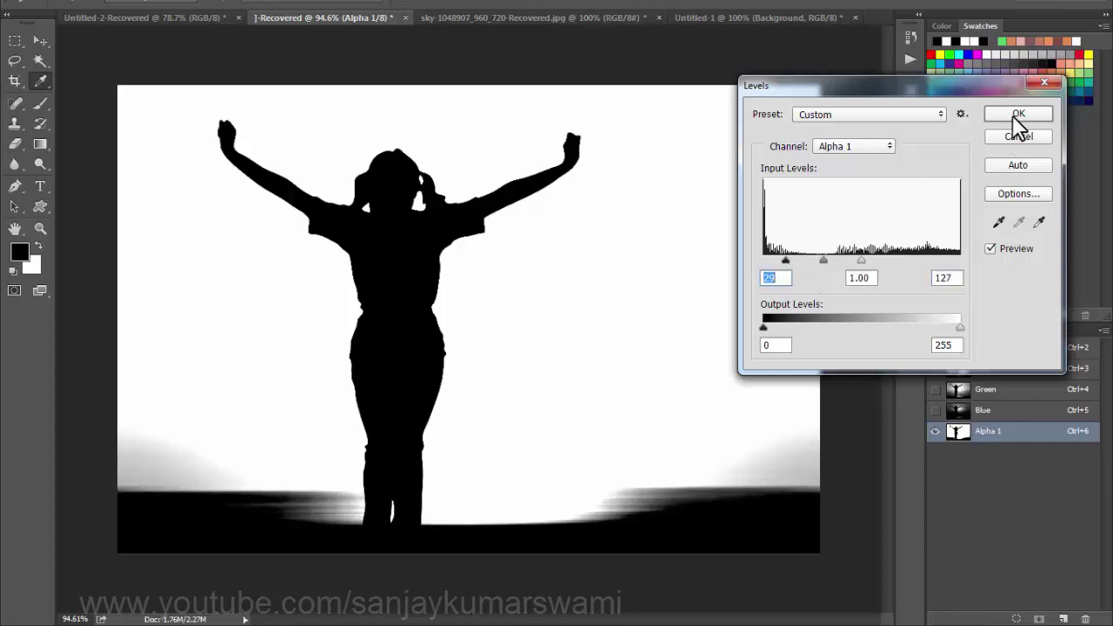
{"action": "left_click", "coordinate": [1017, 114]}
Load Alpha 1, add it as Layer 0's mask and invert it to keep the silhouette.
{"action": "key", "text": "v"}
{"action": "left_click", "coordinate": [1015, 619]}
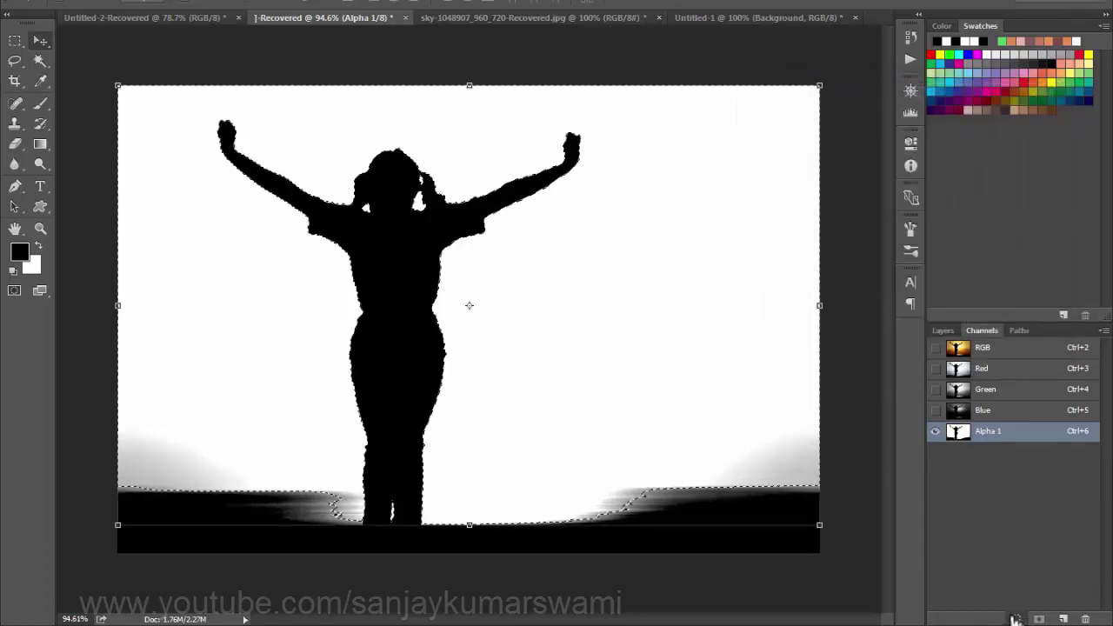
{"action": "left_click", "coordinate": [944, 330]}
{"action": "left_click", "coordinate": [1002, 619]}
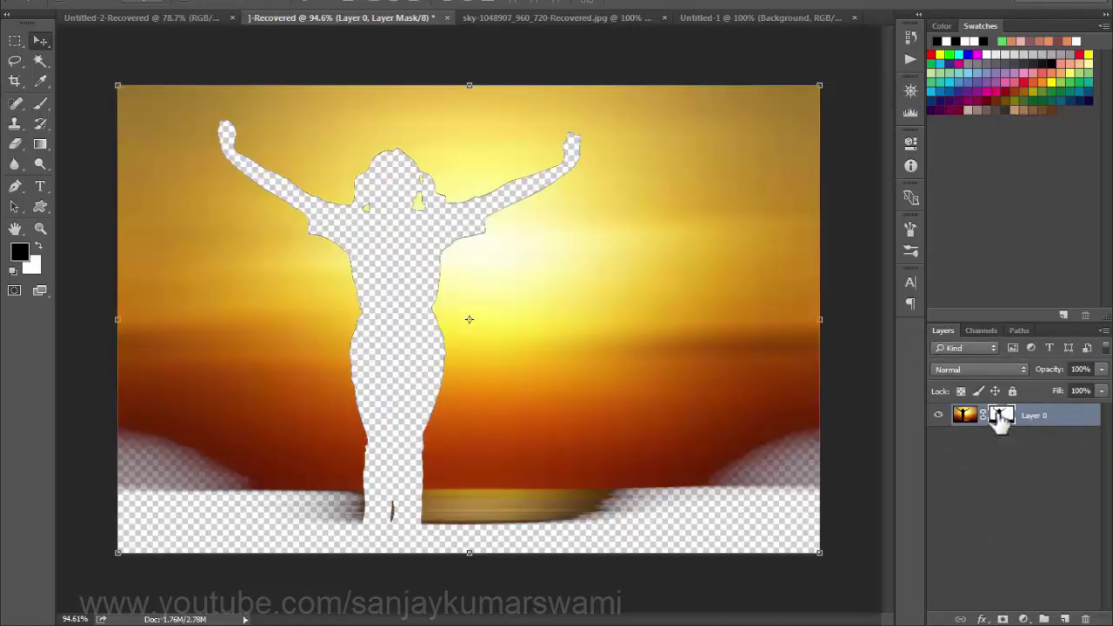
{"action": "key", "text": "ctrl+i"}
{"action": "left_click_drag", "start_coordinate": [539, 287], "coordinate": [446, 248]}
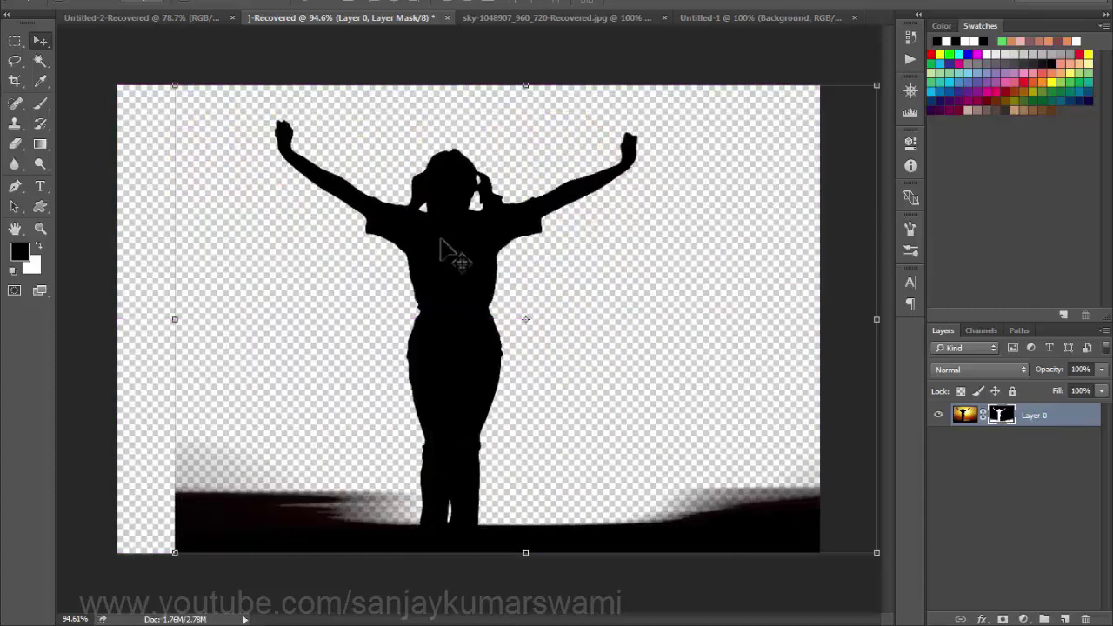
{"action": "key", "text": "ctrl+z"}
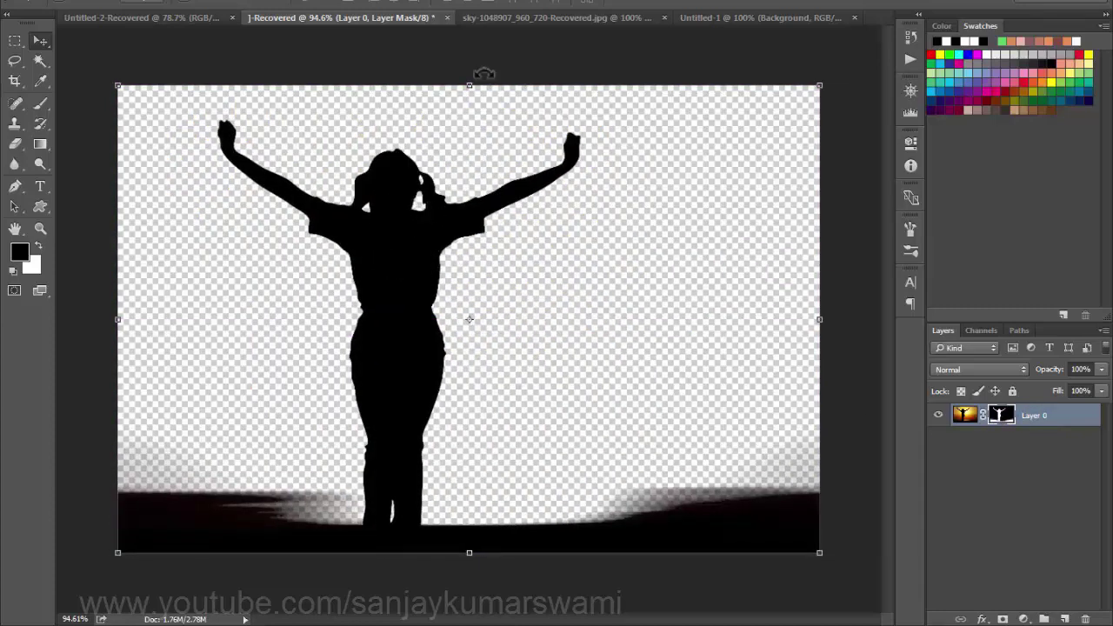
Drag the masked silhouette layer into the sky-1048907 photo and fit the view.
{"action": "left_click", "coordinate": [497, 16]}
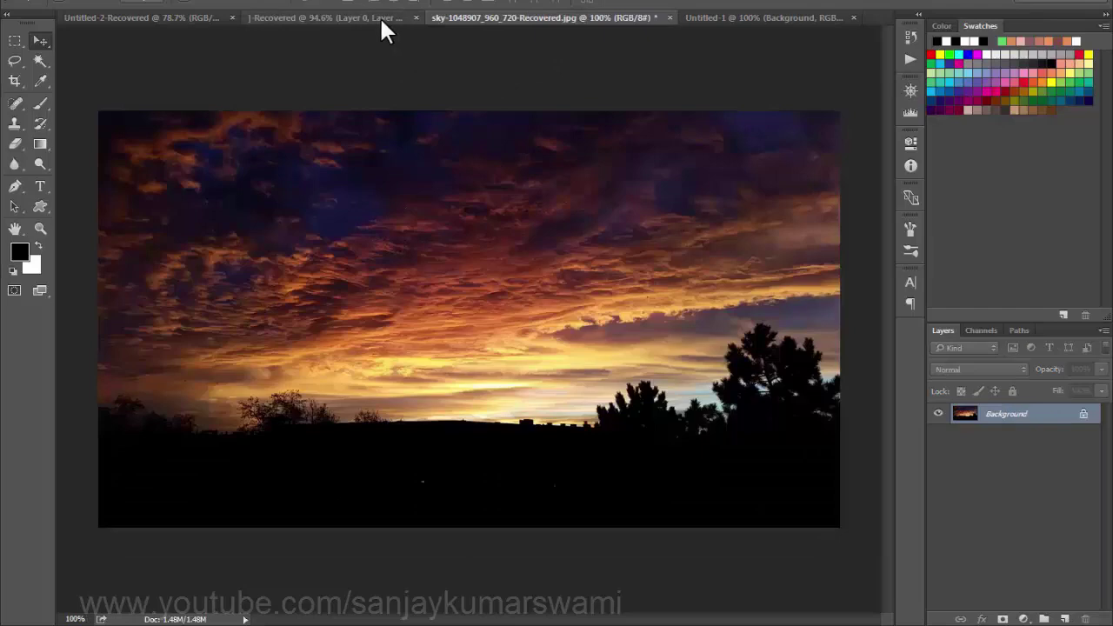
{"action": "left_click", "coordinate": [344, 18]}
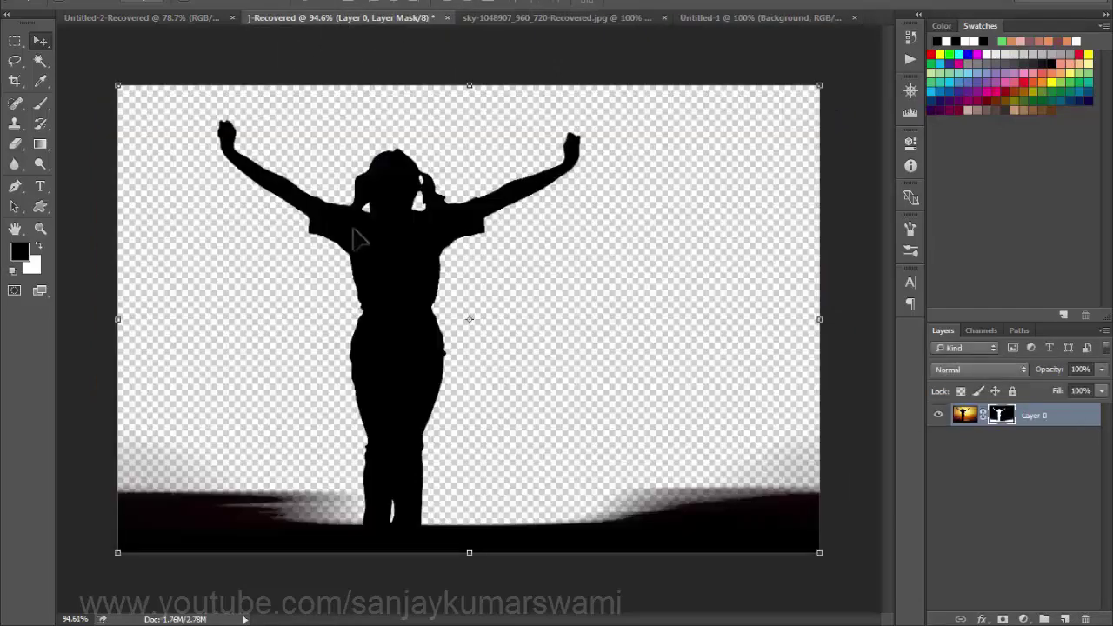
{"action": "mouse_move", "coordinate": [353, 236]}
{"action": "left_mouse_down"}
{"action": "mouse_move", "coordinate": [500, 26]}
{"action": "mouse_move", "coordinate": [487, 209]}
{"action": "left_mouse_up"}
{"action": "key", "text": "ctrl+0"}
Scale and position the silhouette as Layer 1 over the sunset clouds, then zoom in.
{"action": "left_click_drag", "start_coordinate": [434, 251], "coordinate": [365, 212]}
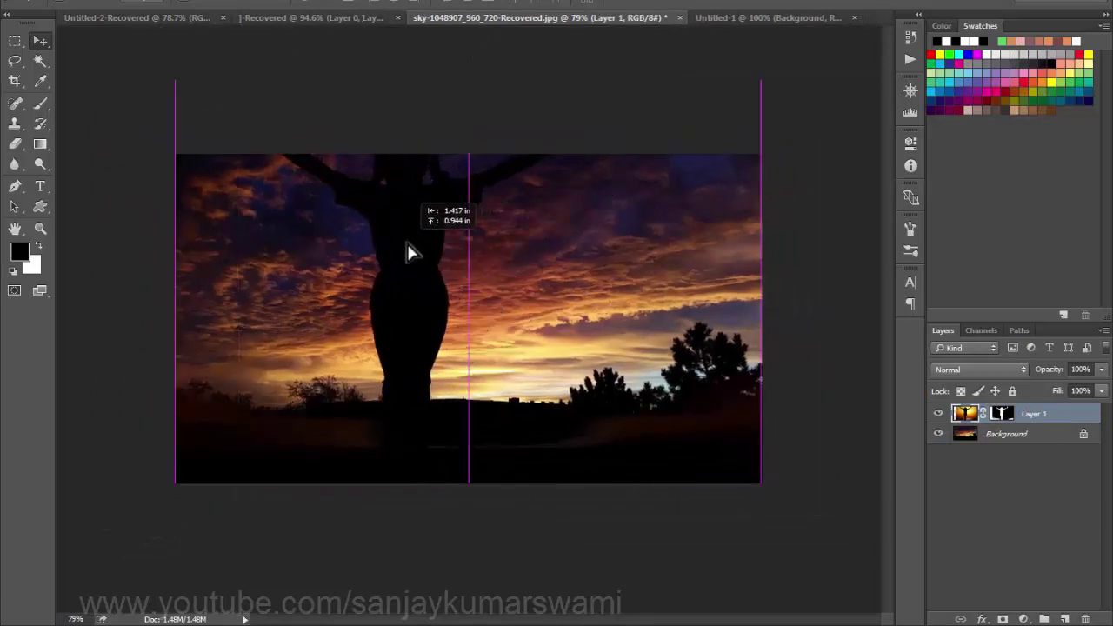
{"action": "left_click_drag", "start_coordinate": [750, 79], "coordinate": [686, 129]}
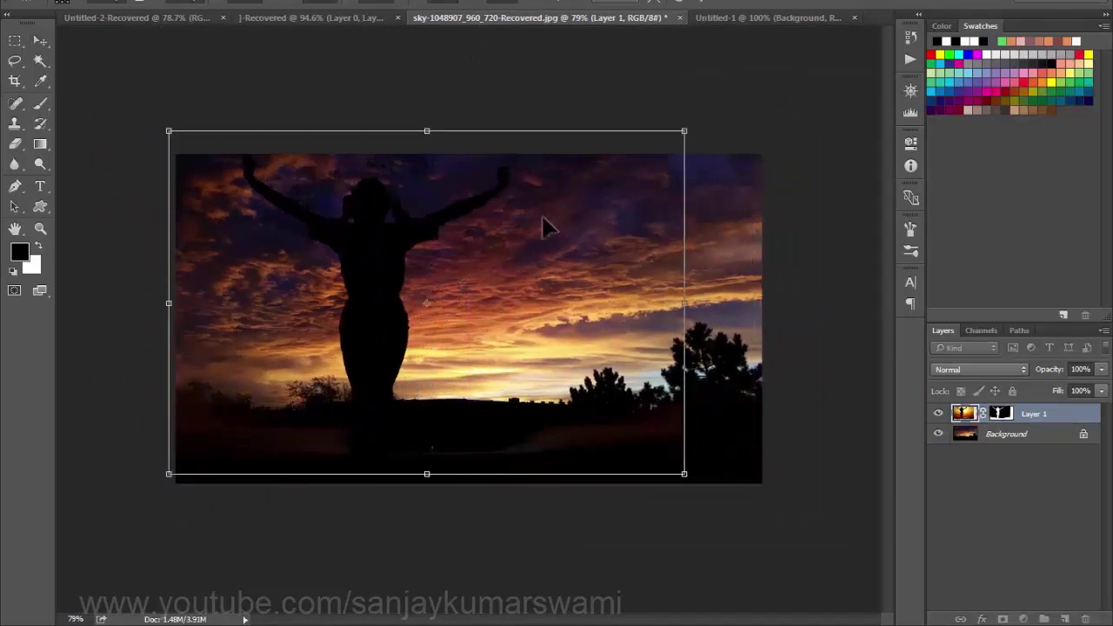
{"action": "left_click_drag", "start_coordinate": [542, 228], "coordinate": [540, 224]}
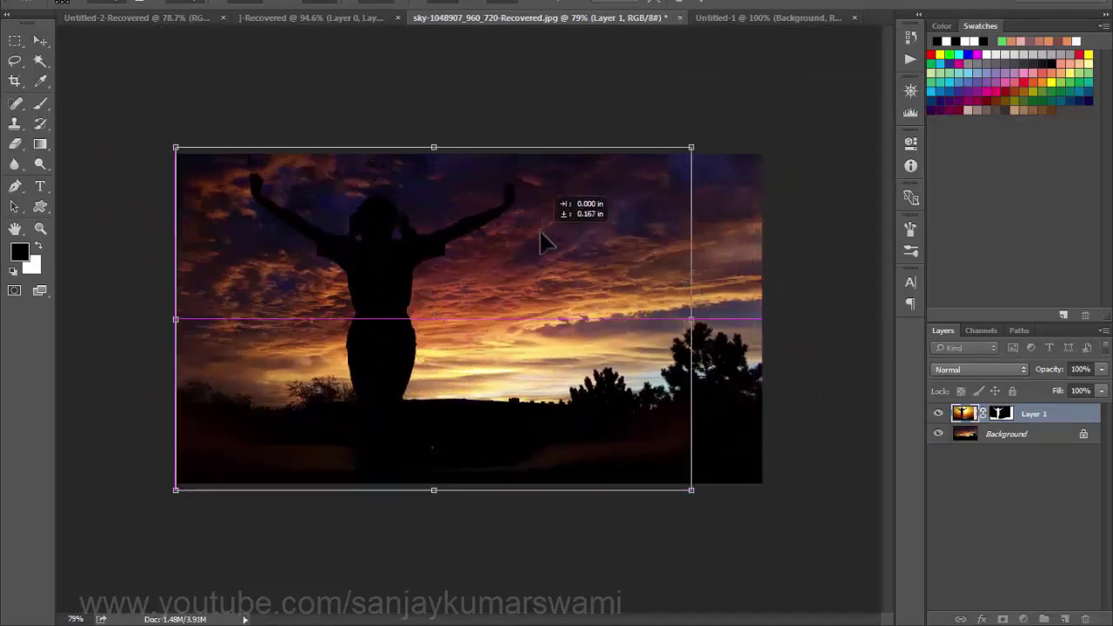
{"action": "left_click_drag", "start_coordinate": [692, 141], "coordinate": [775, 98]}
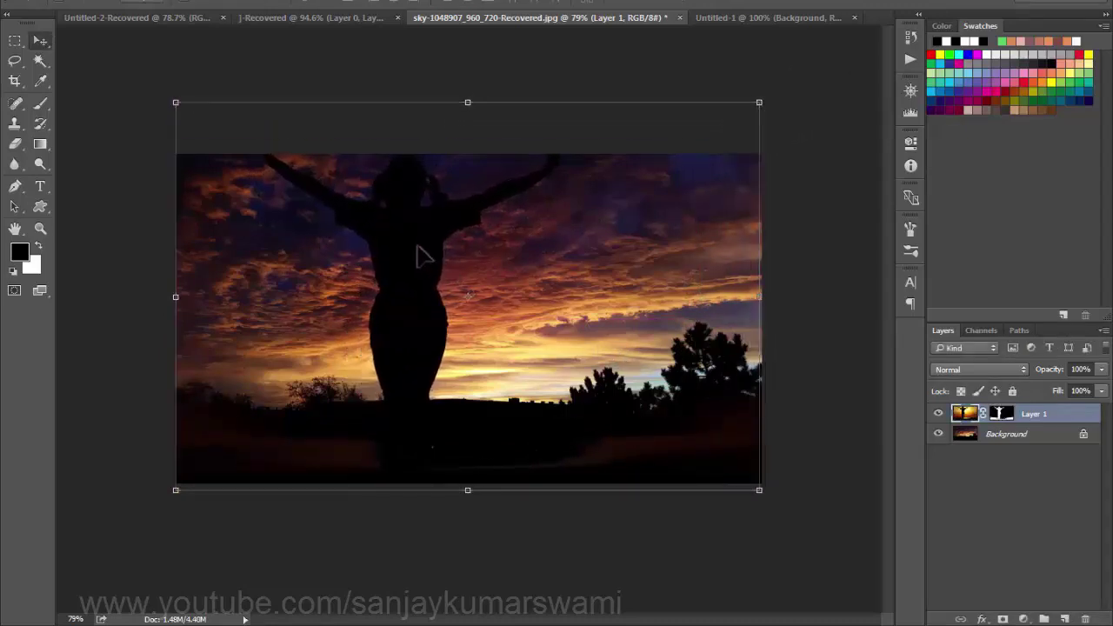
{"action": "key", "text": "Return"}
{"action": "left_click_drag", "start_coordinate": [423, 249], "coordinate": [426, 295]}
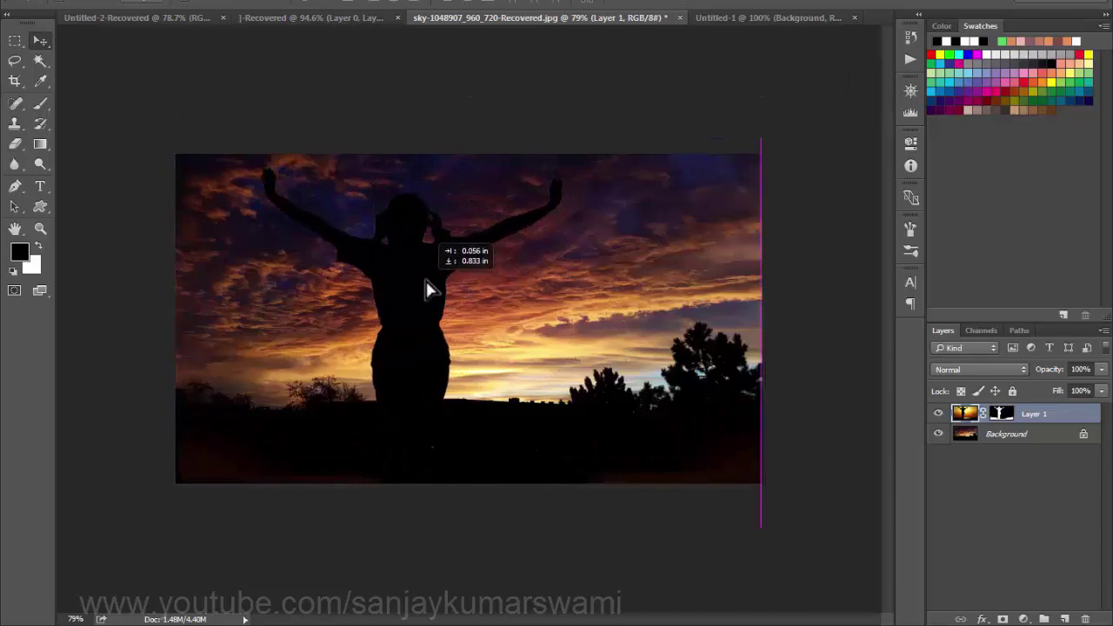
{"action": "key", "text": "ctrl+t"}
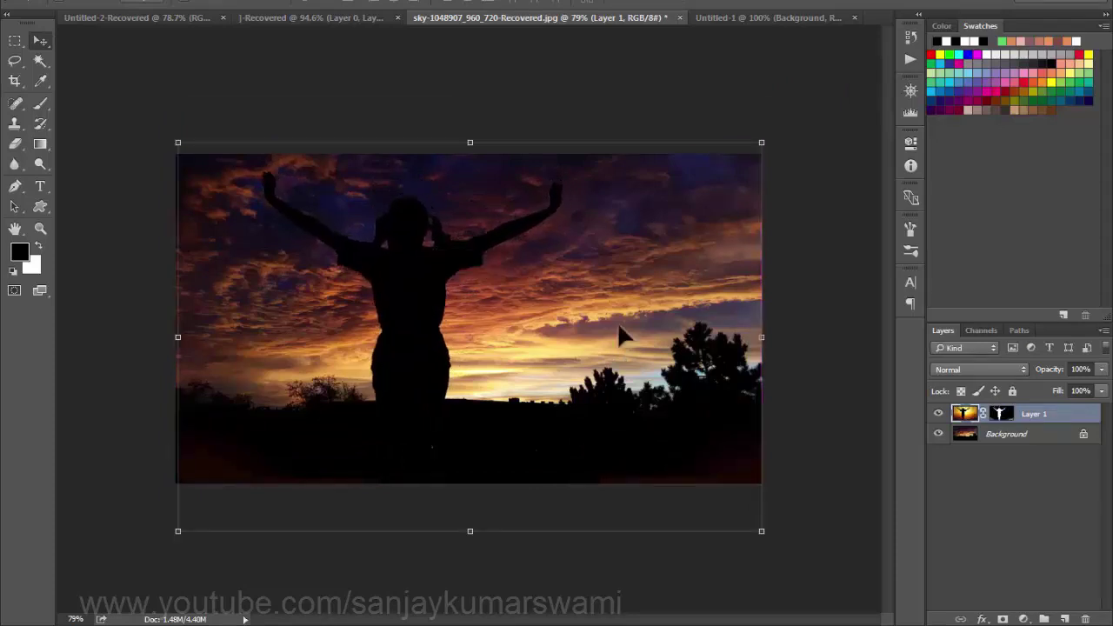
{"action": "key", "text": "ctrl+plus"}
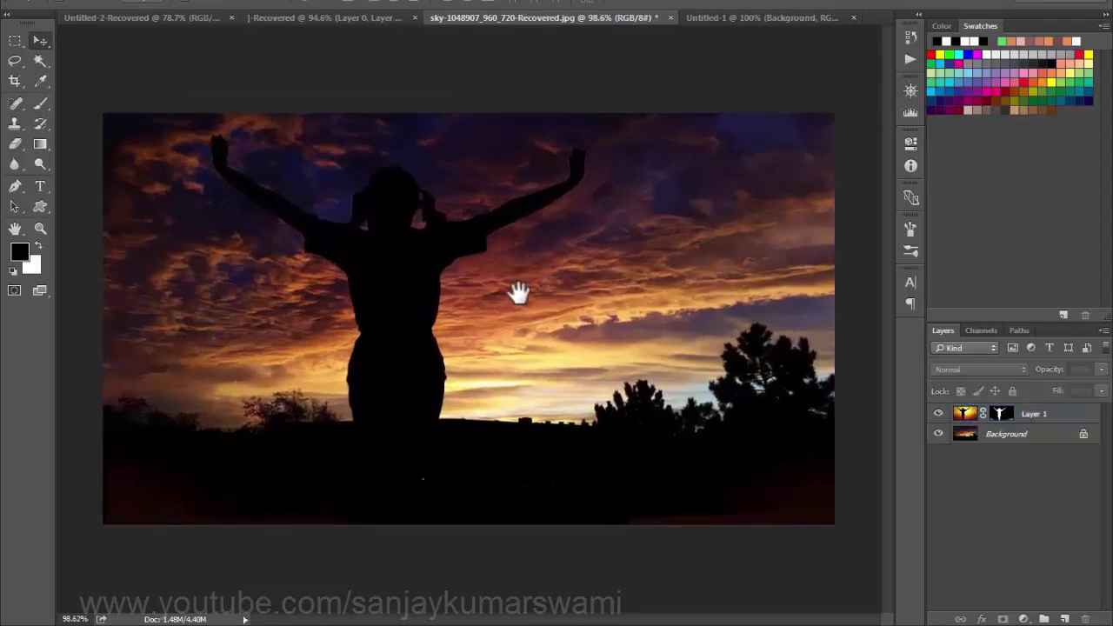
Copy the whole Untitled-1 cloud image into the sunset document as Layer 2 below Layer 1.
{"action": "left_click", "coordinate": [721, 20]}
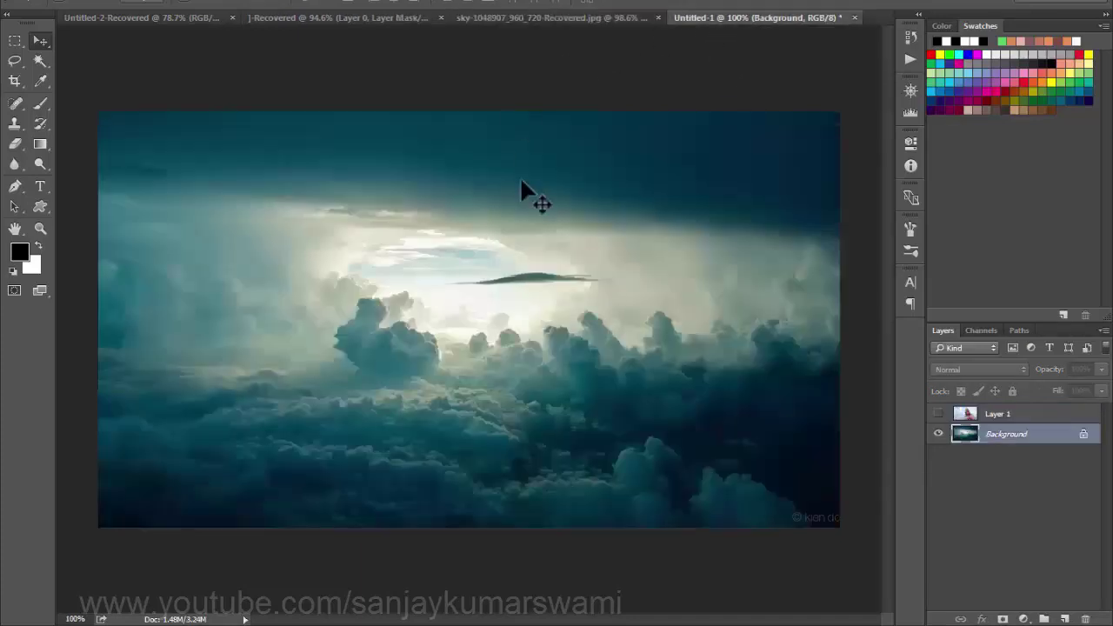
{"action": "mouse_move", "coordinate": [527, 183]}
{"action": "left_mouse_down"}
{"action": "mouse_move", "coordinate": [496, 87]}
{"action": "mouse_move", "coordinate": [507, 102]}
{"action": "left_mouse_up"}
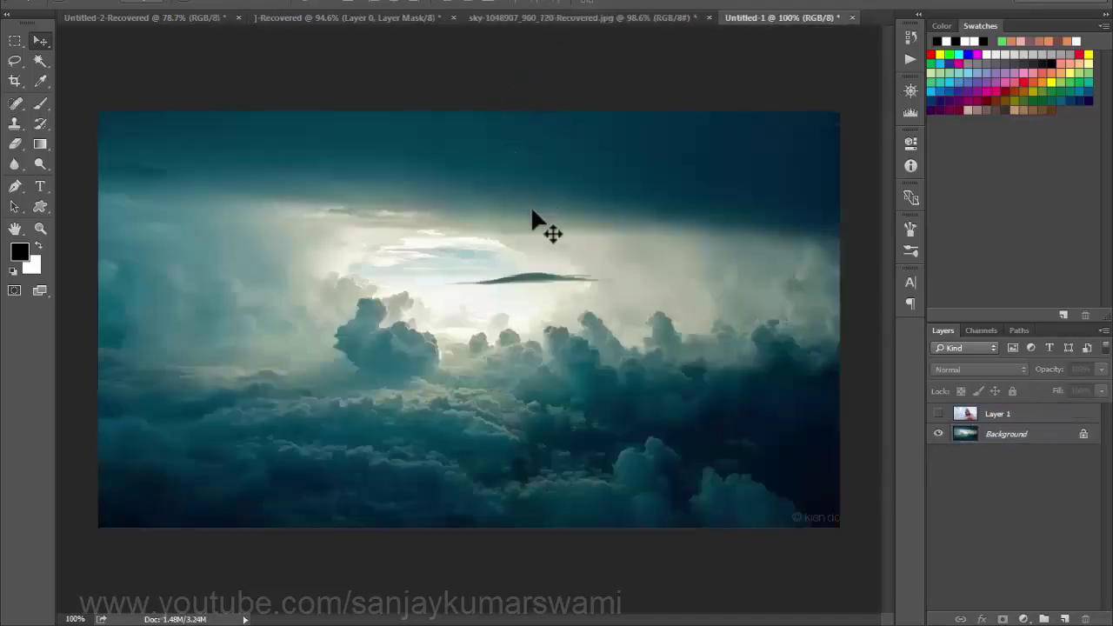
{"action": "key", "text": "ctrl+a"}
{"action": "mouse_move", "coordinate": [980, 434]}
{"action": "left_mouse_down"}
{"action": "mouse_move", "coordinate": [968, 441]}
{"action": "mouse_move", "coordinate": [423, 58]}
{"action": "mouse_move", "coordinate": [600, 221]}
{"action": "left_mouse_up"}
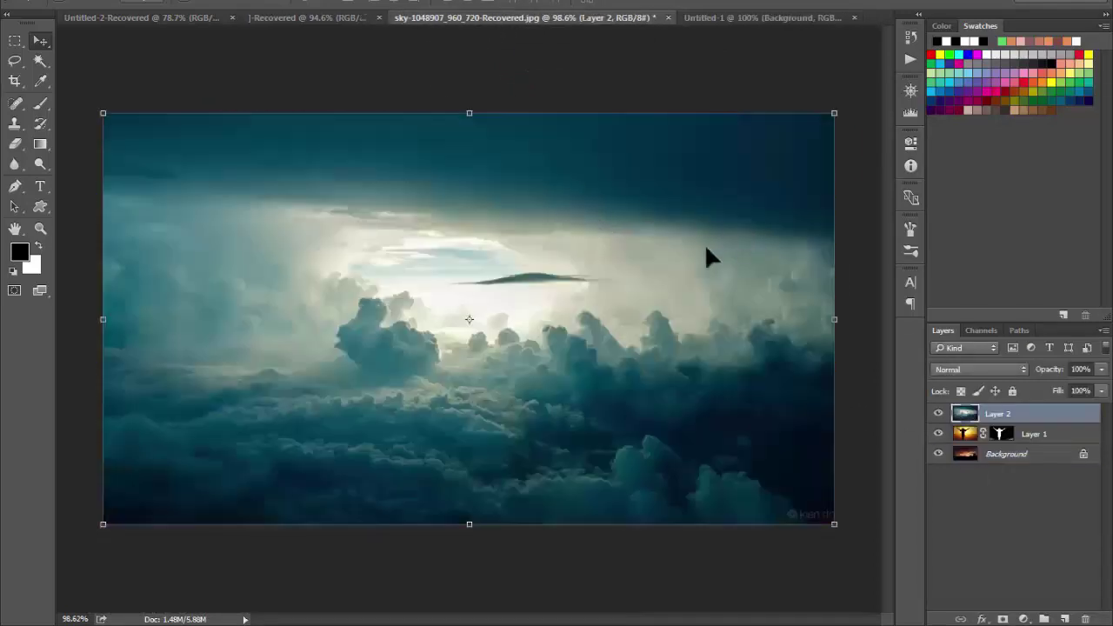
{"action": "key", "text": "ctrl+bracketleft"}
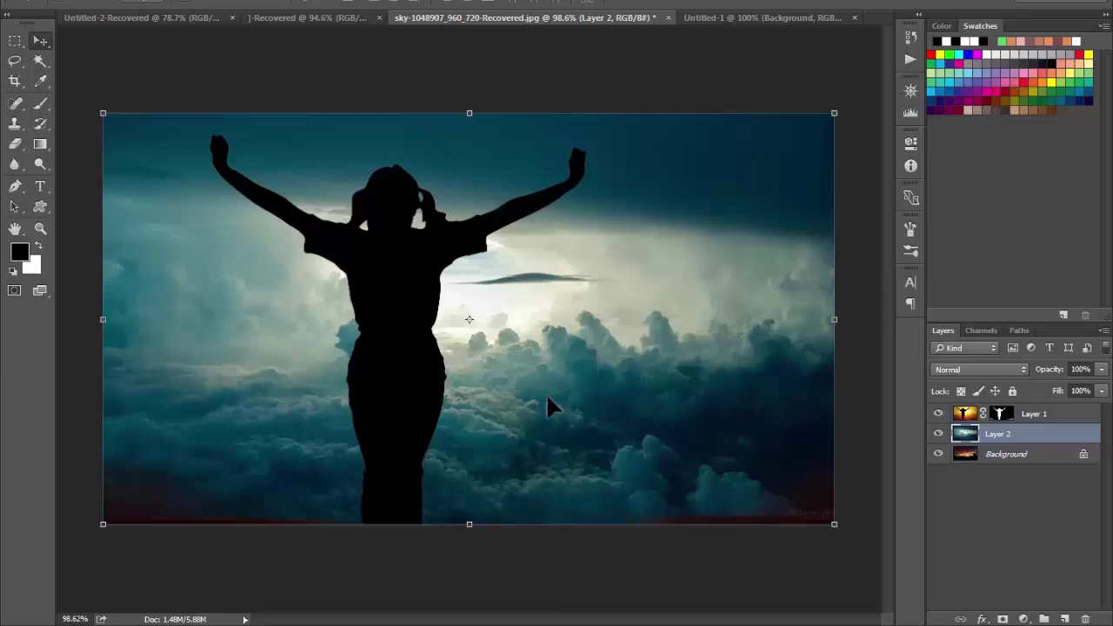
Cycle the active layer between Layer 1 and Layer 2, undoing a stray silhouette move.
{"action": "key", "text": "alt+bracketright"}
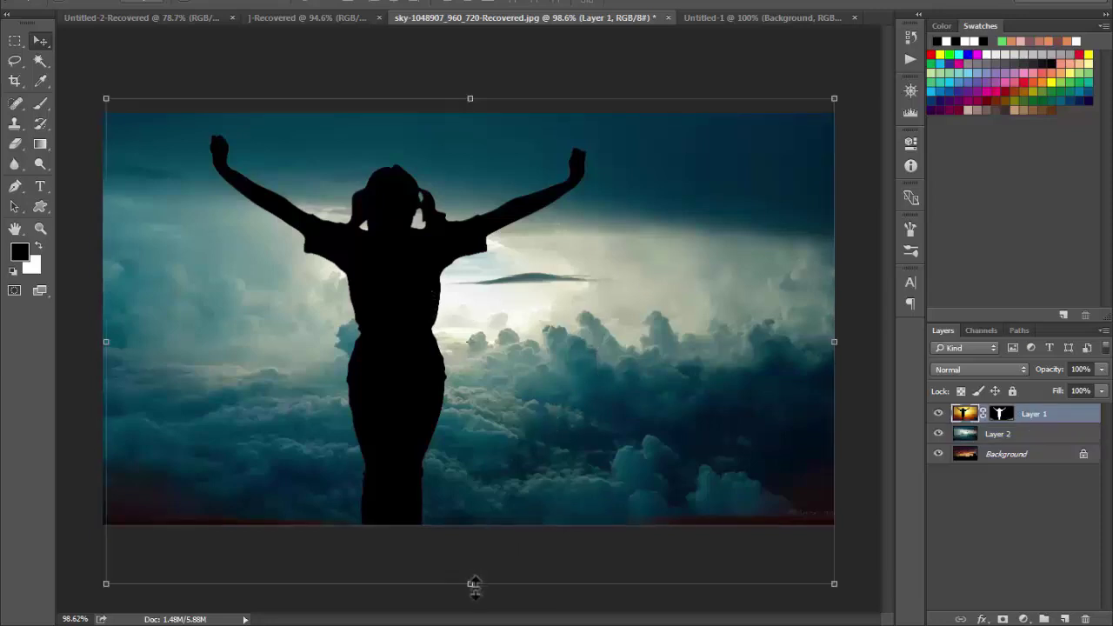
{"action": "key", "text": "alt+bracketleft"}
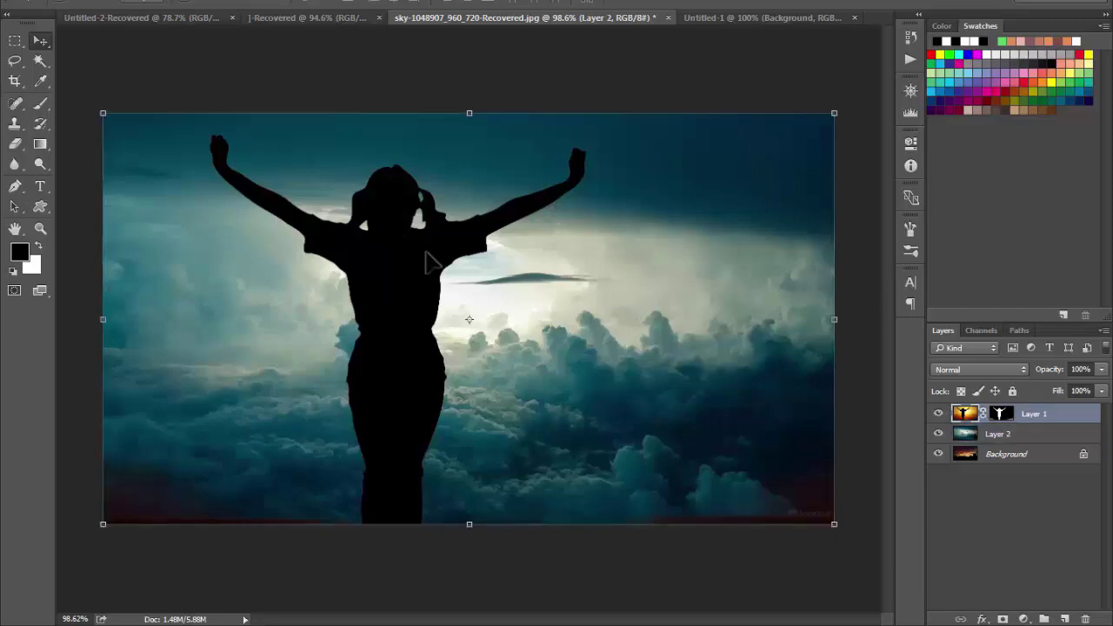
{"action": "key", "text": "alt+bracketright"}
{"action": "key", "text": "alt+bracketleft"}
{"action": "key", "text": "alt+bracketright"}
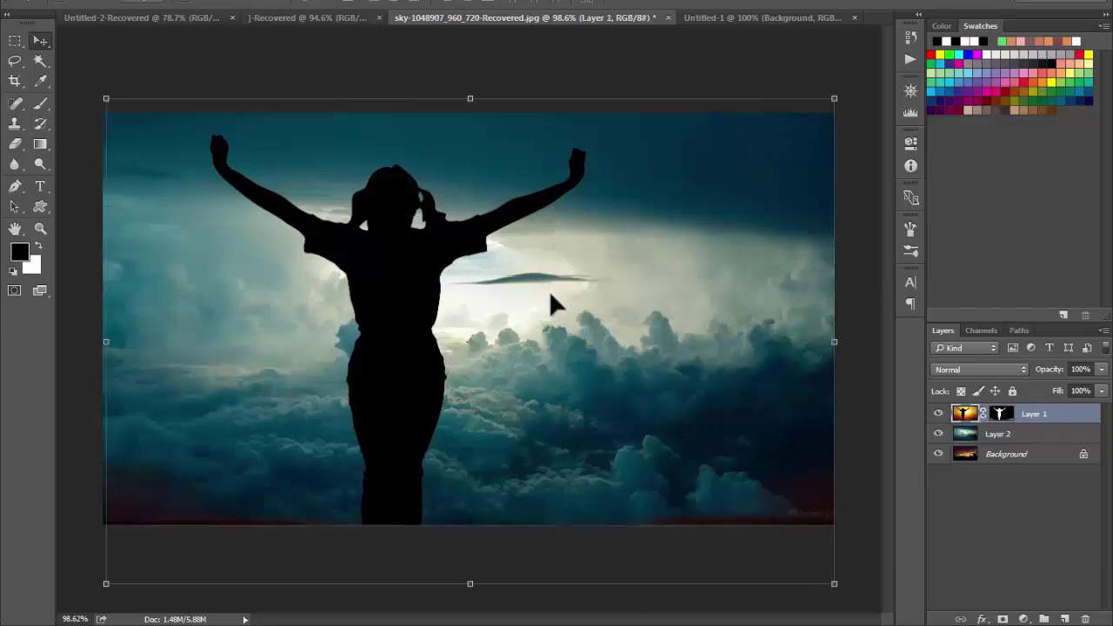
{"action": "key", "text": "alt+bracketleft"}
{"action": "key", "text": "alt+bracketright"}
{"action": "key", "text": "alt+bracketleft"}
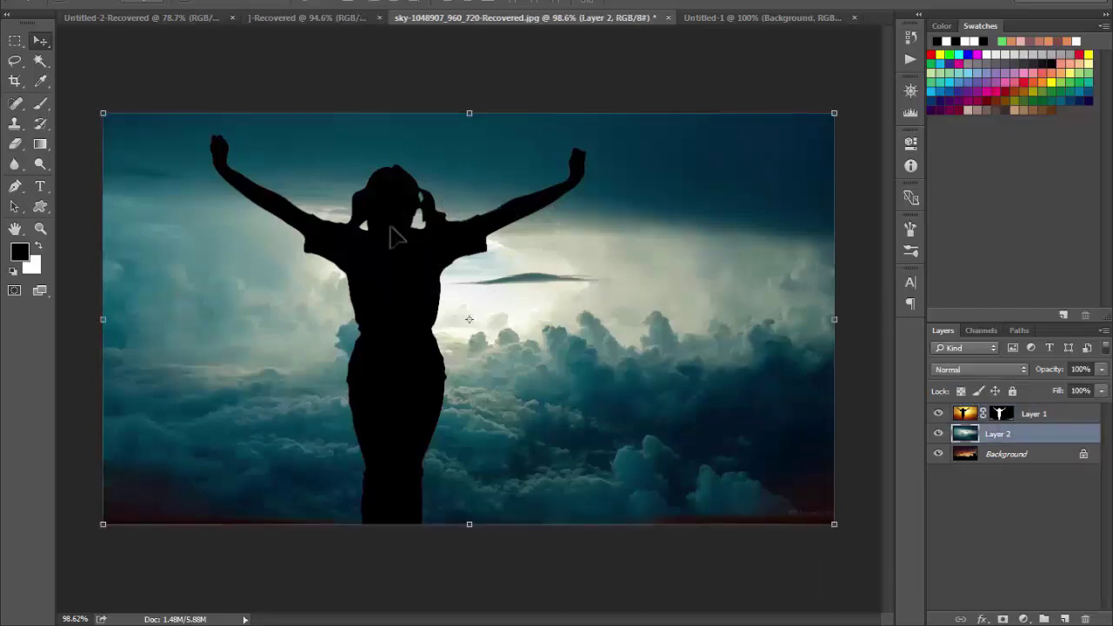
{"action": "key", "text": "alt+bracketright"}
{"action": "left_click_drag", "start_coordinate": [379, 236], "coordinate": [483, 261]}
{"action": "key", "text": "ctrl+z"}
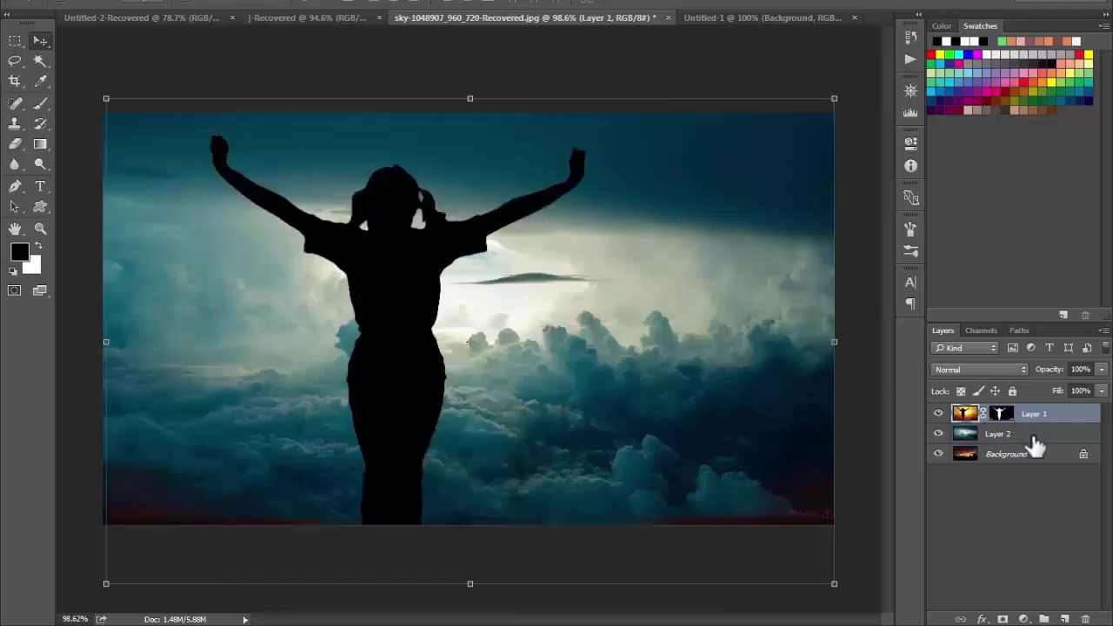
Select Layer 1 as the only active layer in the Layers panel.
{"action": "left_click", "coordinate": [1035, 439], "text": "shift"}
{"action": "left_click", "coordinate": [1034, 433]}
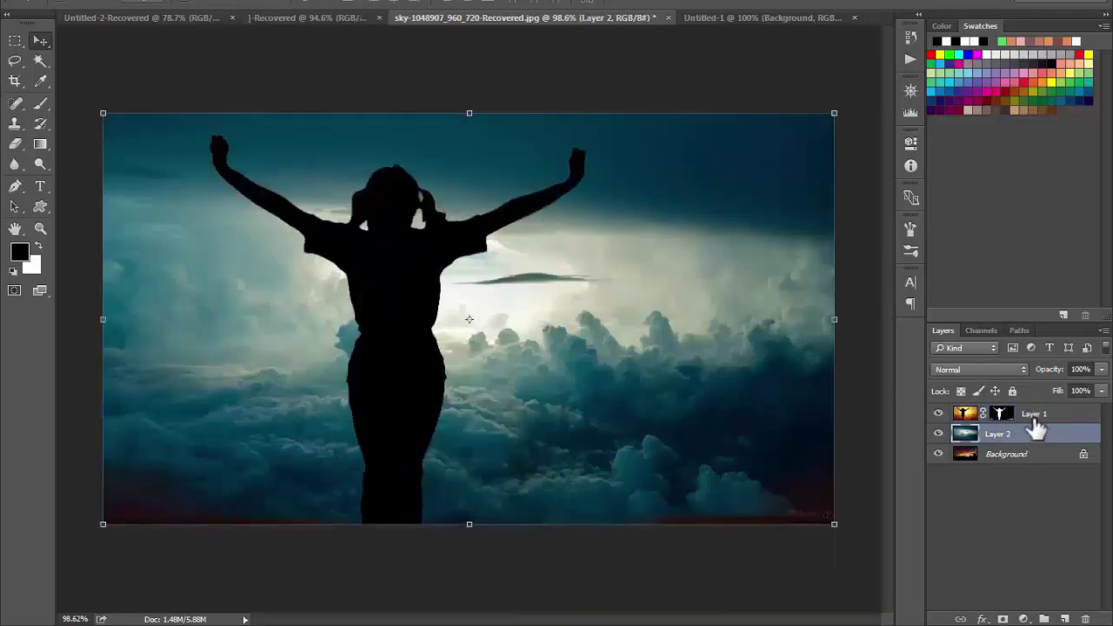
{"action": "left_click", "coordinate": [1034, 417]}
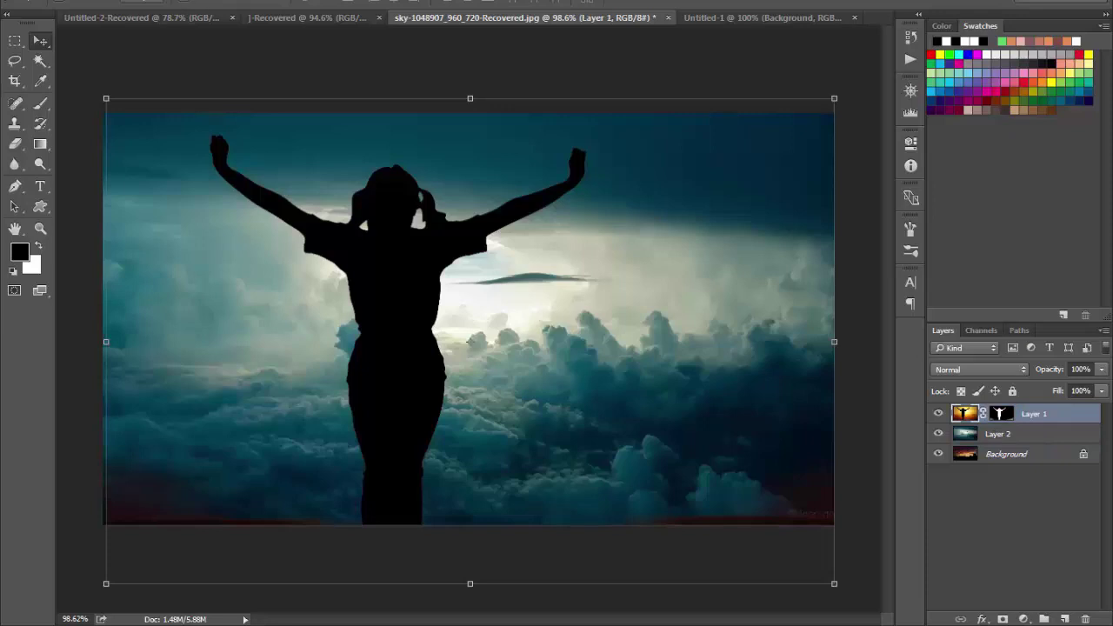
{"action": "left_click", "coordinate": [103, 2]}
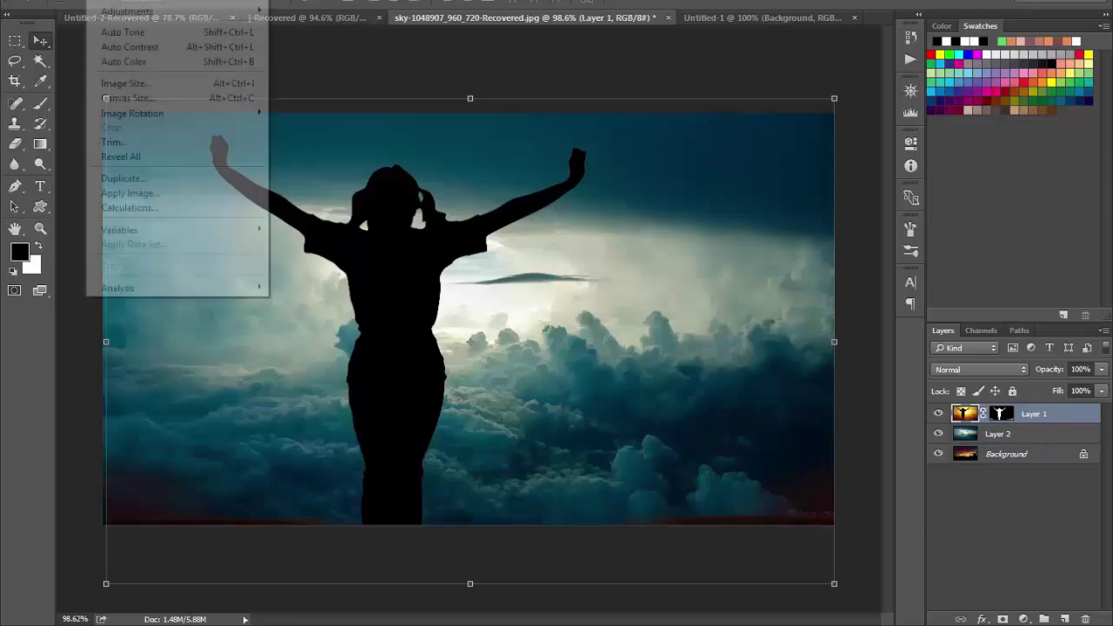
Set Apply Image's source to Layer 2, trying Normal, Darken and Hard Light blending.
{"action": "left_click", "coordinate": [135, 193]}
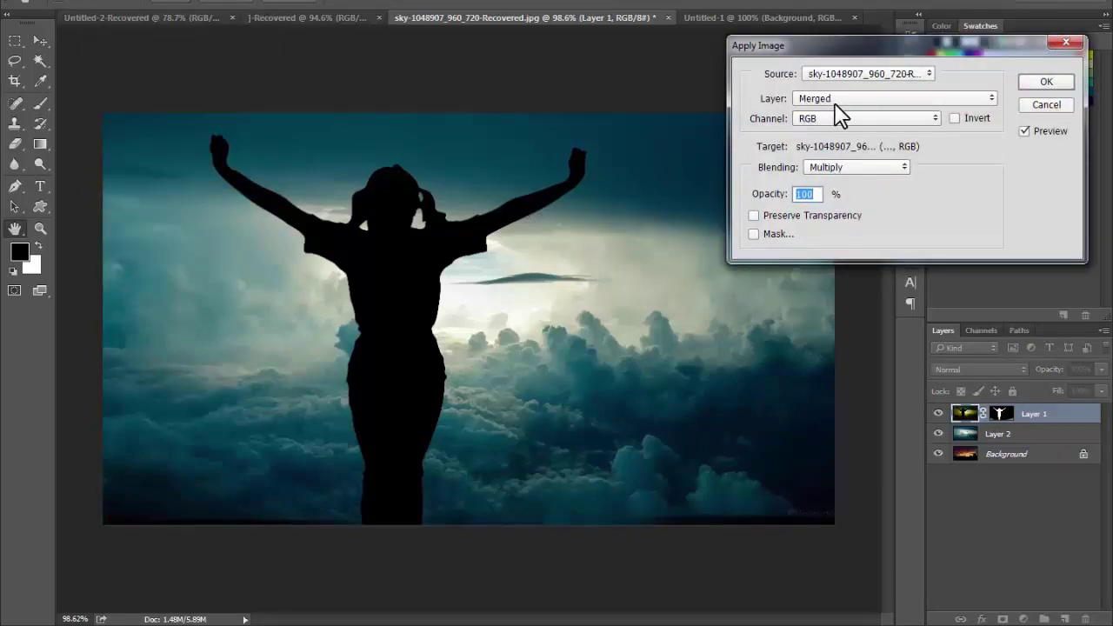
{"action": "left_click", "coordinate": [835, 100]}
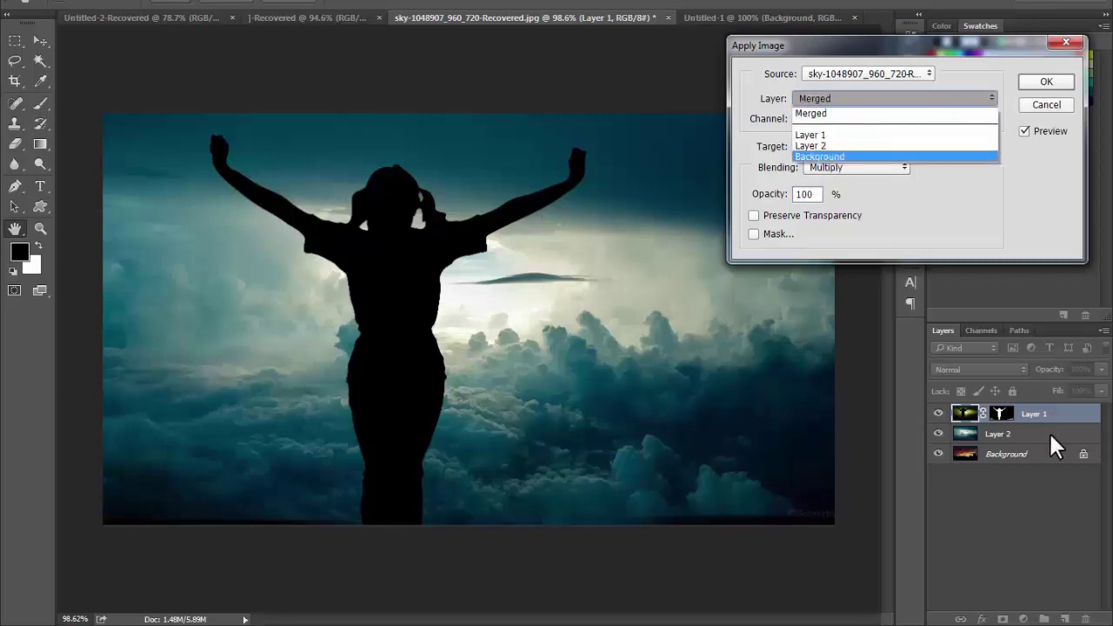
{"action": "left_click", "coordinate": [848, 146]}
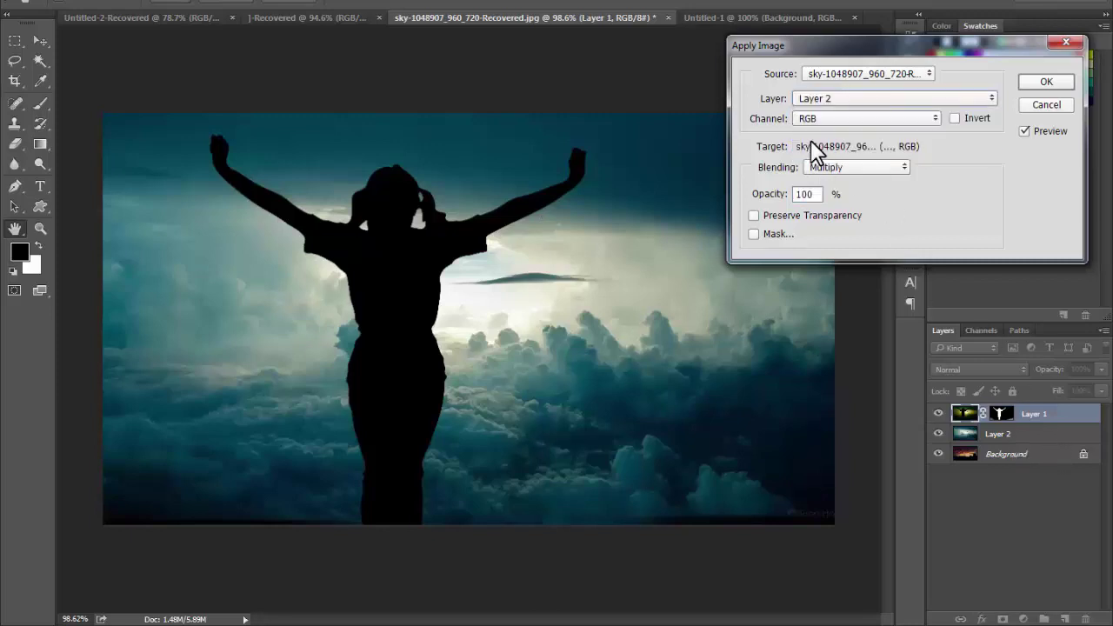
{"action": "left_click", "coordinate": [826, 169]}
{"action": "left_click", "coordinate": [823, 183]}
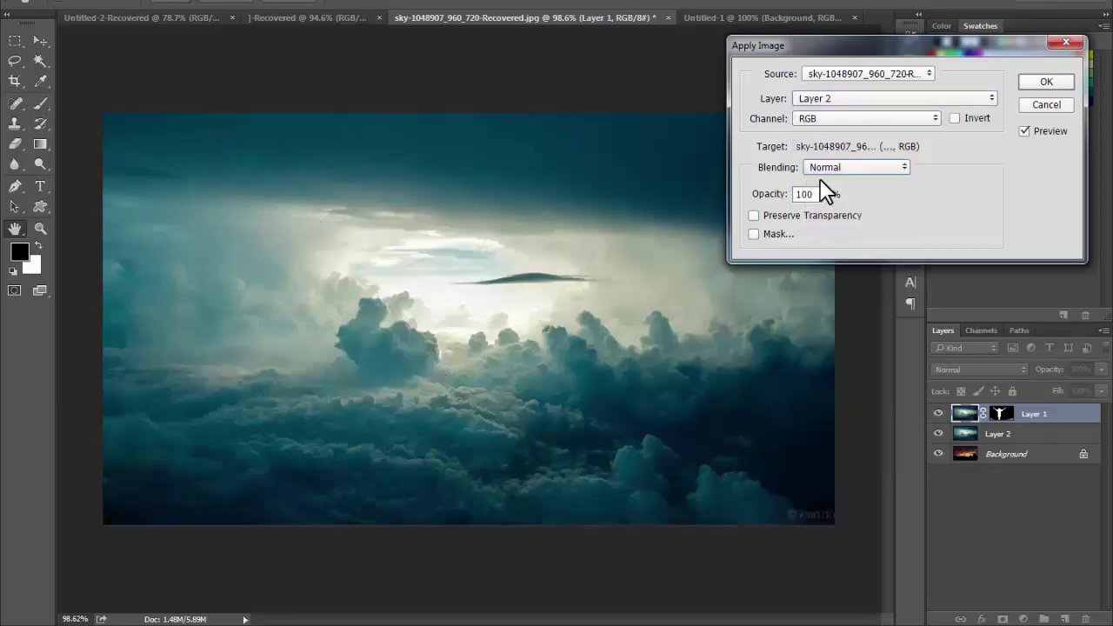
{"action": "left_click", "coordinate": [859, 165]}
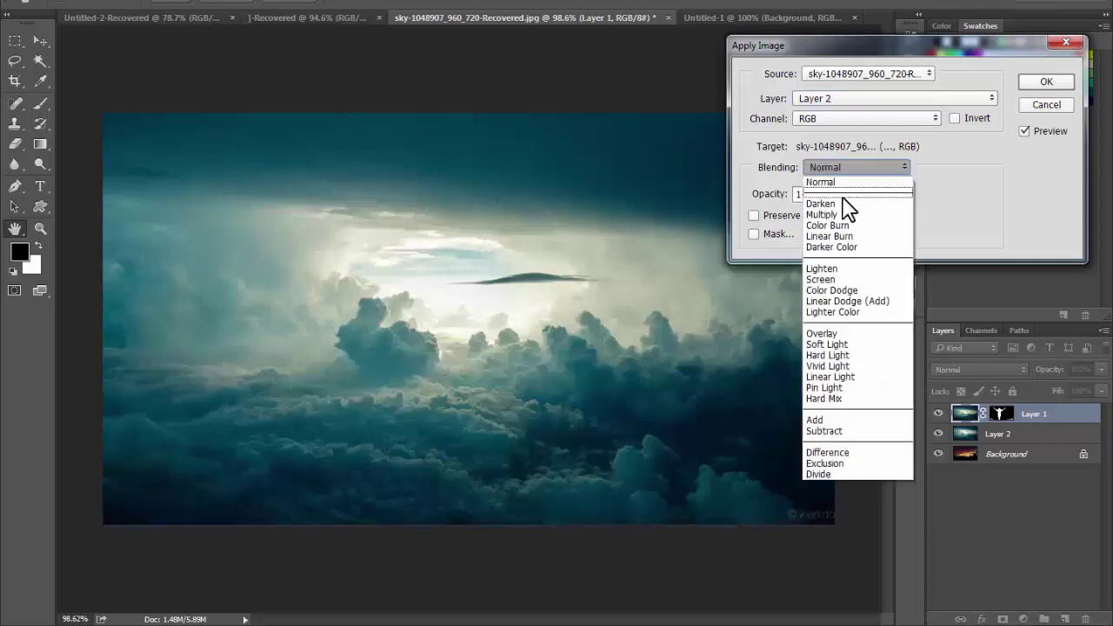
{"action": "left_click", "coordinate": [842, 205]}
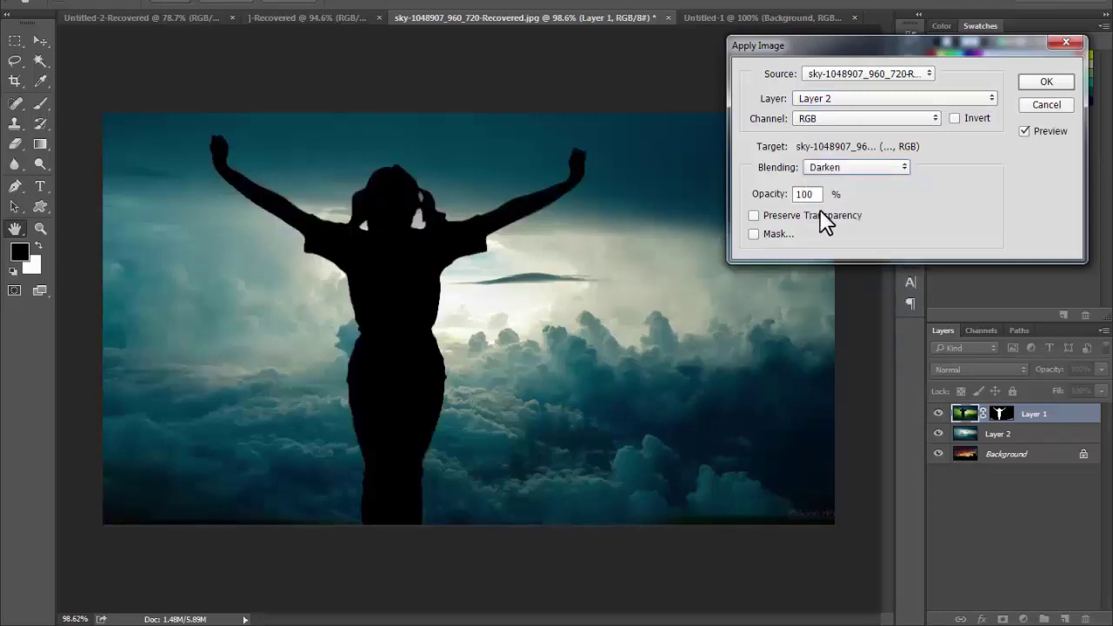
{"action": "left_click", "coordinate": [839, 167]}
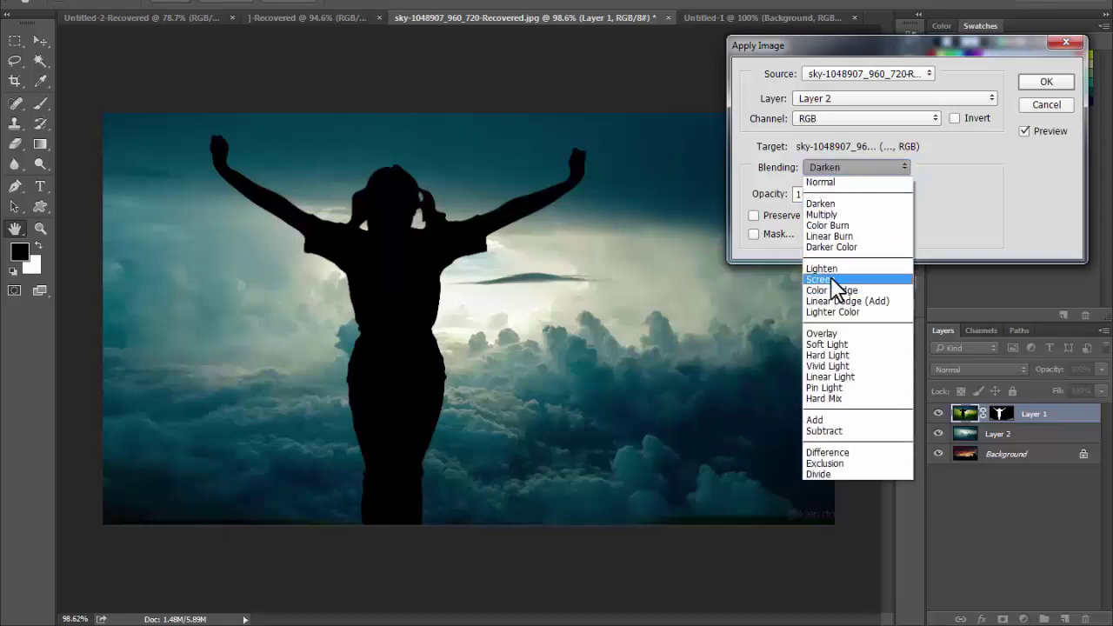
{"action": "left_click", "coordinate": [836, 349]}
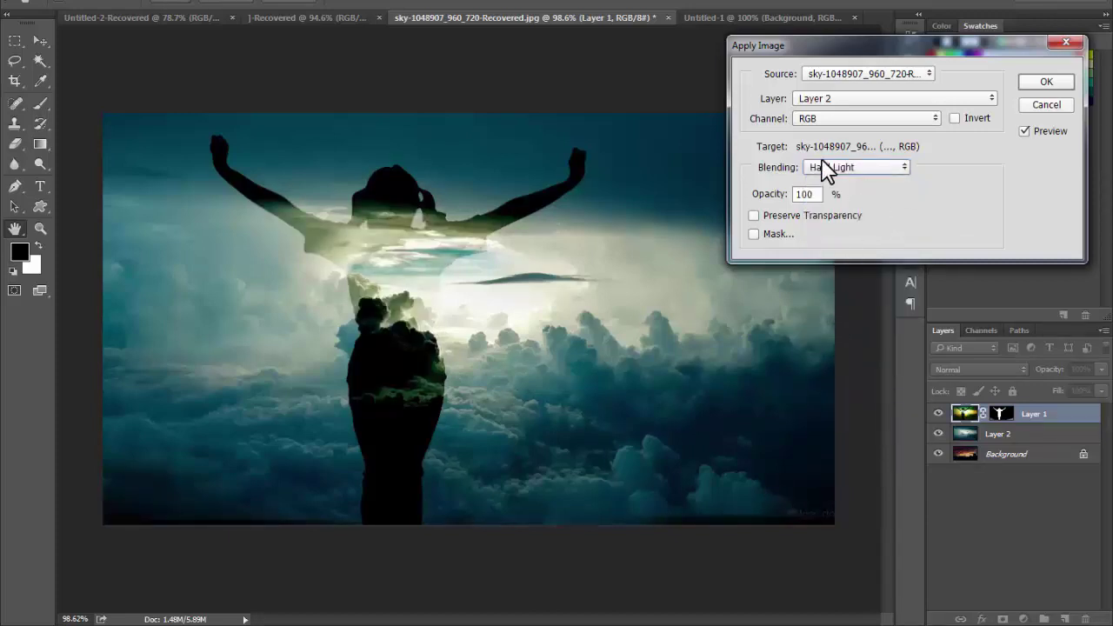
Apply it with channel RGB, Add blending, Scale 1.141 and Offset 110.
{"action": "left_click", "coordinate": [825, 120]}
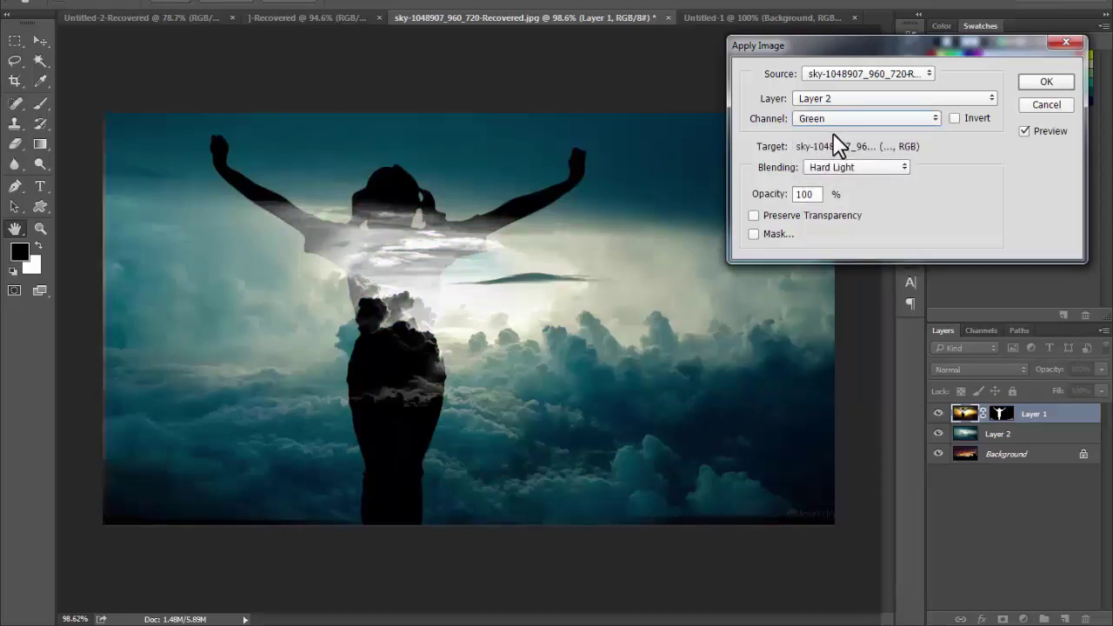
{"action": "key", "text": "Down"}
{"action": "key", "text": "Up"}
{"action": "key", "text": "Up"}
{"action": "key", "text": "Up"}
{"action": "left_click", "coordinate": [856, 167]}
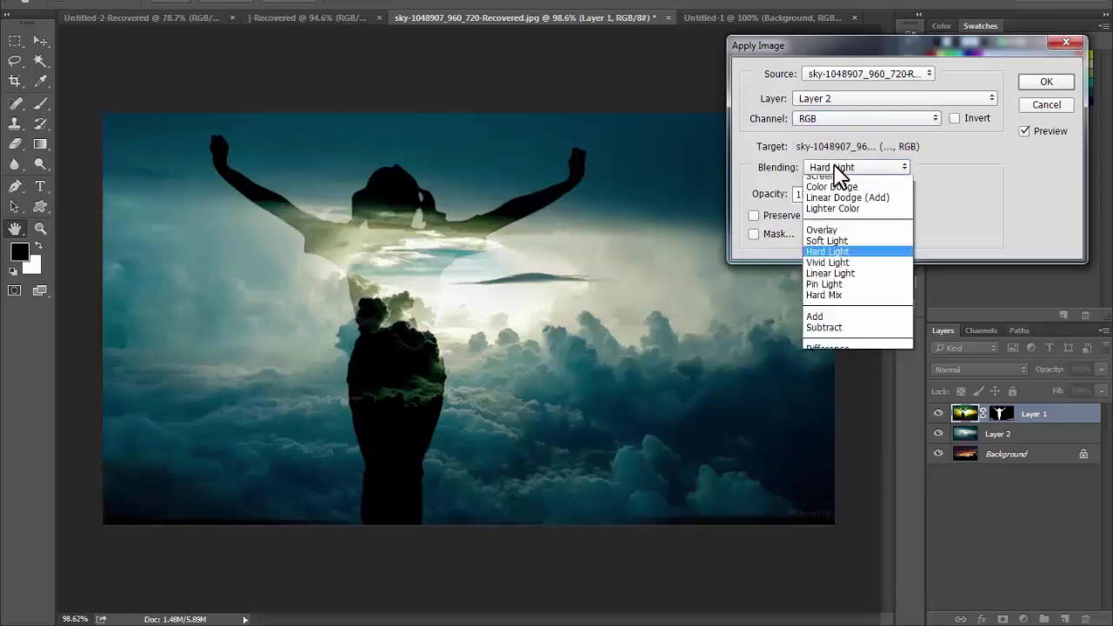
{"action": "left_click", "coordinate": [823, 421]}
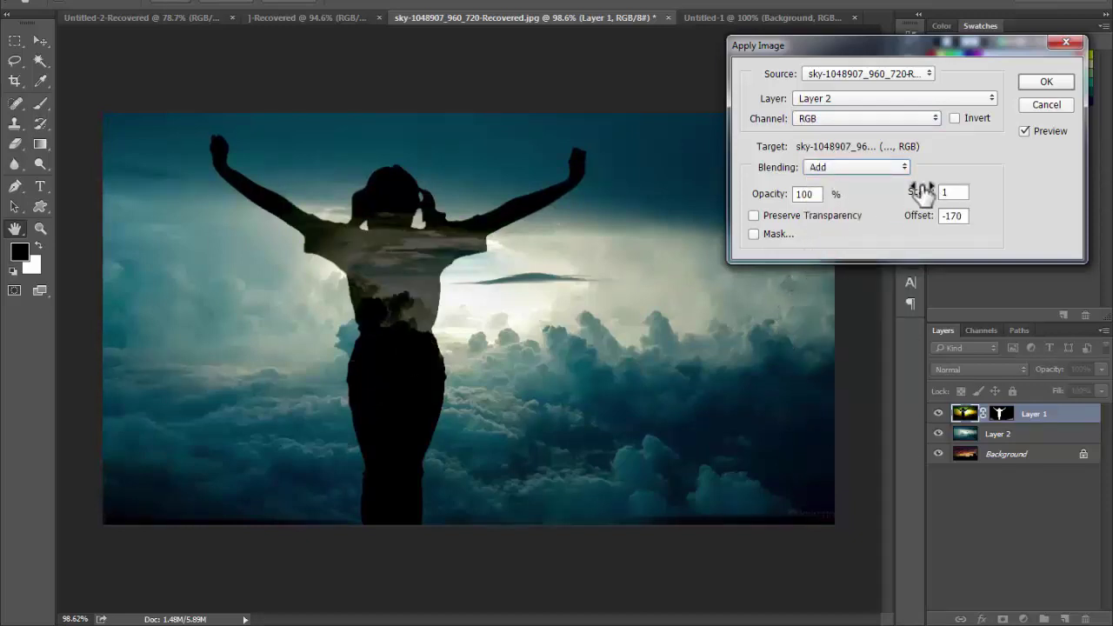
{"action": "left_click_drag", "start_coordinate": [920, 191], "coordinate": [1027, 182]}
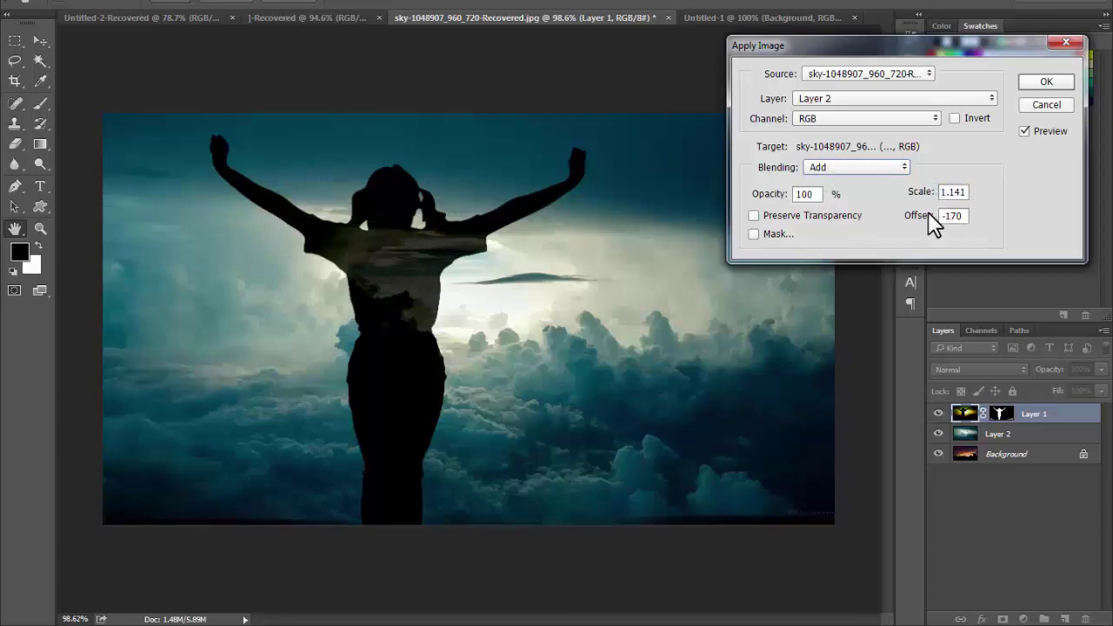
{"action": "left_click_drag", "start_coordinate": [928, 215], "coordinate": [994, 209]}
{"action": "mouse_move", "coordinate": [918, 217]}
{"action": "left_mouse_down"}
{"action": "mouse_move", "coordinate": [867, 232]}
{"action": "mouse_move", "coordinate": [945, 218]}
{"action": "left_mouse_up"}
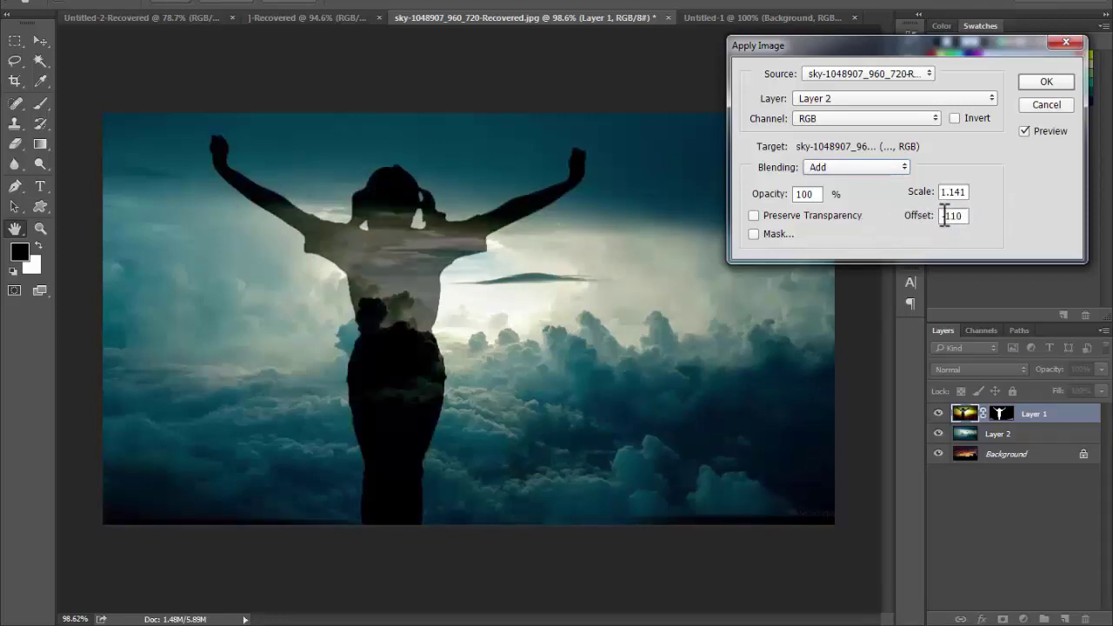
{"action": "left_click", "coordinate": [1044, 83]}
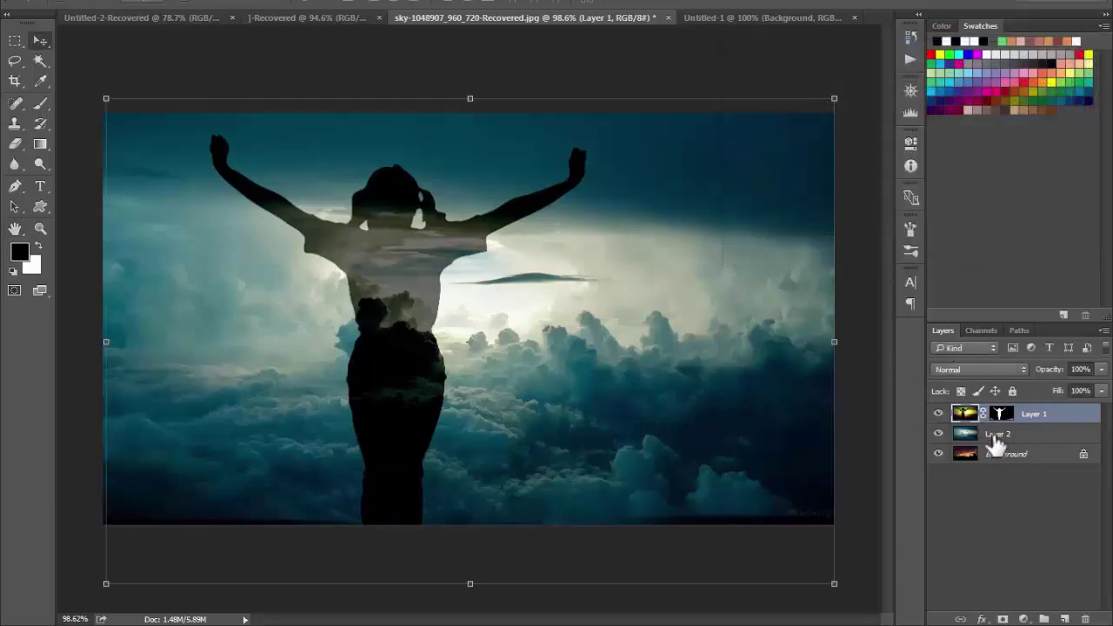
Compare the sunset by toggling Layer 2, then select Background and hide Layers 1 and 2.
{"action": "left_click", "coordinate": [938, 414]}
{"action": "left_click", "coordinate": [938, 414]}
{"action": "left_click", "coordinate": [938, 434]}
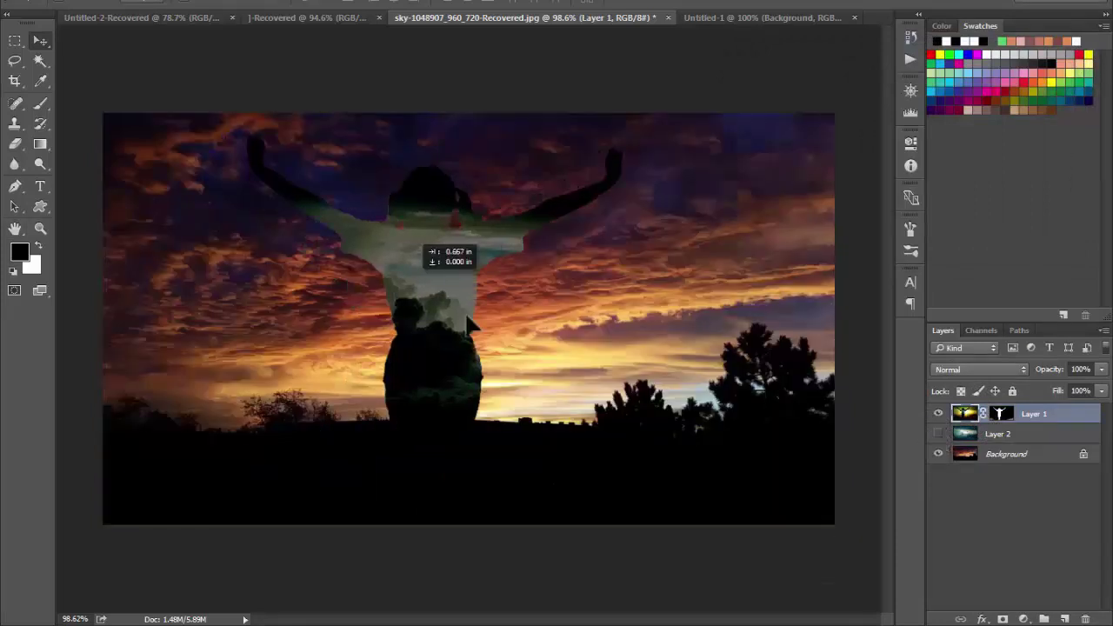
{"action": "left_click_drag", "start_coordinate": [322, 270], "coordinate": [422, 241]}
{"action": "key", "text": "ctrl+z"}
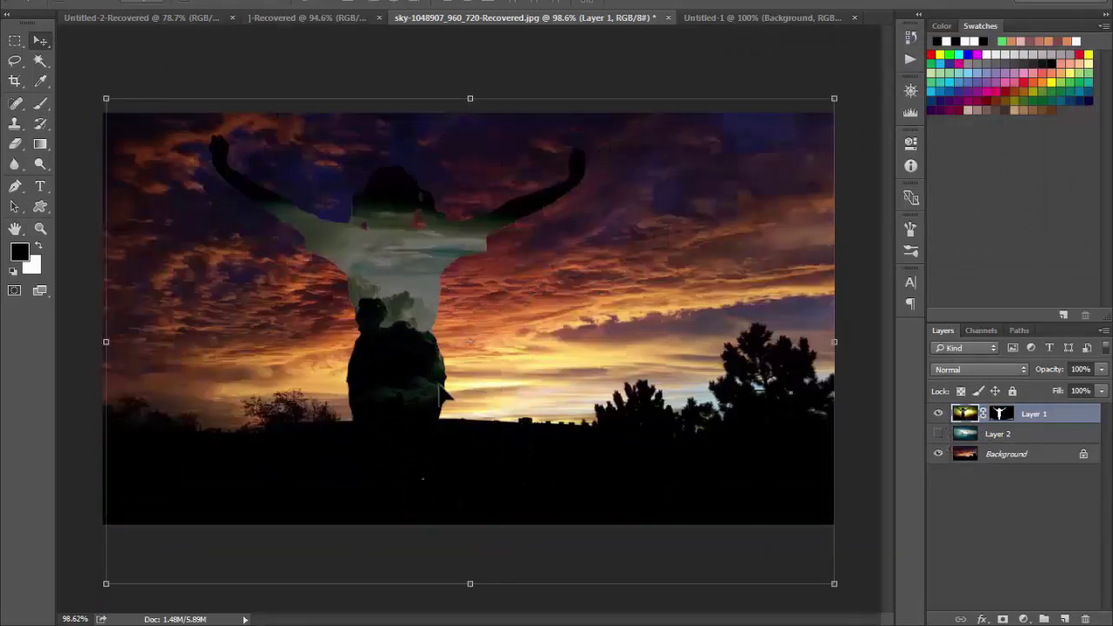
{"action": "left_click", "coordinate": [939, 434]}
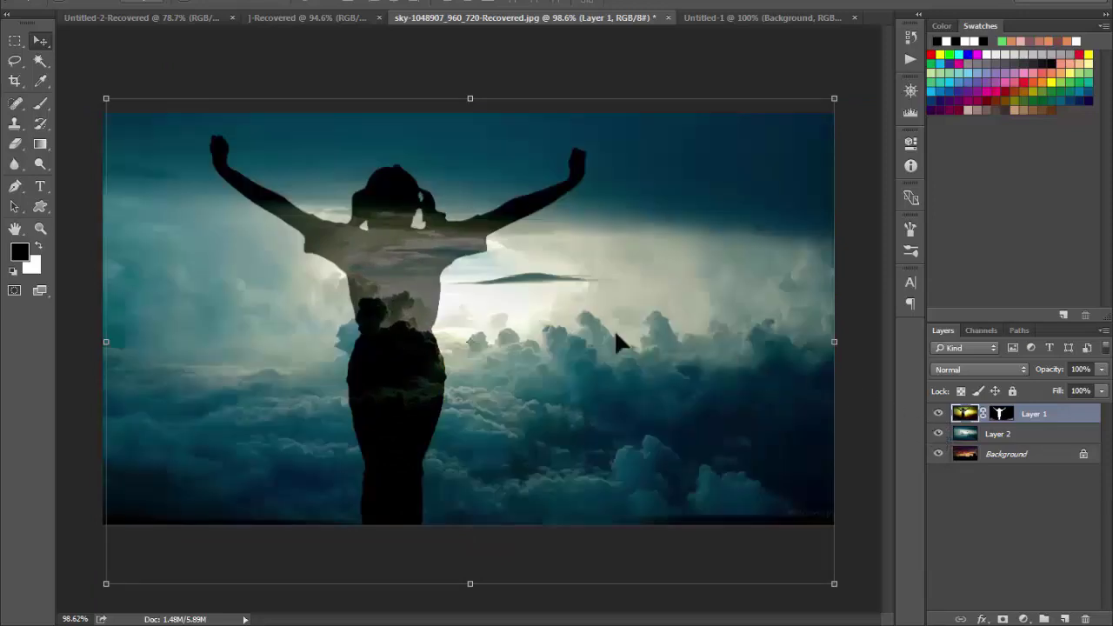
{"action": "left_click", "coordinate": [1000, 435]}
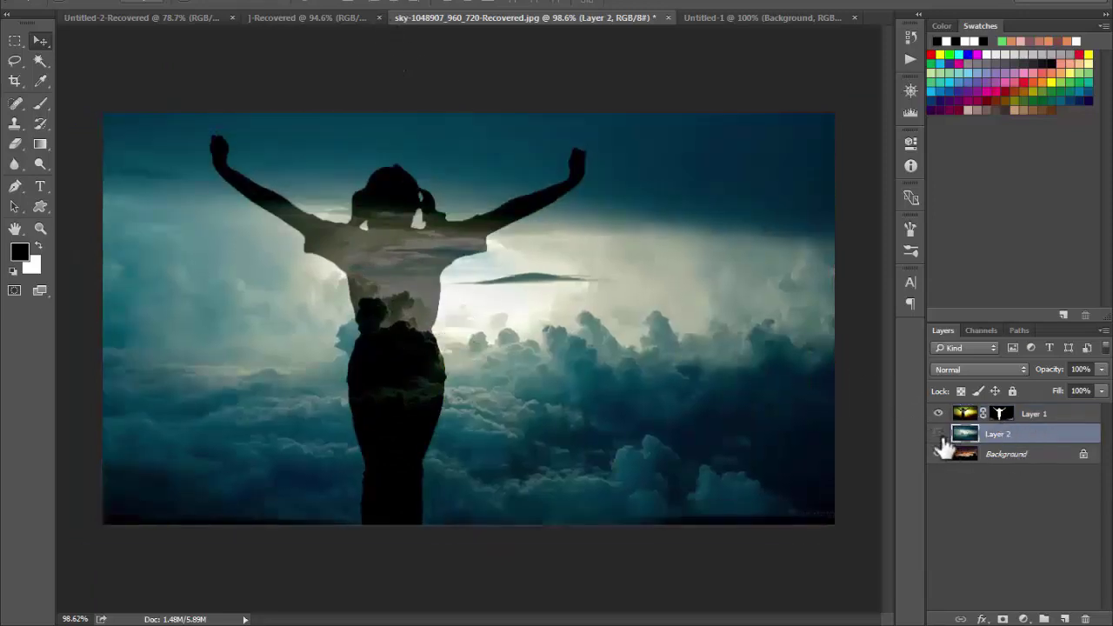
{"action": "left_click", "coordinate": [939, 435]}
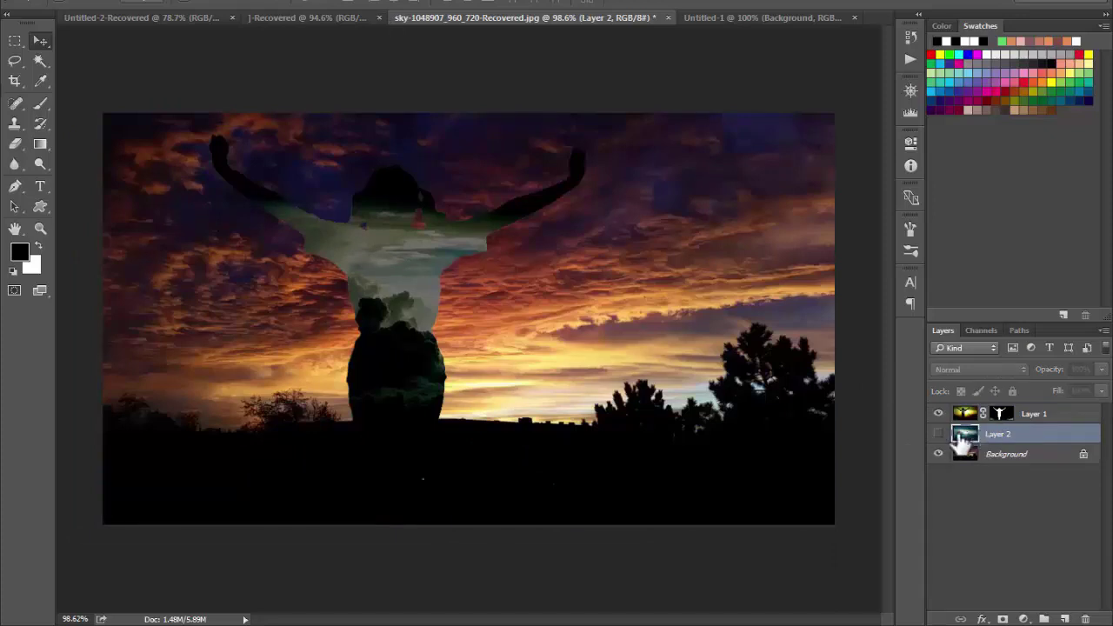
{"action": "left_click", "coordinate": [939, 435]}
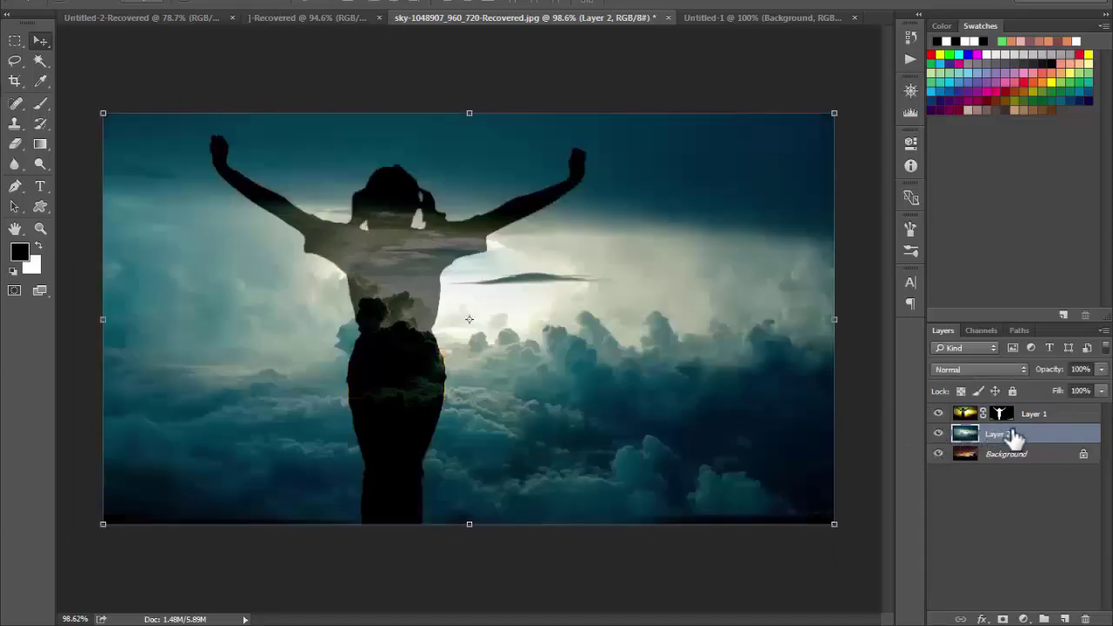
{"action": "left_click", "coordinate": [1004, 474]}
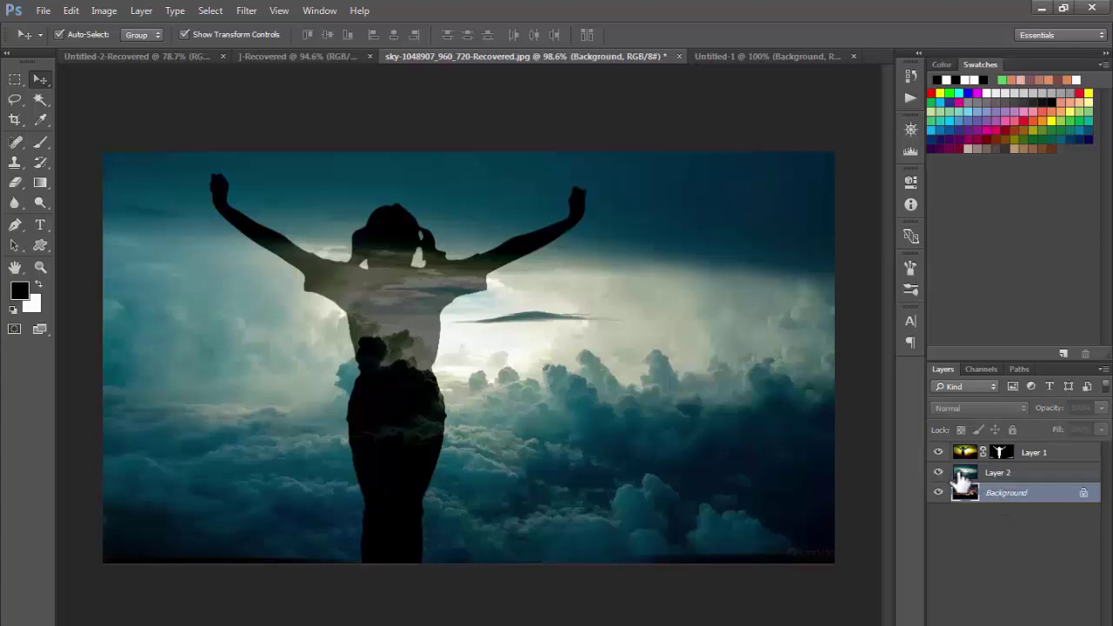
{"action": "left_click_drag", "start_coordinate": [938, 454], "coordinate": [938, 474]}
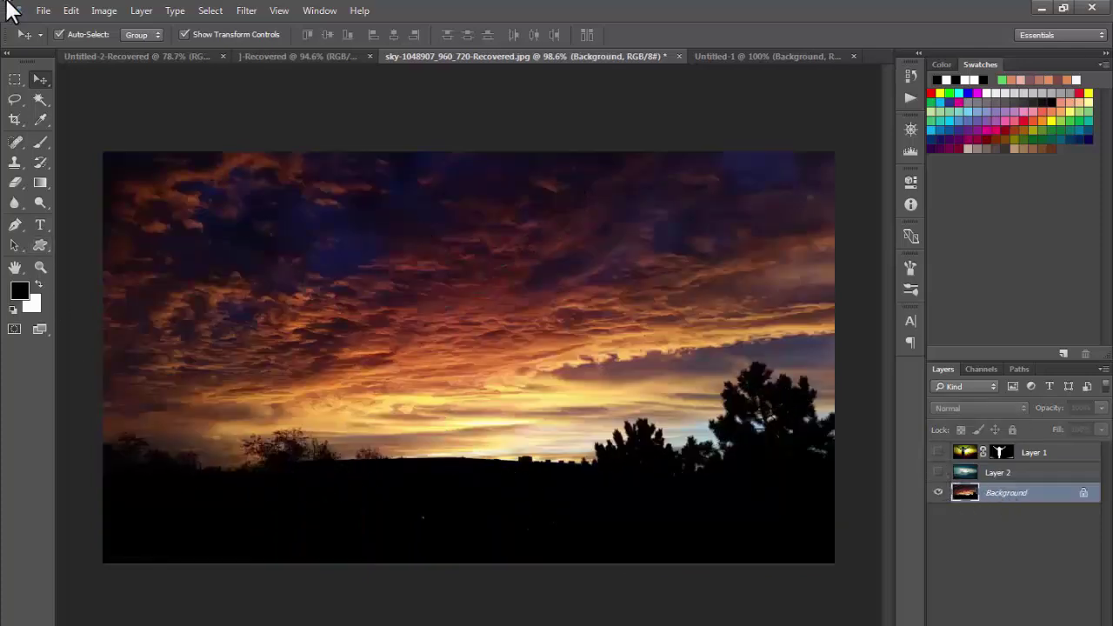
Set Calculations Source 1 to the Background layer's Blue channel.
{"action": "left_click", "coordinate": [103, 13]}
{"action": "left_click", "coordinate": [124, 246]}
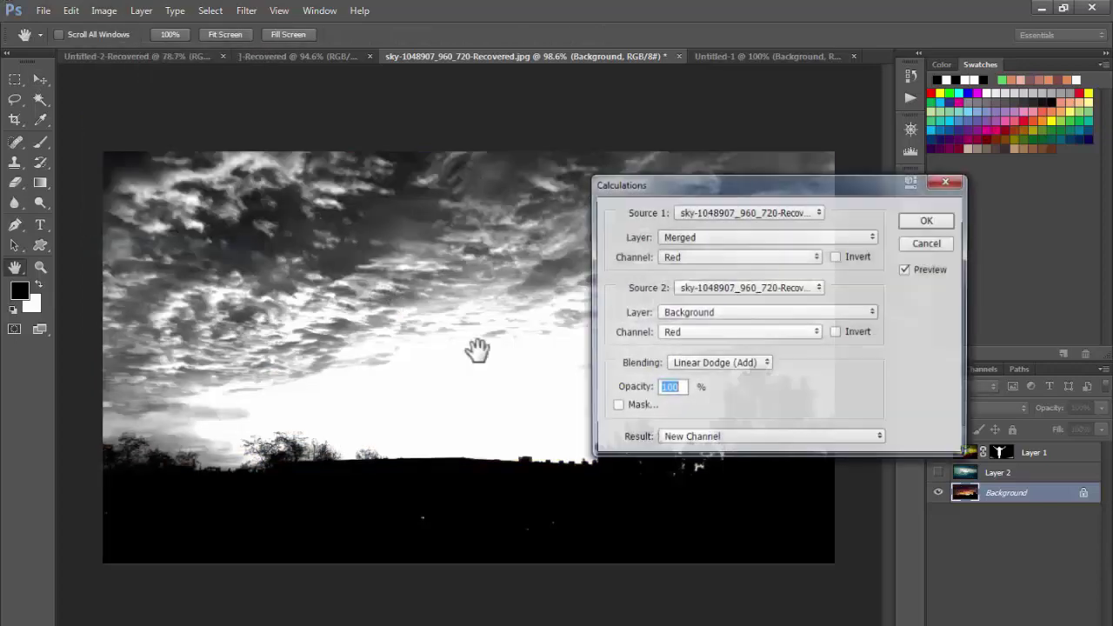
{"action": "left_click", "coordinate": [706, 332]}
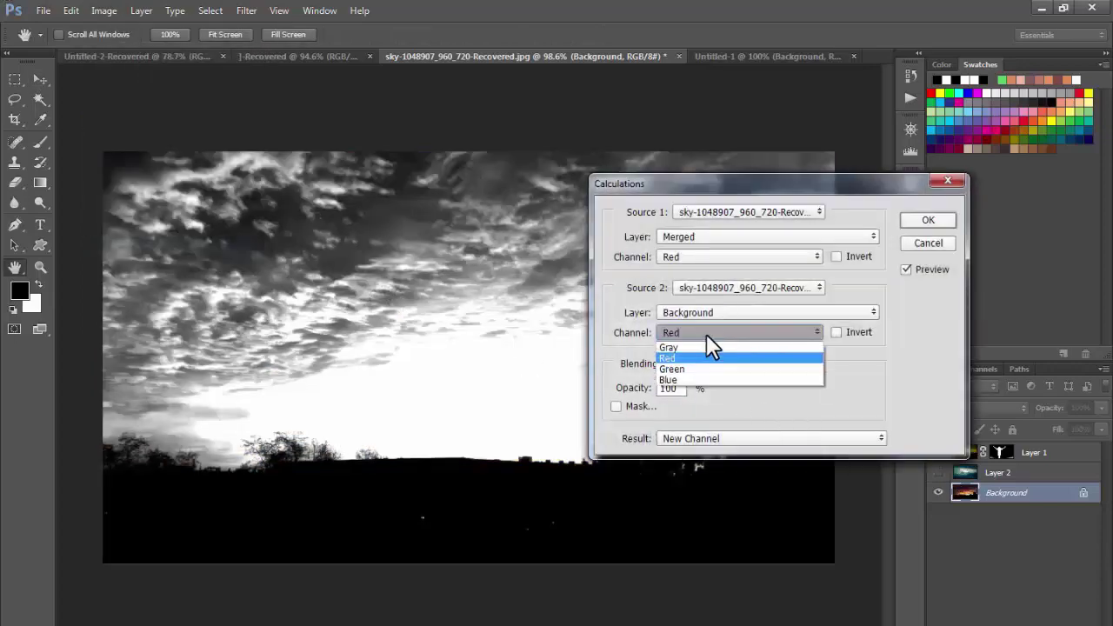
{"action": "left_click", "coordinate": [703, 315]}
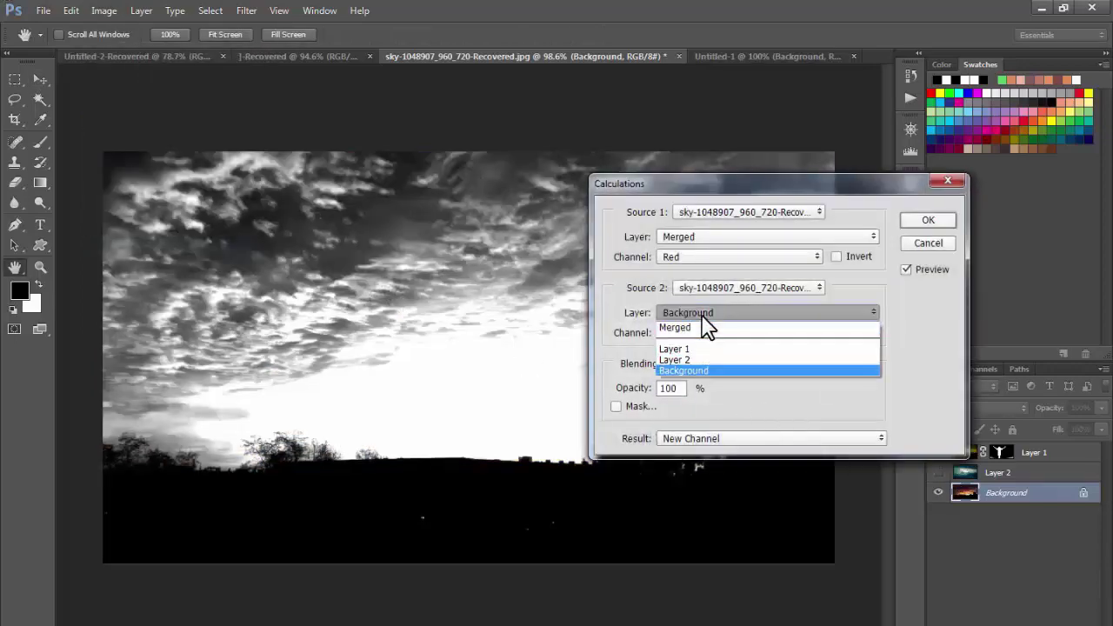
{"action": "left_click", "coordinate": [691, 238]}
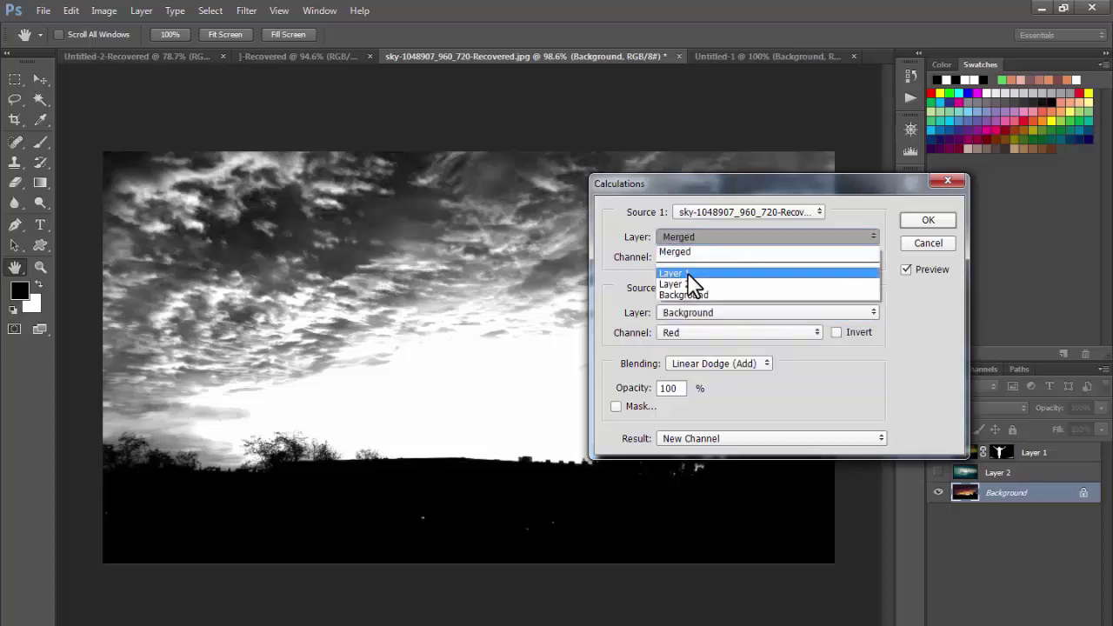
{"action": "left_click", "coordinate": [687, 313]}
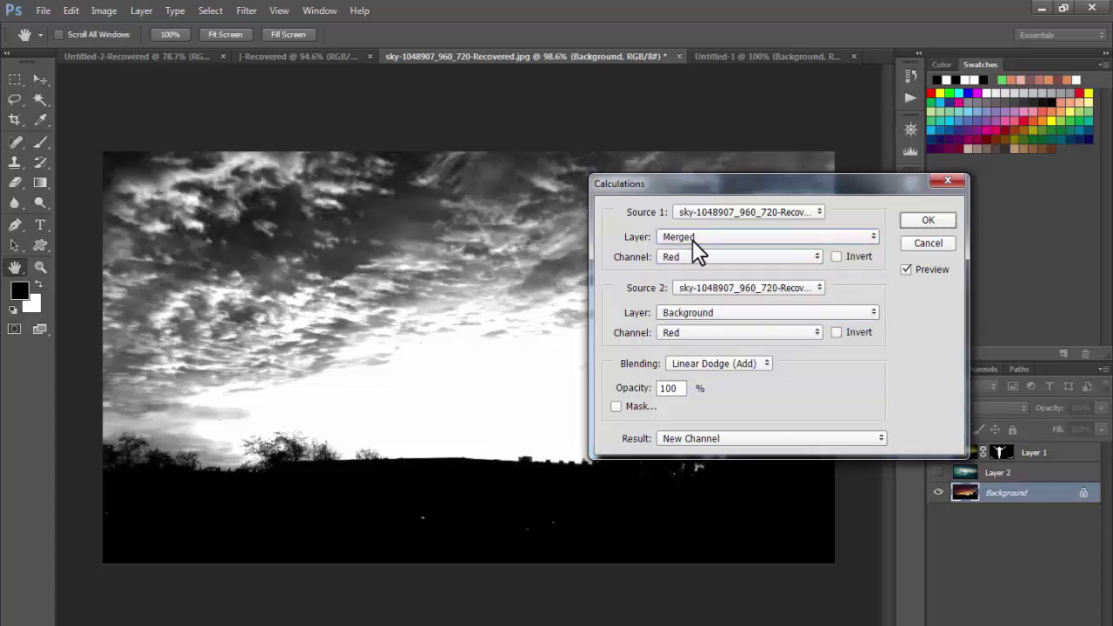
{"action": "left_click", "coordinate": [693, 241]}
{"action": "left_click", "coordinate": [691, 293]}
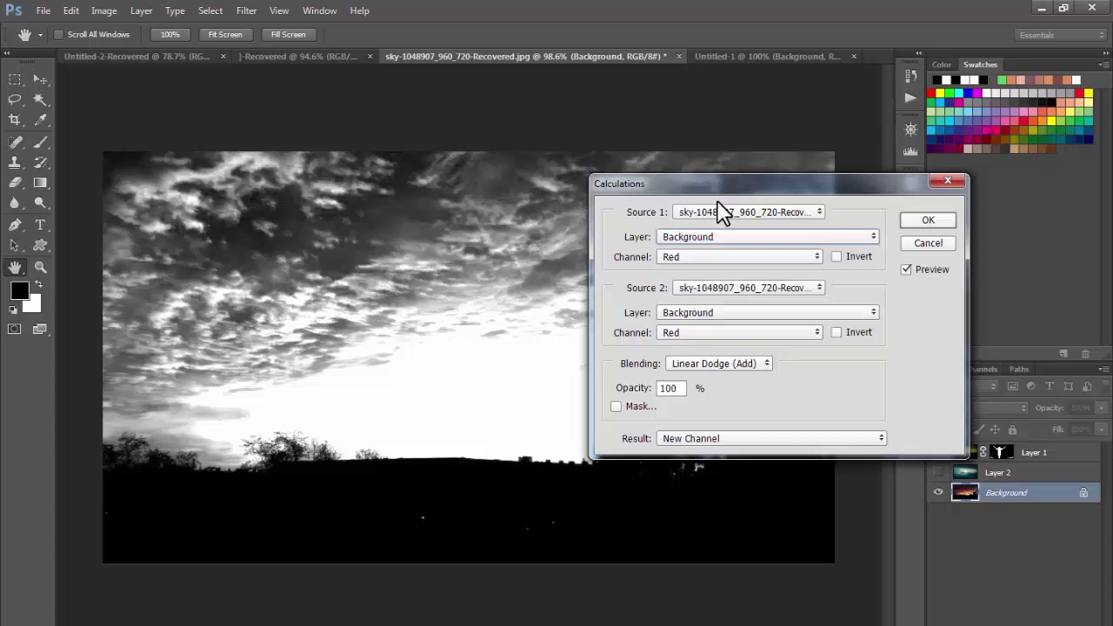
{"action": "mouse_move", "coordinate": [739, 183]}
{"action": "left_mouse_down"}
{"action": "mouse_move", "coordinate": [782, 171]}
{"action": "mouse_move", "coordinate": [809, 146]}
{"action": "left_mouse_up"}
{"action": "left_click", "coordinate": [772, 219]}
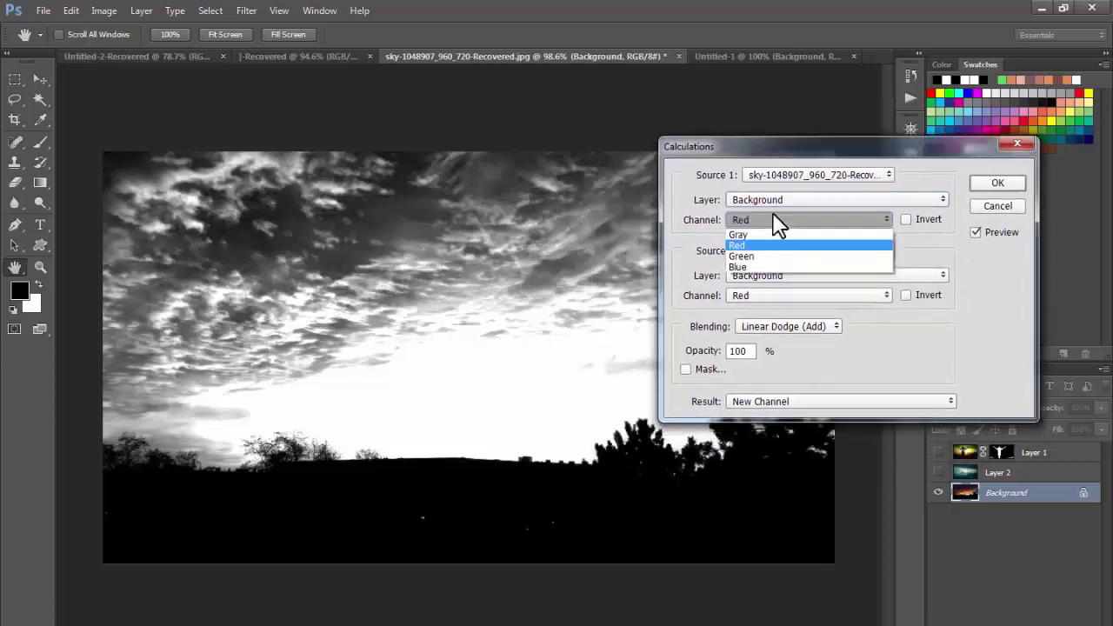
{"action": "left_click", "coordinate": [750, 263]}
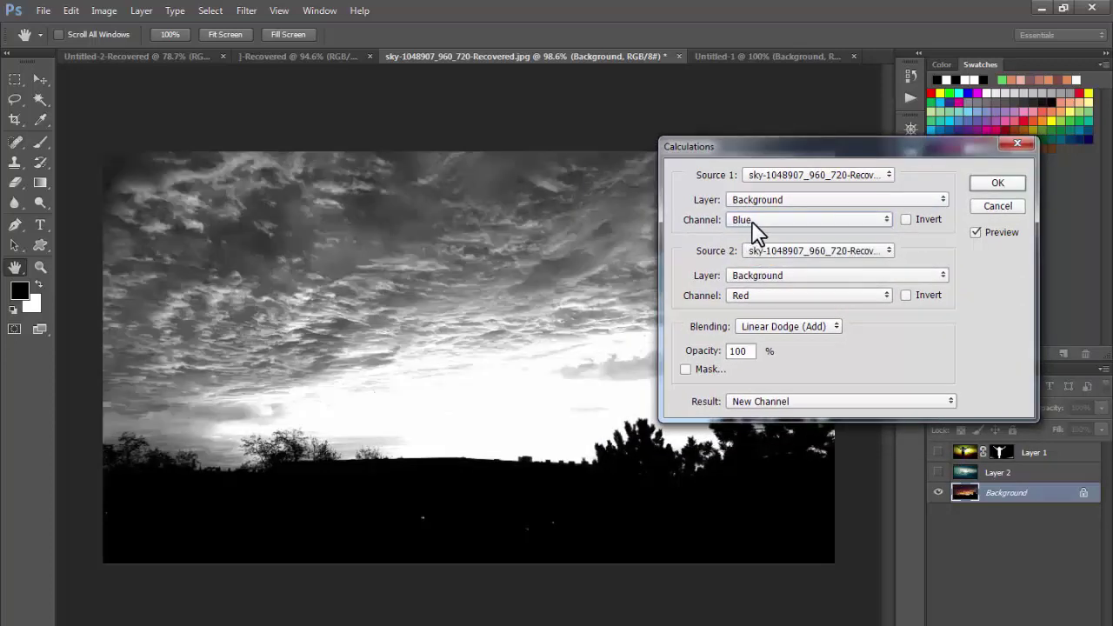
{"action": "mouse_move", "coordinate": [758, 156]}
{"action": "left_mouse_down"}
{"action": "mouse_move", "coordinate": [803, 84]}
{"action": "mouse_move", "coordinate": [779, 83]}
{"action": "left_mouse_up"}
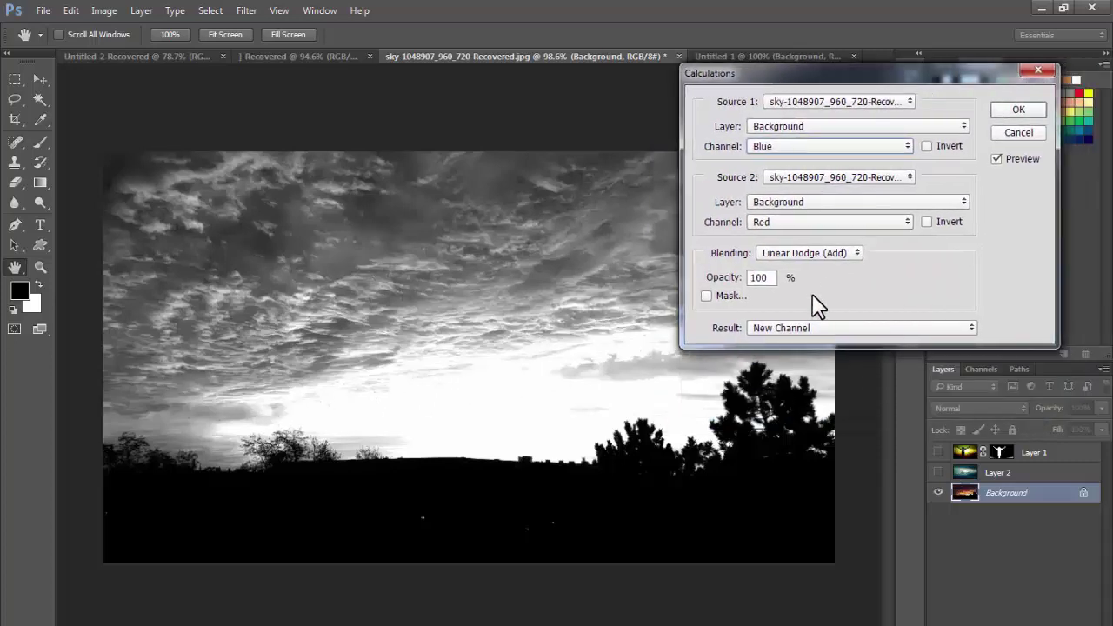
Keep Source 2 on Red, choose Screen blending and output a new Alpha 1 channel.
{"action": "left_click", "coordinate": [800, 223]}
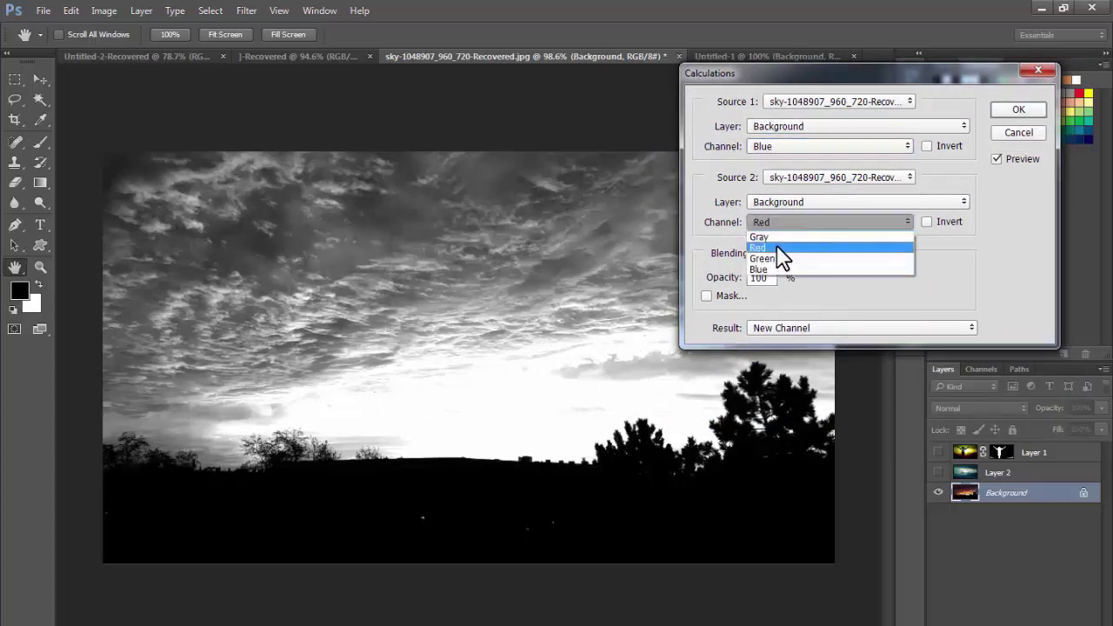
{"action": "left_click", "coordinate": [780, 251]}
{"action": "left_click", "coordinate": [808, 253]}
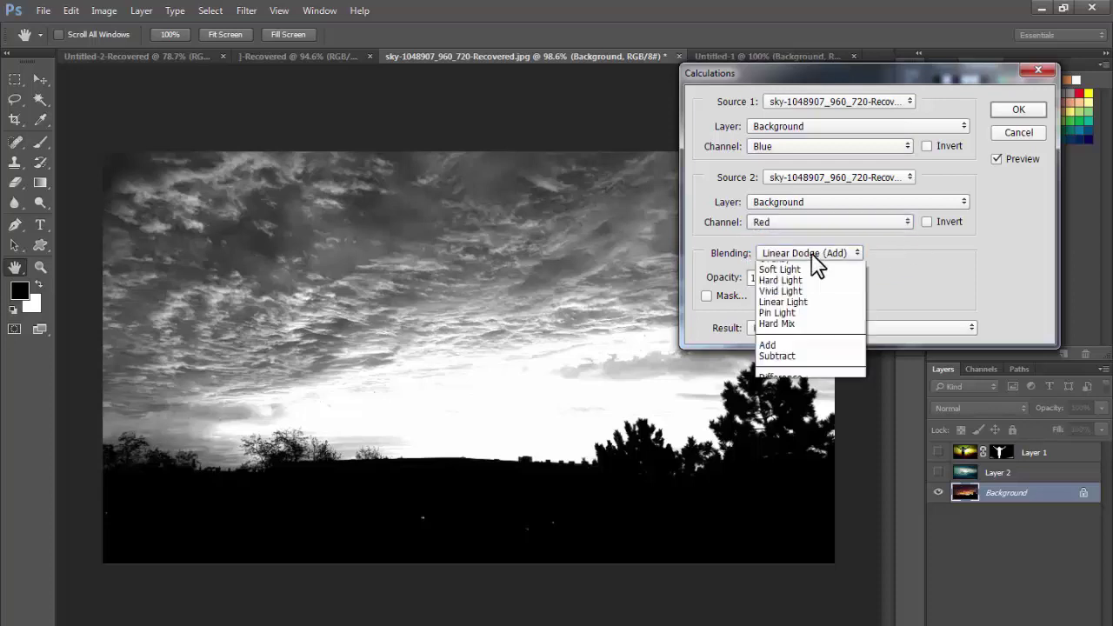
{"action": "left_click", "coordinate": [766, 485]}
{"action": "left_click", "coordinate": [809, 253]}
{"action": "left_click", "coordinate": [783, 275]}
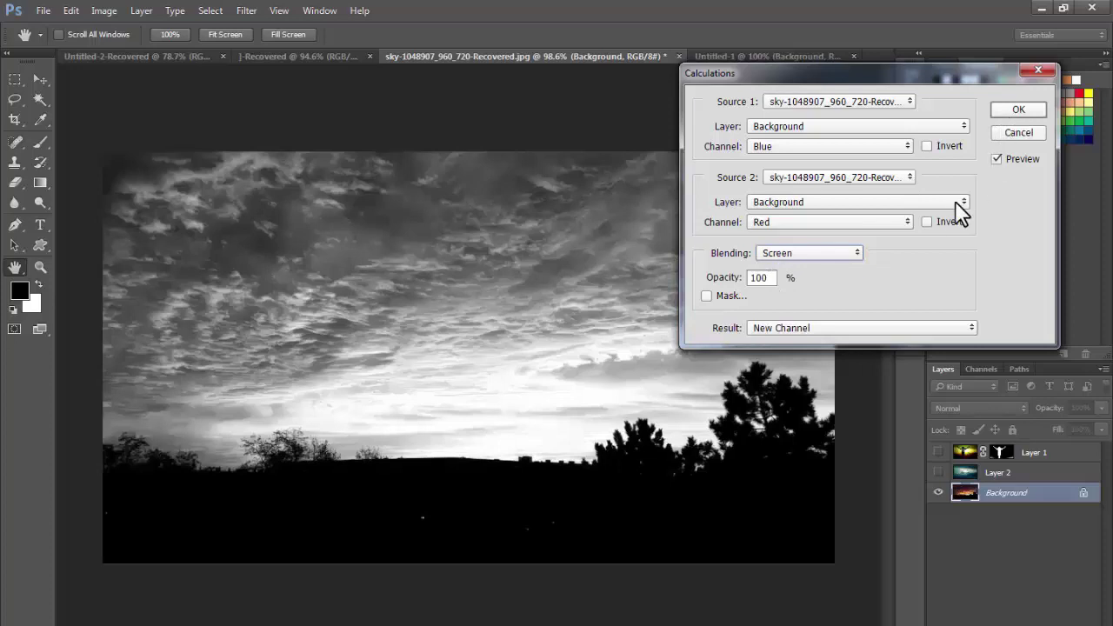
{"action": "left_click", "coordinate": [1013, 110]}
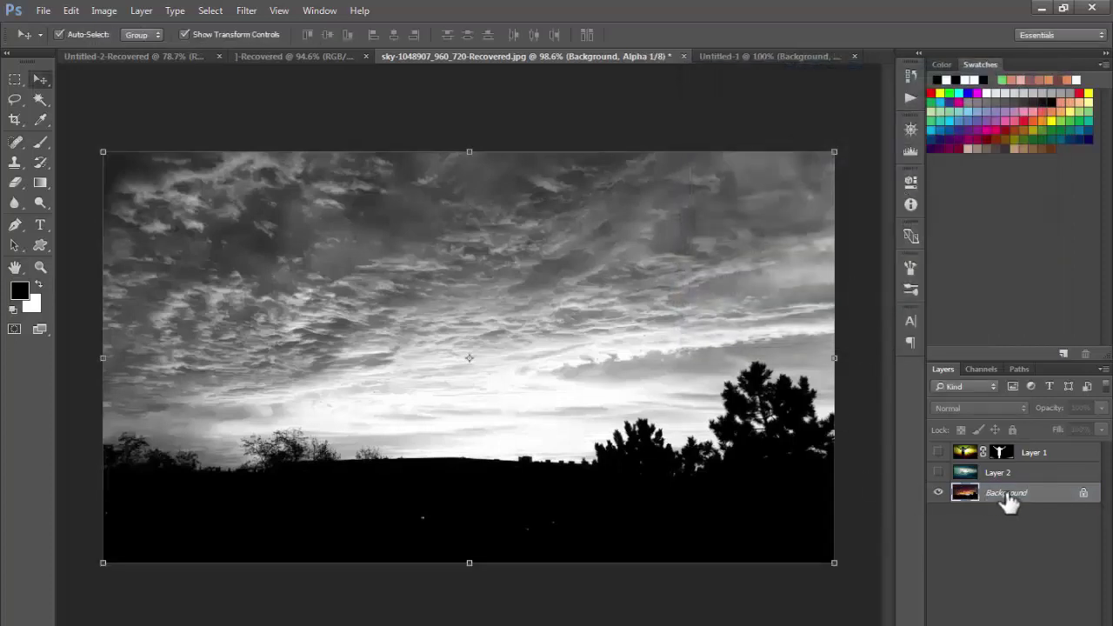
Mask the Background with inverted Alpha 1 and paint out the upper sky, leaving the tree line.
{"action": "left_click", "coordinate": [984, 370]}
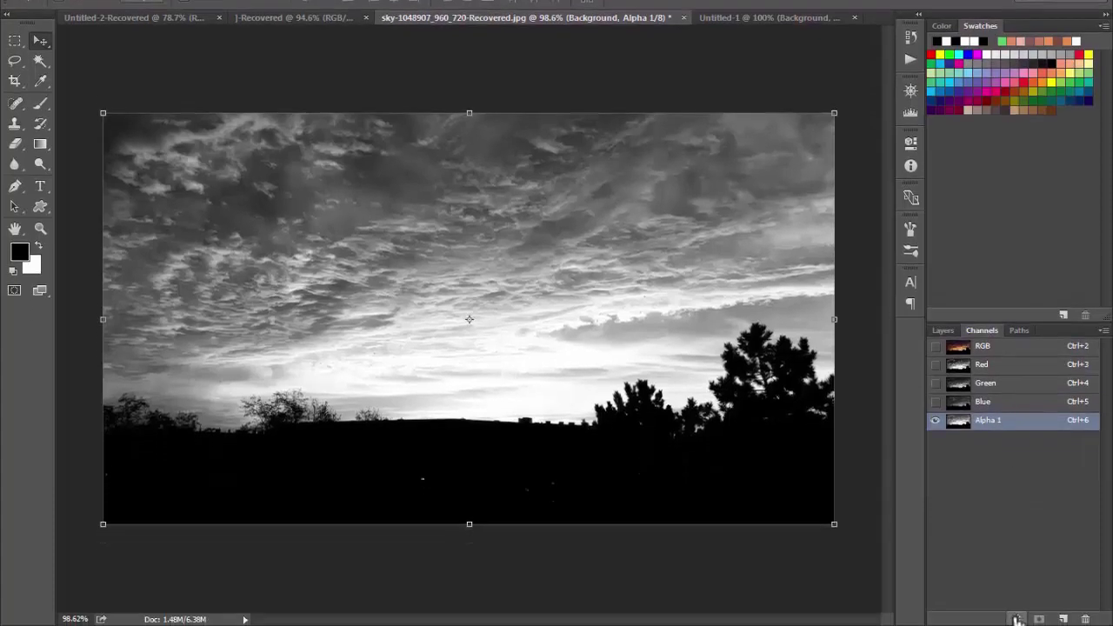
{"action": "left_click", "coordinate": [1016, 619]}
{"action": "left_click", "coordinate": [942, 330]}
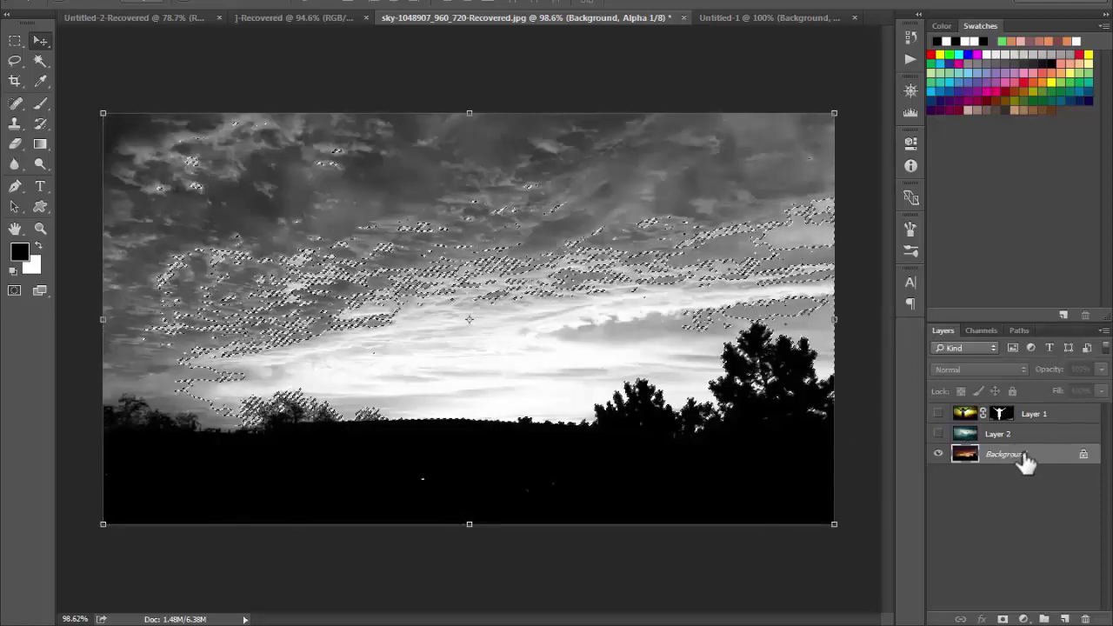
{"action": "left_click", "coordinate": [1021, 459]}
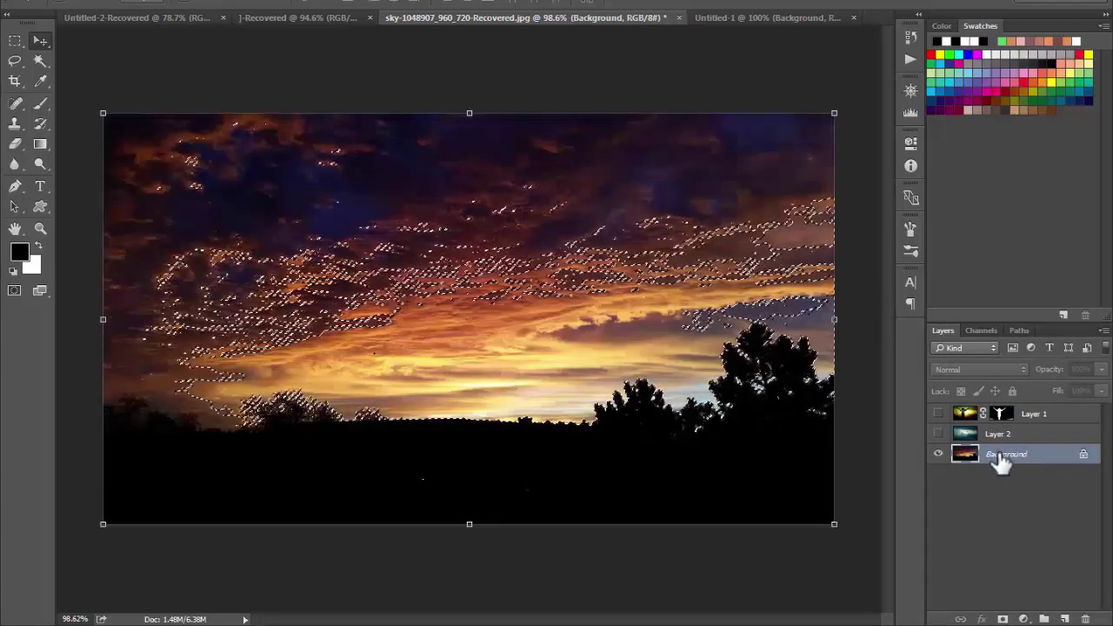
{"action": "left_click", "coordinate": [1002, 619]}
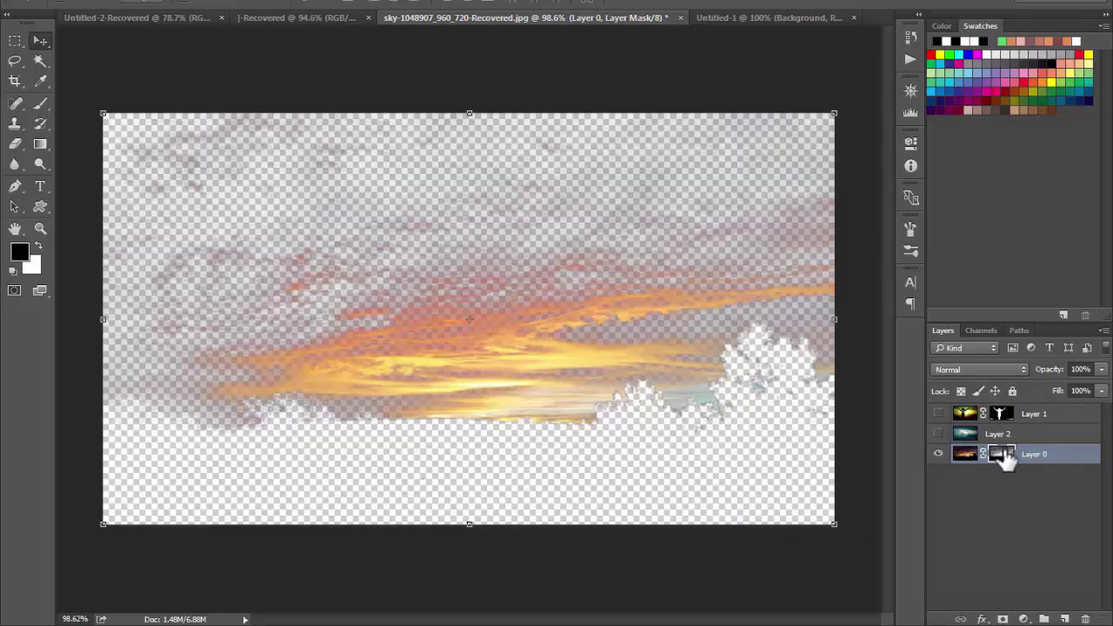
{"action": "key", "text": "ctrl+i"}
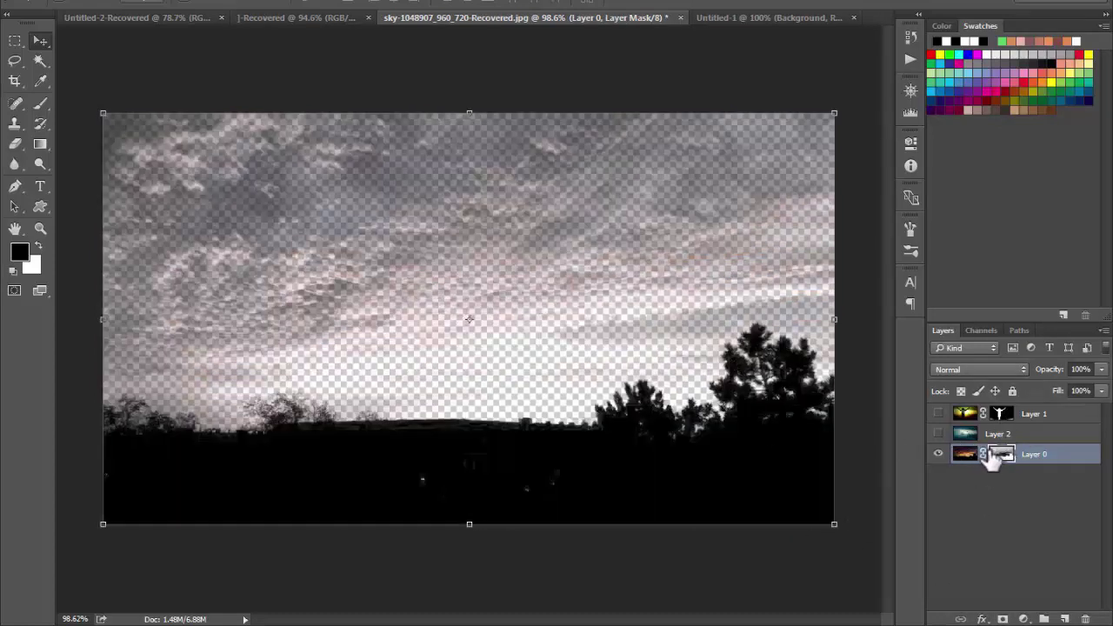
{"action": "key", "text": "b"}
{"action": "mouse_move", "coordinate": [261, 255]}
{"action": "left_mouse_down"}
{"action": "mouse_move", "coordinate": [374, 222]}
{"action": "mouse_move", "coordinate": [212, 122]}
{"action": "mouse_move", "coordinate": [410, 148]}
{"action": "mouse_move", "coordinate": [670, 281]}
{"action": "mouse_move", "coordinate": [199, 323]}
{"action": "left_mouse_up"}
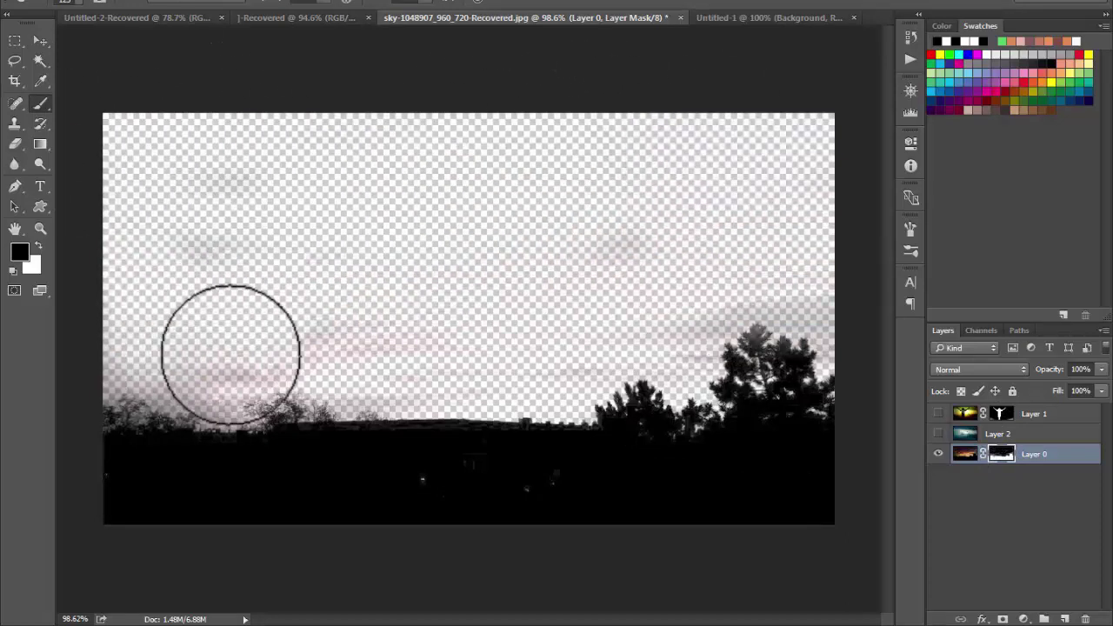
Move Layer 0 to the top, show the silhouette and cloud layers, and zoom to about 97%.
{"action": "left_click_drag", "start_coordinate": [1035, 453], "coordinate": [1051, 390]}
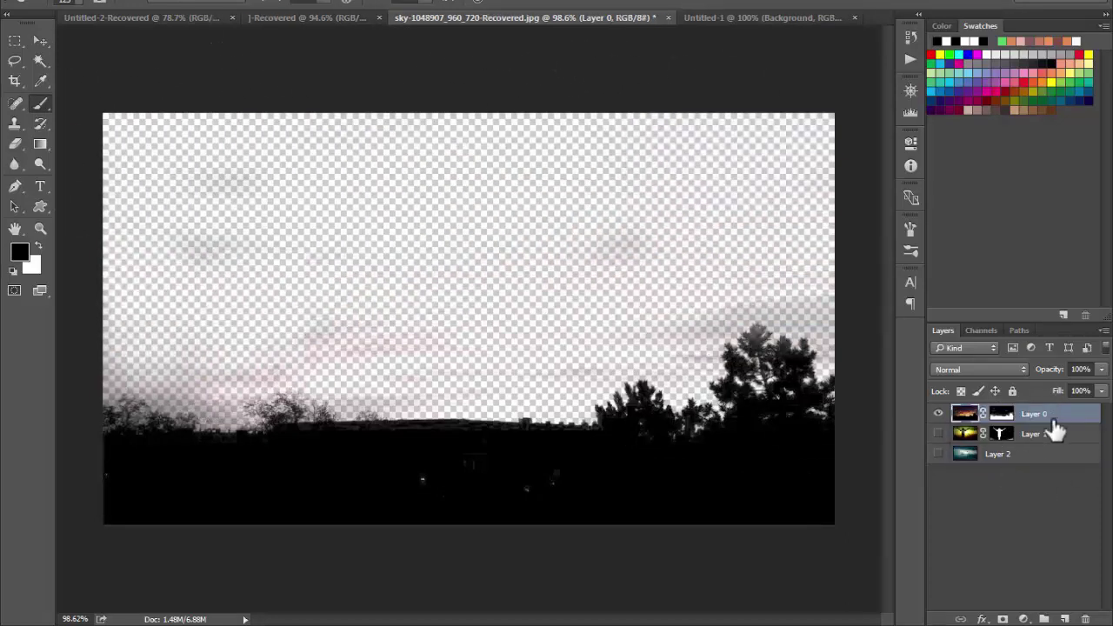
{"action": "left_click", "coordinate": [938, 433]}
{"action": "left_click", "coordinate": [938, 453]}
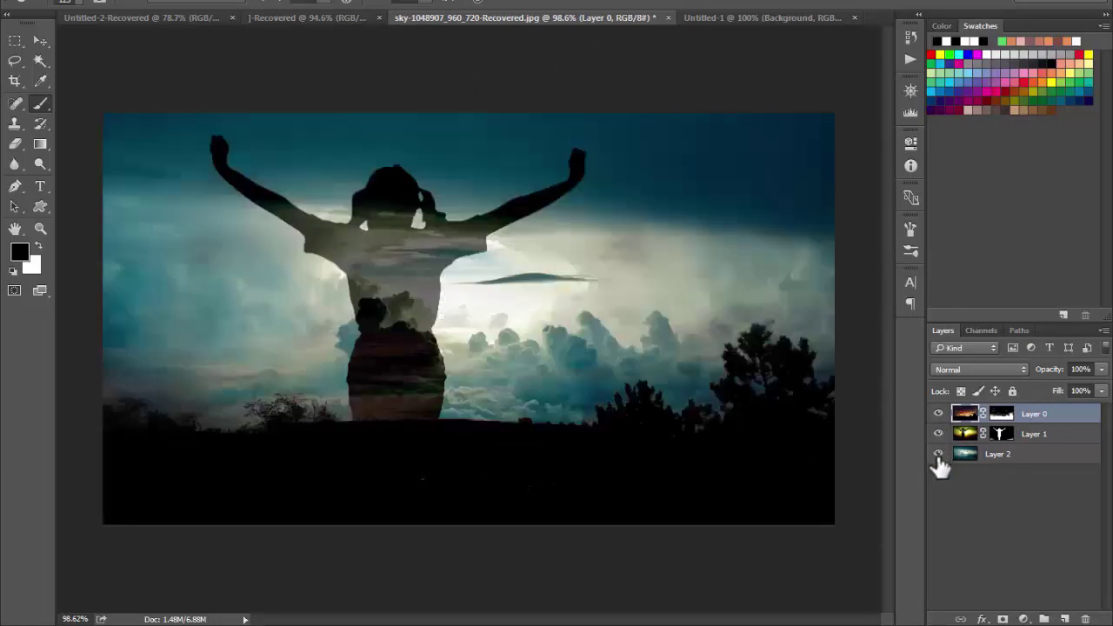
{"action": "key", "text": "v"}
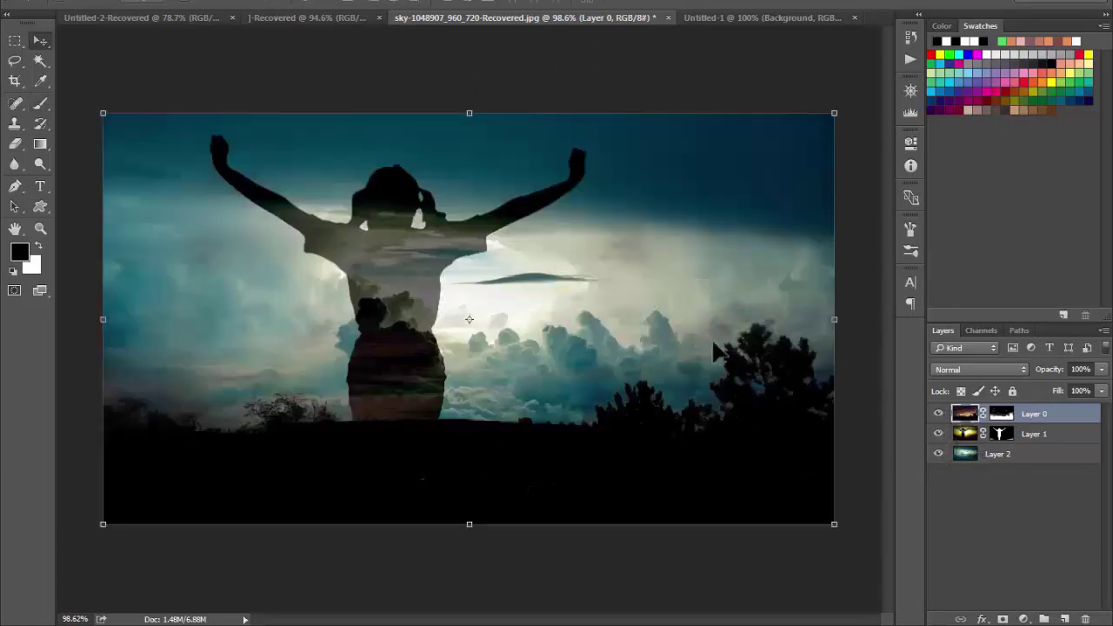
{"action": "left_click_drag", "start_coordinate": [670, 387], "coordinate": [569, 377]}
{"action": "left_click", "coordinate": [596, 572]}
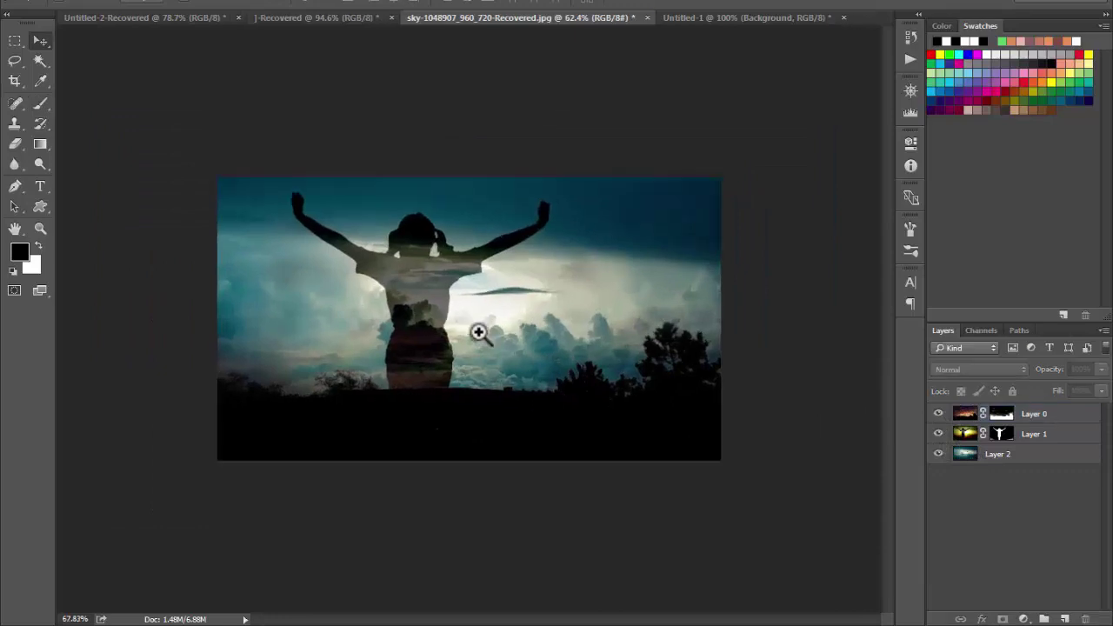
{"action": "mouse_move", "coordinate": [479, 330]}
{"action": "left_mouse_down"}
{"action": "mouse_move", "coordinate": [498, 354]}
{"action": "mouse_move", "coordinate": [495, 378]}
{"action": "left_mouse_up"}
{"action": "key", "text": "v"}
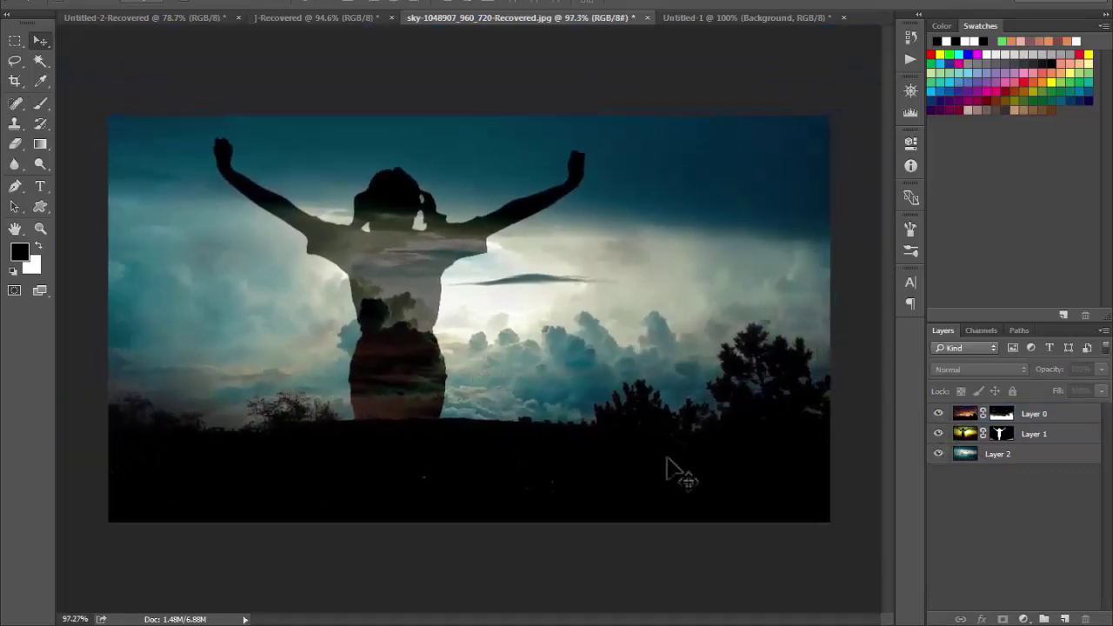
{"action": "left_click", "coordinate": [768, 452]}
Apply Levels to Layer 0's mask with black input raised to 126 and white at 255.
{"action": "left_click", "coordinate": [1004, 418]}
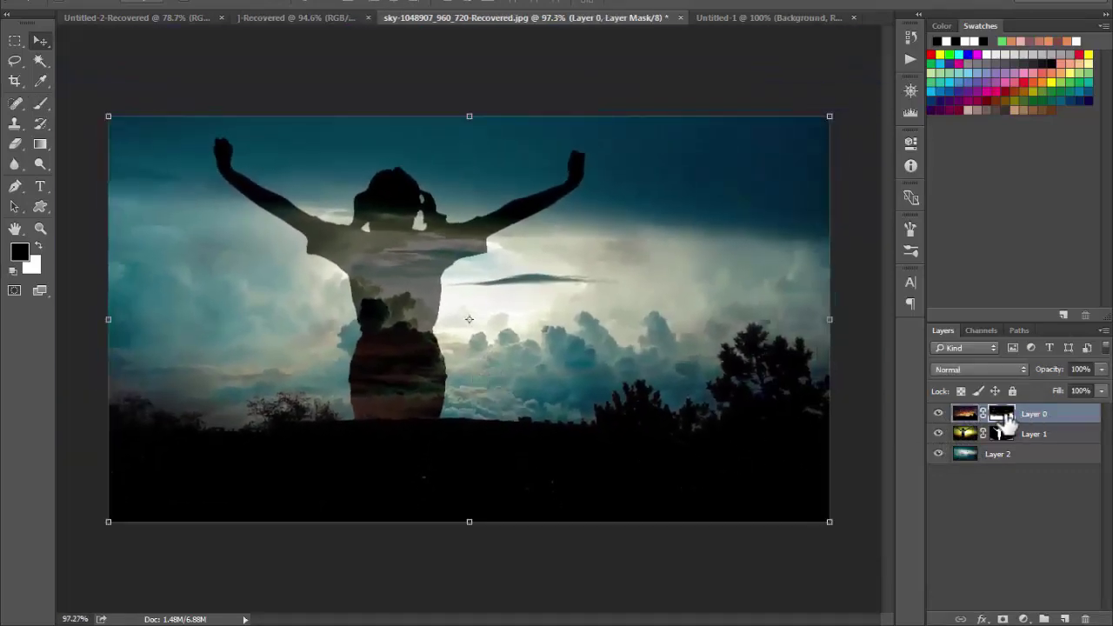
{"action": "key", "text": "ctrl+l"}
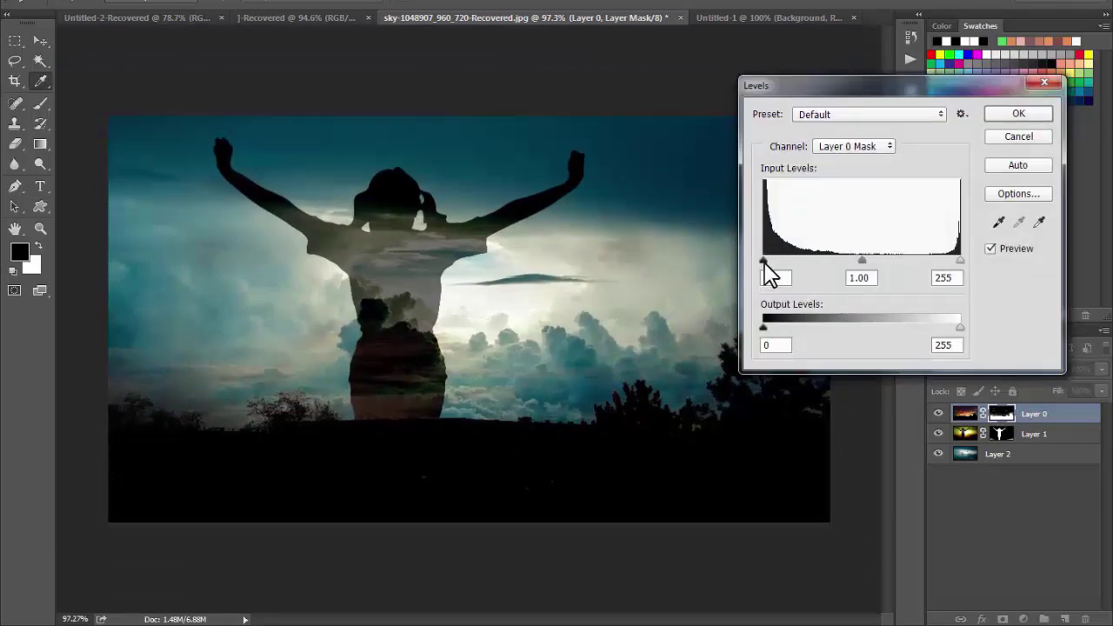
{"action": "mouse_move", "coordinate": [764, 262]}
{"action": "left_mouse_down"}
{"action": "mouse_move", "coordinate": [852, 262]}
{"action": "mouse_move", "coordinate": [790, 263]}
{"action": "left_mouse_up"}
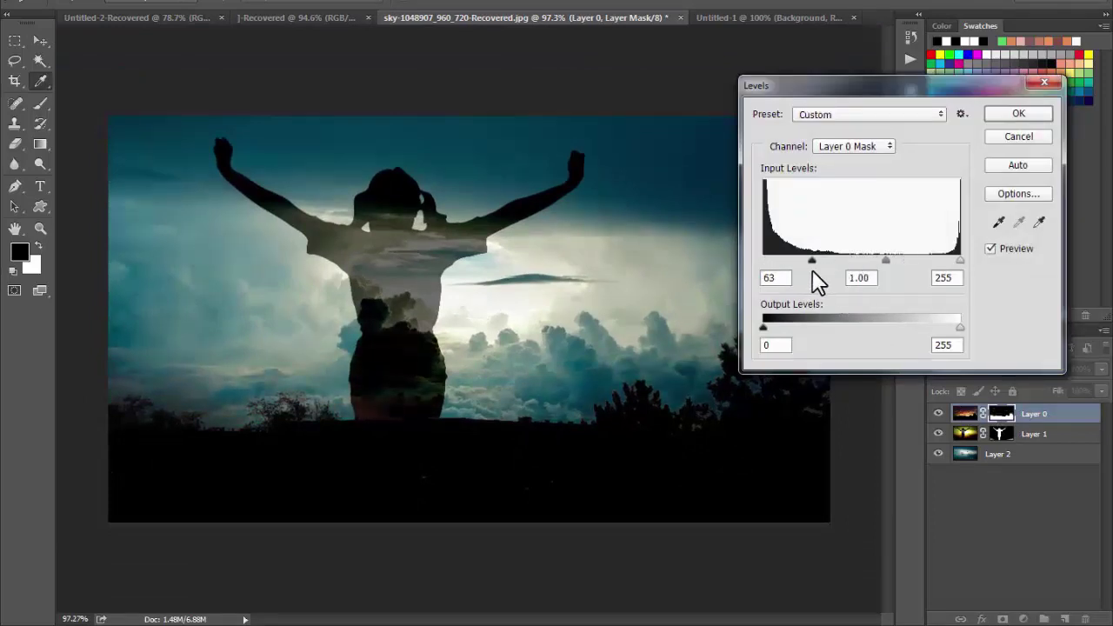
{"action": "mouse_move", "coordinate": [960, 263]}
{"action": "left_mouse_down"}
{"action": "mouse_move", "coordinate": [901, 264]}
{"action": "mouse_move", "coordinate": [932, 259]}
{"action": "left_mouse_up"}
{"action": "left_click", "coordinate": [948, 278]}
{"action": "type", "text": "255"}
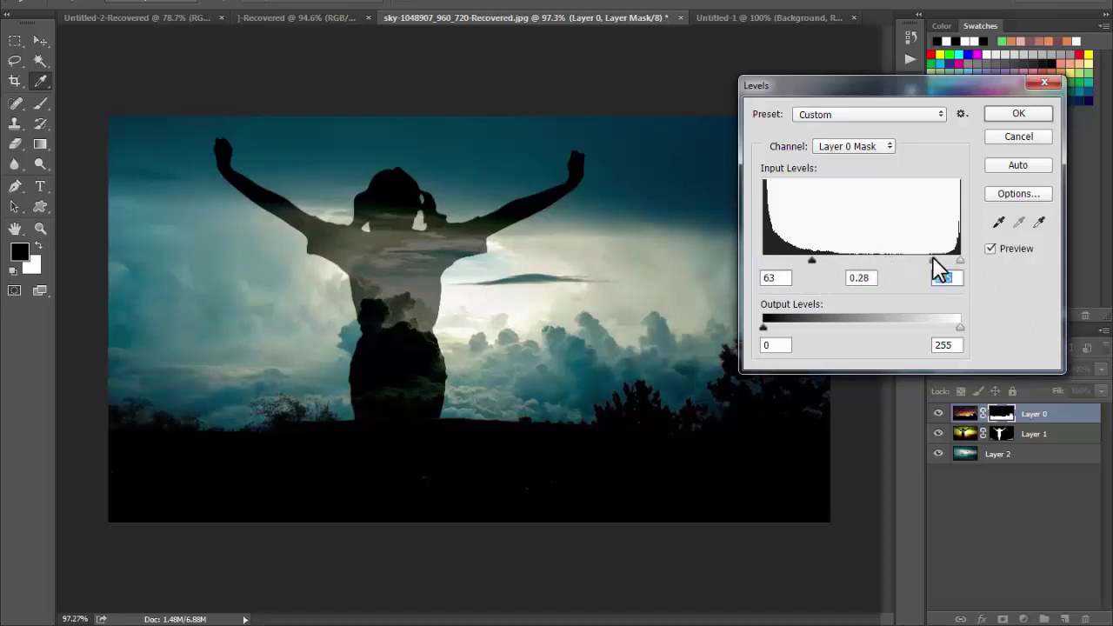
{"action": "left_click_drag", "start_coordinate": [815, 262], "coordinate": [857, 263]}
{"action": "key", "text": "Return"}
{"action": "key", "text": "v"}
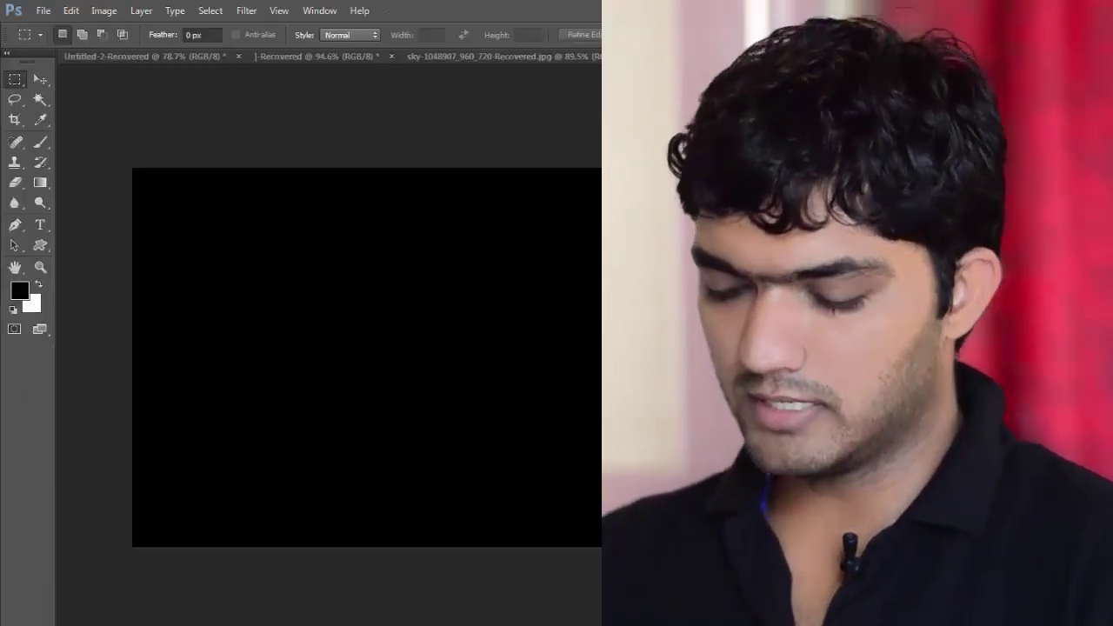
Colorize the fill via Hue/Saturation with Saturation 88 and Lightness -44.
{"action": "key", "text": "i"}
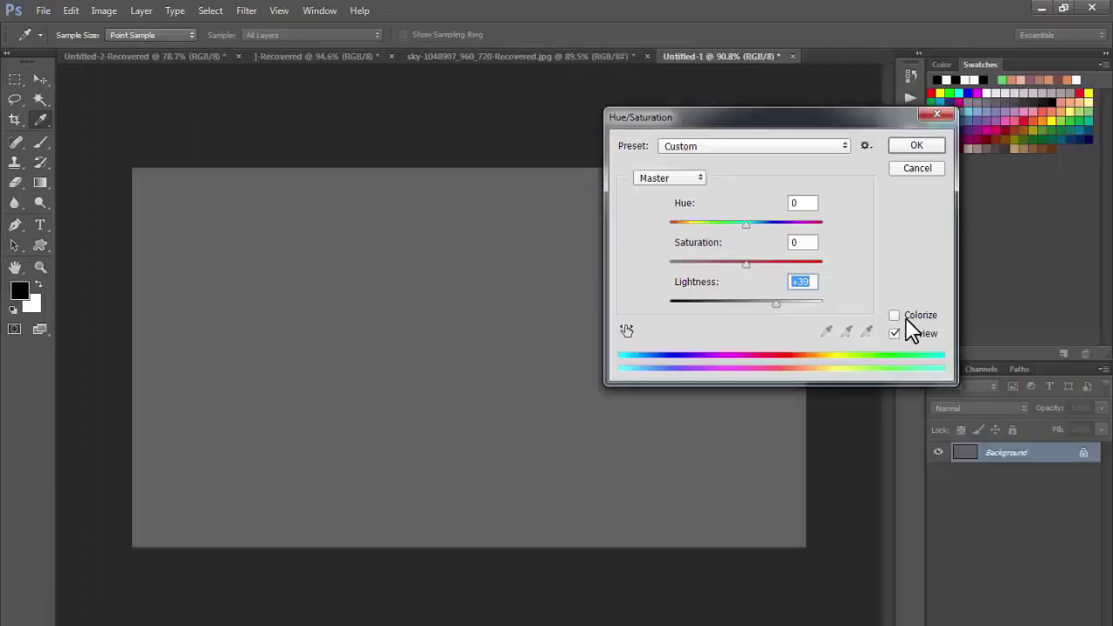
{"action": "left_click", "coordinate": [895, 315]}
{"action": "mouse_move", "coordinate": [745, 301]}
{"action": "left_mouse_down"}
{"action": "mouse_move", "coordinate": [795, 305]}
{"action": "mouse_move", "coordinate": [712, 304]}
{"action": "left_mouse_up"}
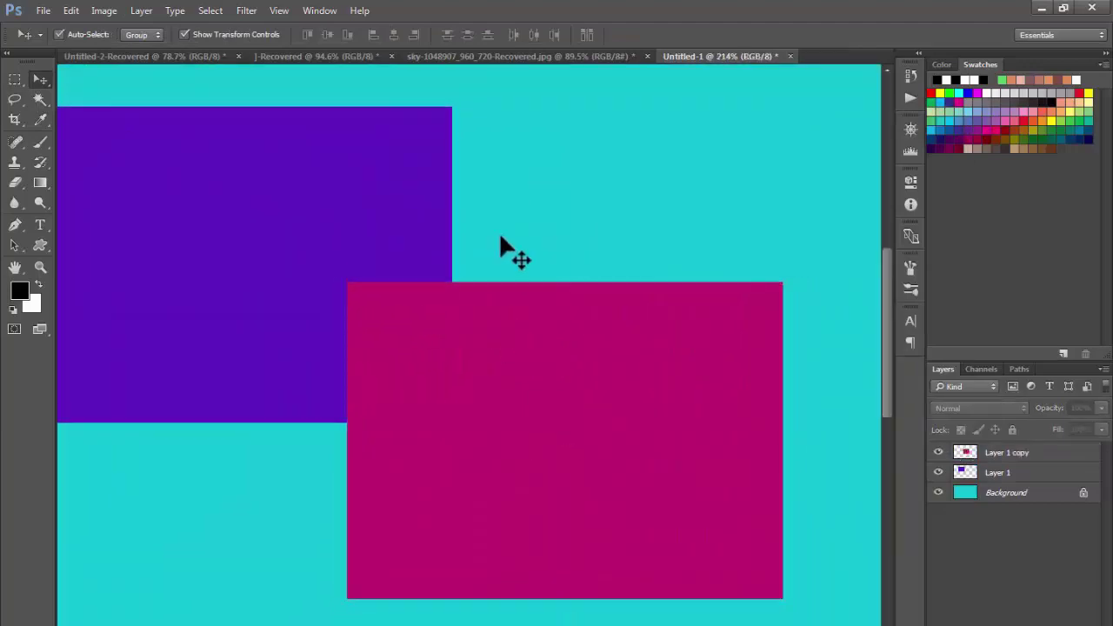
Commit the magenta rectangle's placement after zooming in to check its overlap.
{"action": "left_click", "coordinate": [398, 286]}
{"action": "scroll", "coordinate": [557, 315], "scroll_direction": "up", "scroll_amount": 3}
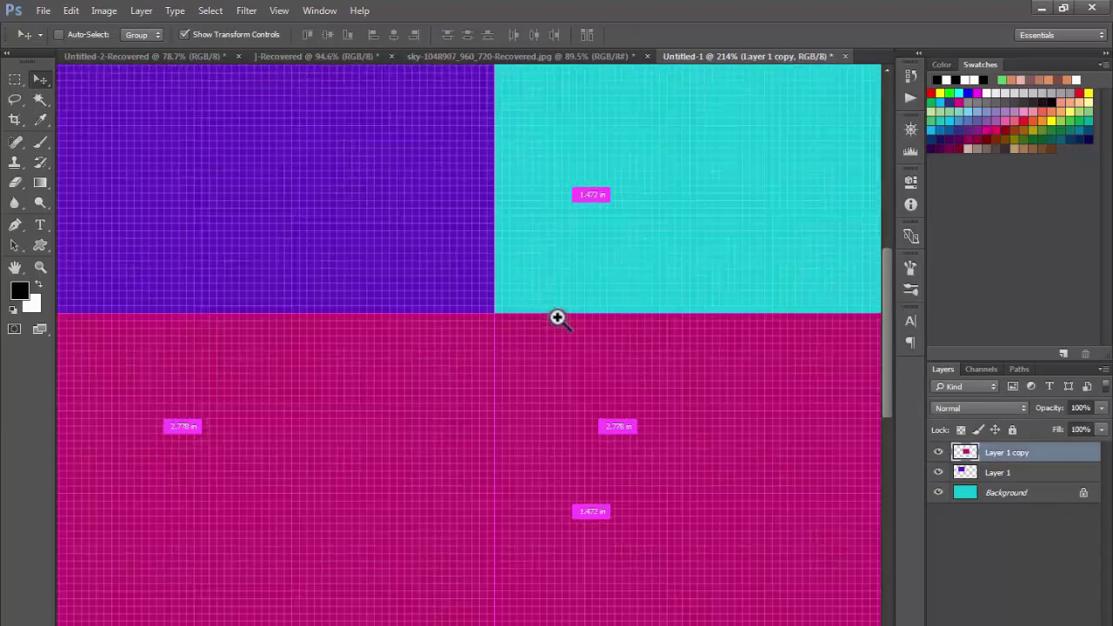
{"action": "left_click", "coordinate": [600, 330], "text": "alt"}
{"action": "left_click", "coordinate": [592, 348]}
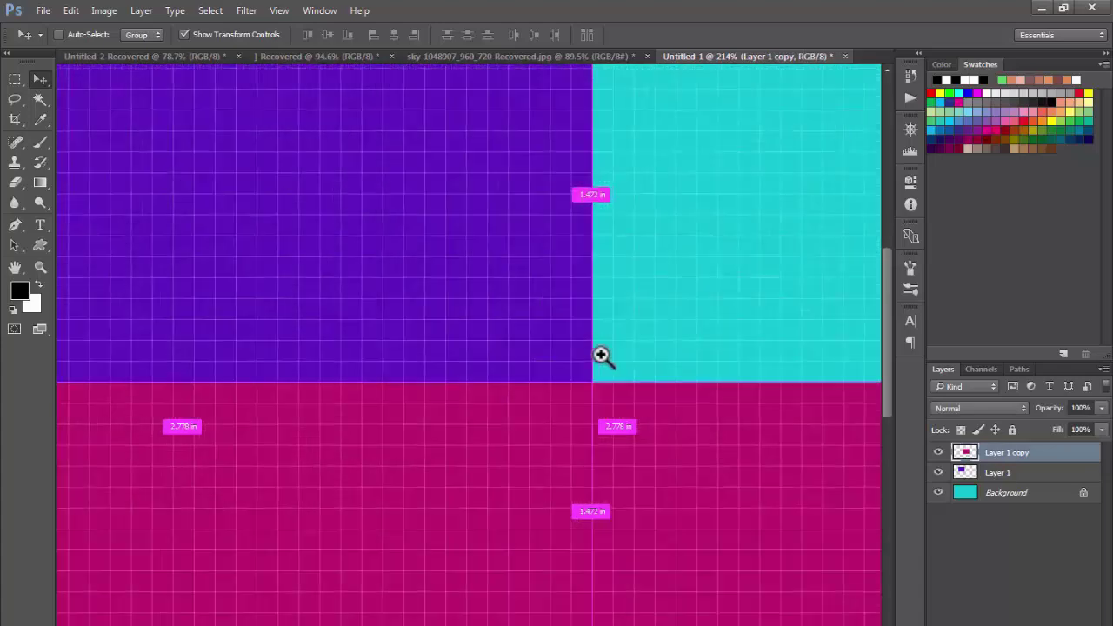
{"action": "key", "text": "Return"}
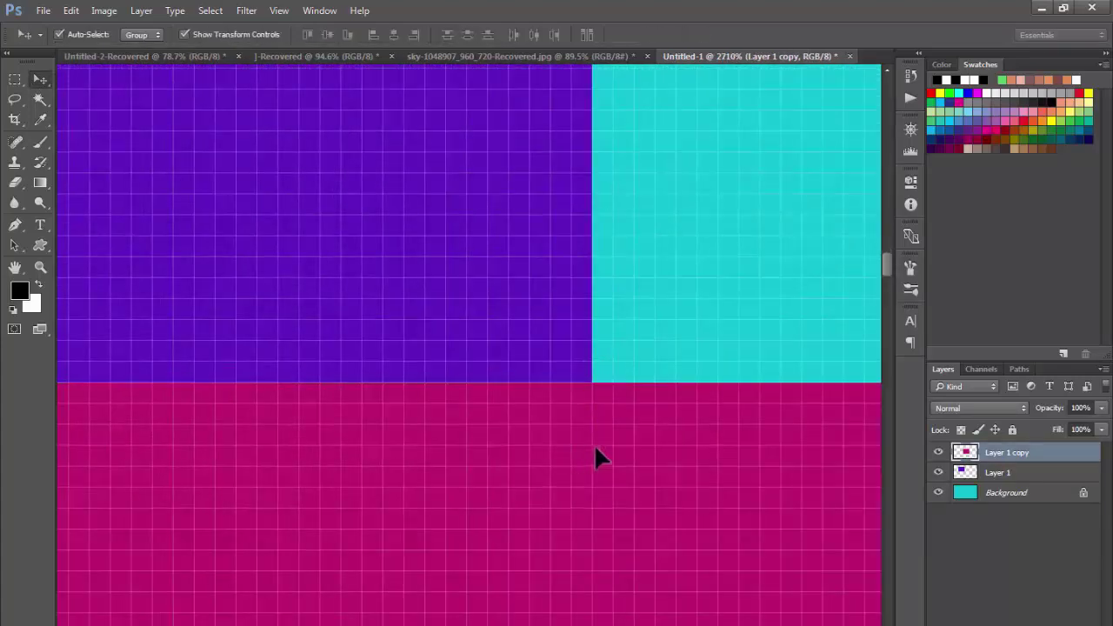
{"action": "scroll", "coordinate": [429, 444], "scroll_direction": "down", "scroll_amount": 5}
{"action": "scroll", "coordinate": [348, 295], "scroll_direction": "down", "scroll_amount": 2}
{"action": "scroll", "coordinate": [381, 357], "scroll_direction": "down", "scroll_amount": 3}
{"action": "scroll", "coordinate": [428, 363], "scroll_direction": "up", "scroll_amount": 1}
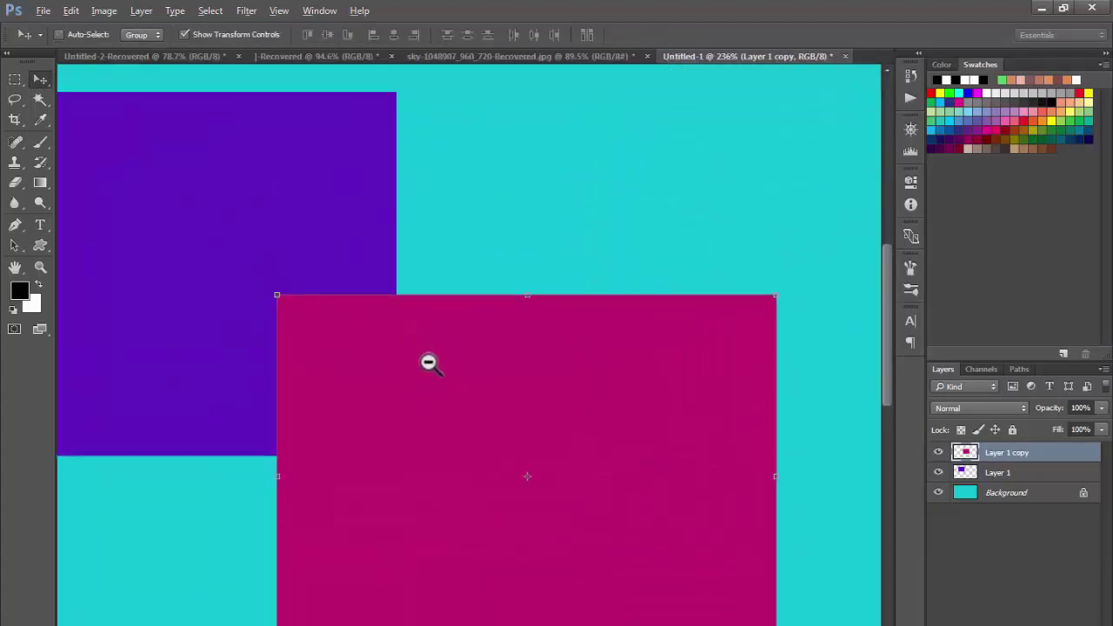
{"action": "scroll", "coordinate": [429, 365], "scroll_direction": "down", "scroll_amount": 3}
{"action": "scroll", "coordinate": [393, 402], "scroll_direction": "down", "scroll_amount": 1}
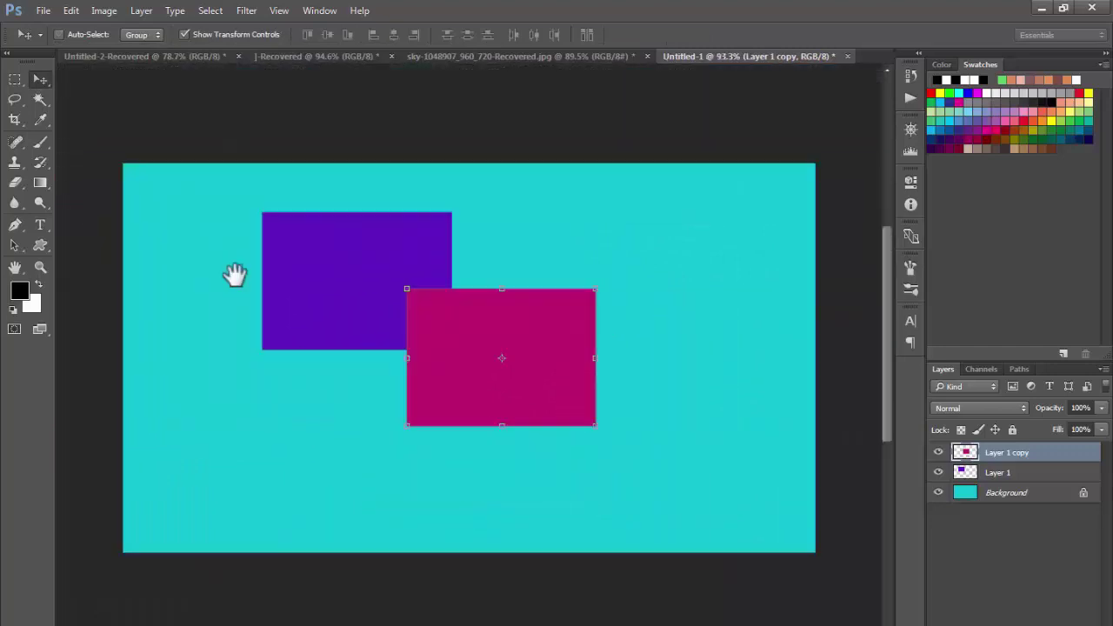
Convert the document to U.S. Web Coated (SWOP) v2 CMYK, flattened to one layer.
{"action": "left_click", "coordinate": [71, 11]}
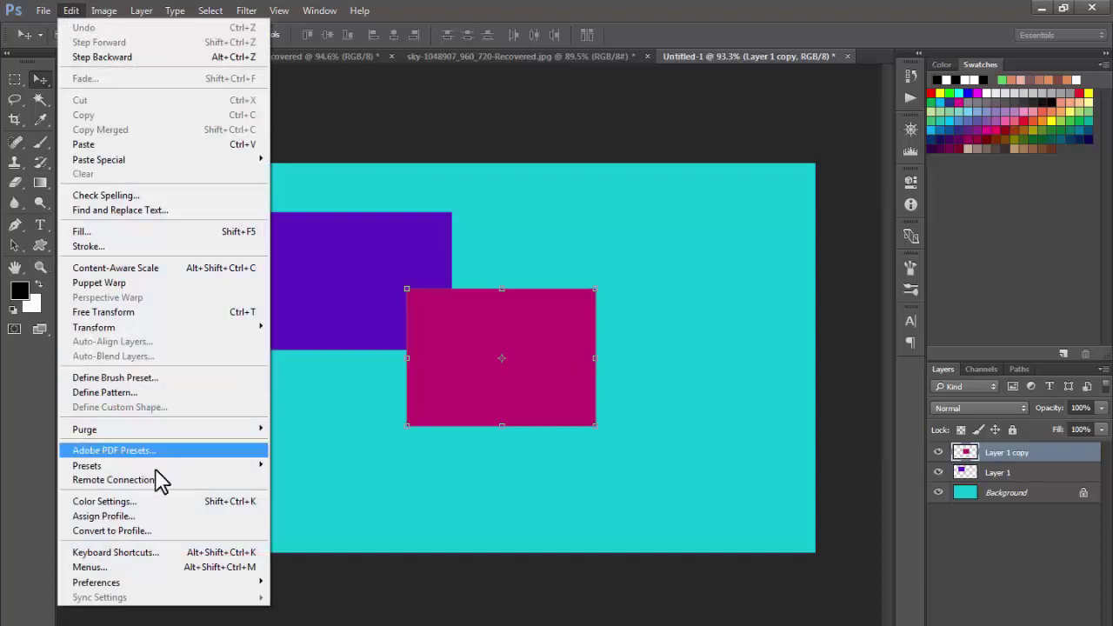
{"action": "left_click", "coordinate": [136, 532]}
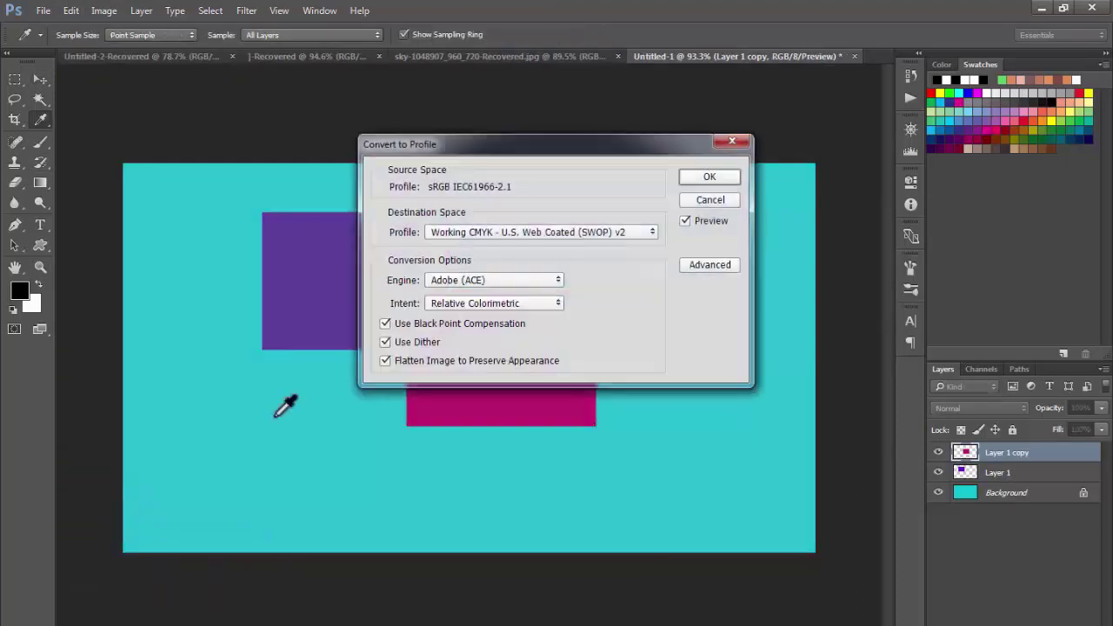
{"action": "left_click_drag", "start_coordinate": [493, 144], "coordinate": [709, 140]}
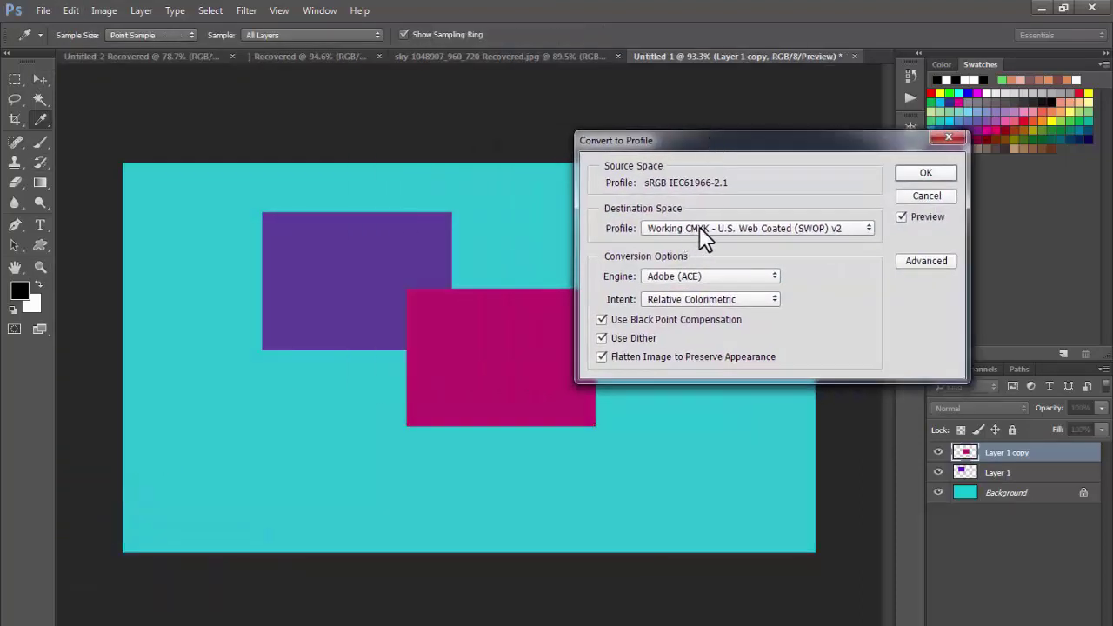
{"action": "double_click", "coordinate": [929, 180]}
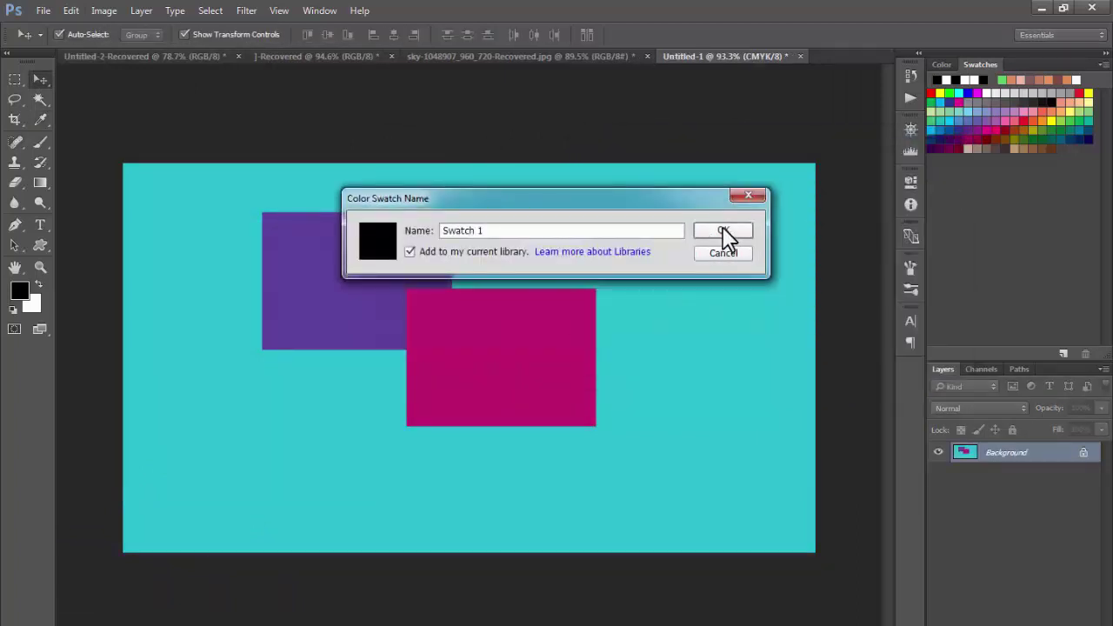
{"action": "left_click", "coordinate": [721, 231]}
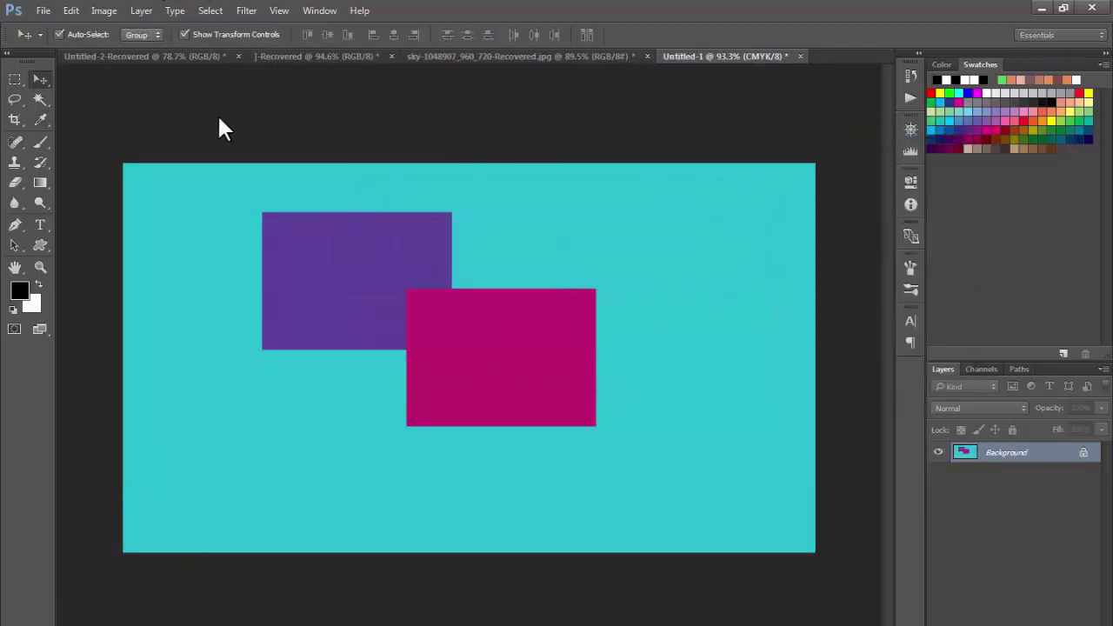
Apply a 5-pixel trap and zoom in to inspect the rectangles' overlap.
{"action": "left_click", "coordinate": [104, 11]}
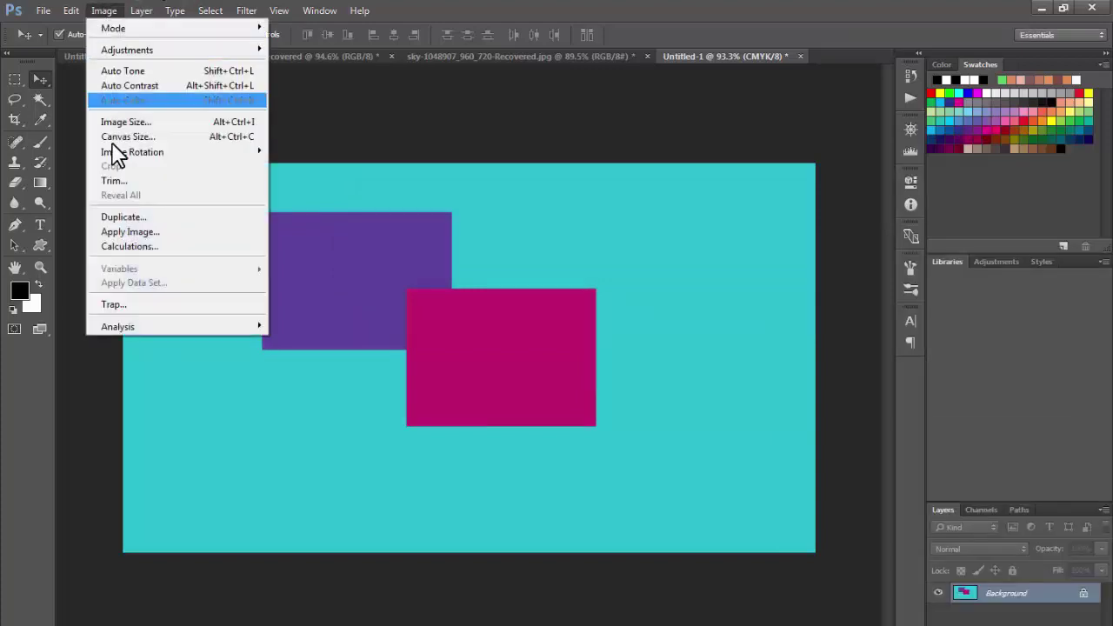
{"action": "left_click", "coordinate": [127, 306]}
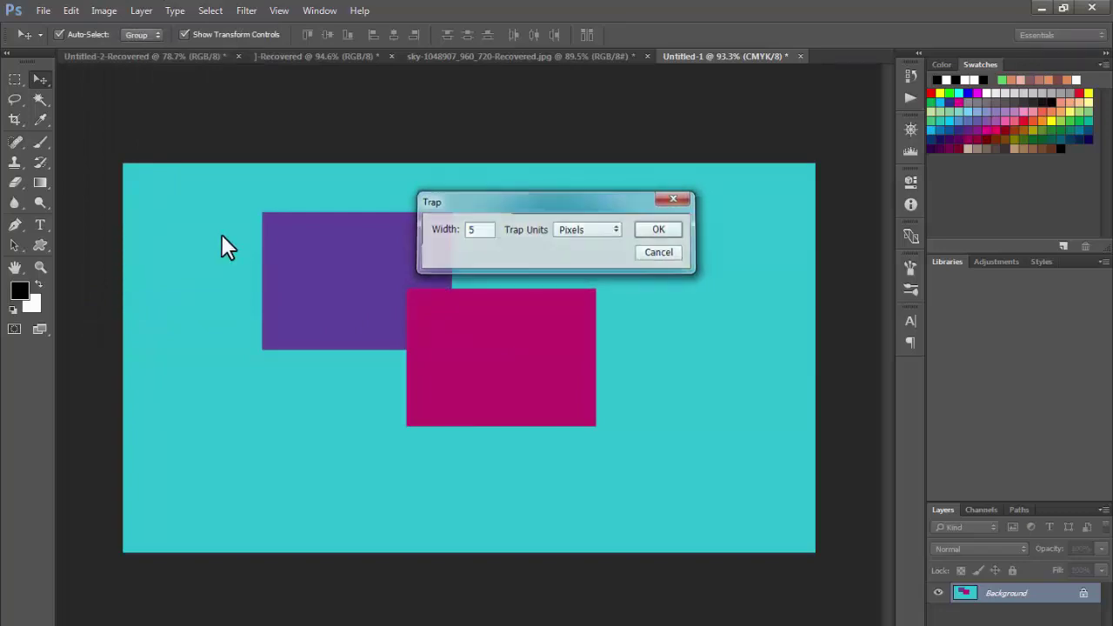
{"action": "mouse_move", "coordinate": [472, 301]}
{"action": "left_mouse_down"}
{"action": "mouse_move", "coordinate": [616, 410]}
{"action": "mouse_move", "coordinate": [600, 420]}
{"action": "mouse_move", "coordinate": [535, 320]}
{"action": "left_mouse_up"}
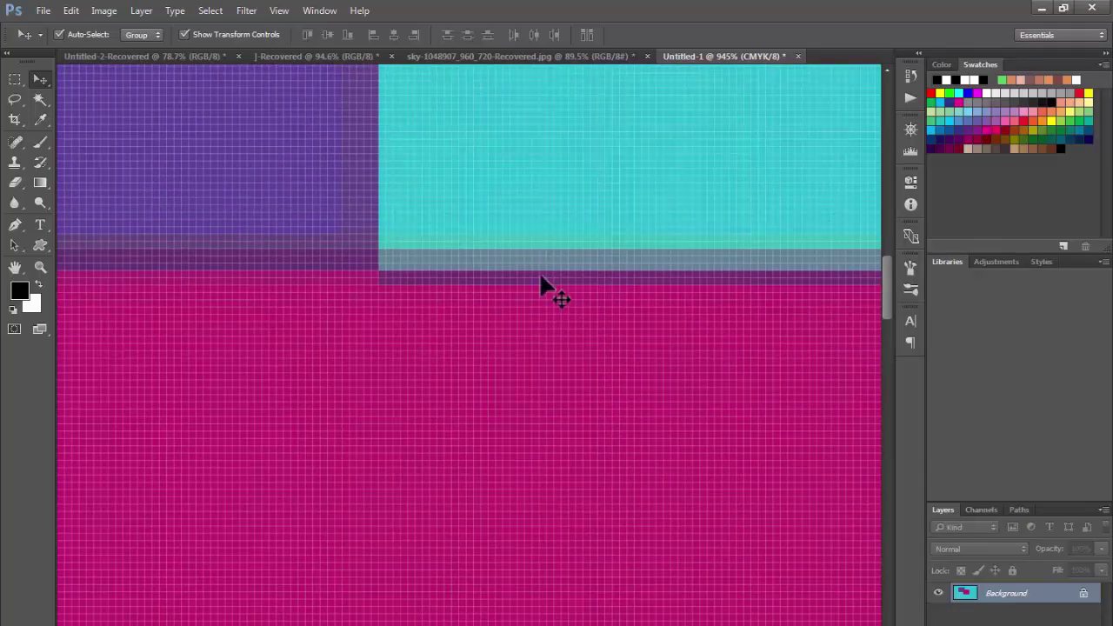
{"action": "left_click", "coordinate": [325, 339], "text": "alt"}
{"action": "left_click_drag", "start_coordinate": [286, 397], "coordinate": [407, 300]}
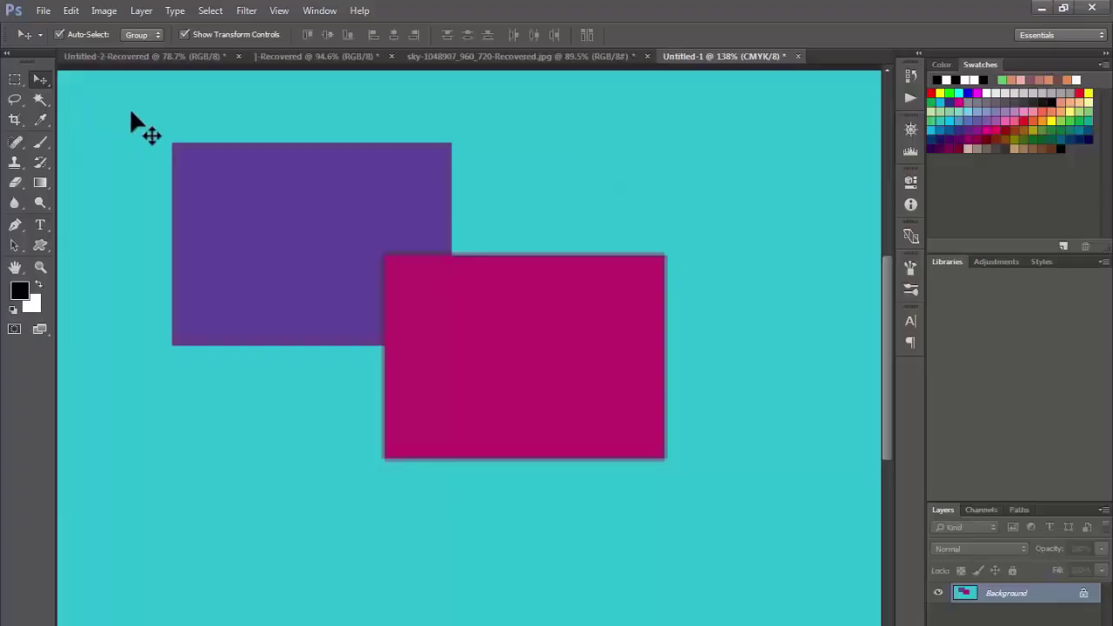
Browse the Image and neighbouring menu-bar menus without choosing a command.
{"action": "left_click", "coordinate": [106, 8]}
{"action": "left_click", "coordinate": [105, 4]}
{"action": "left_click", "coordinate": [211, 13]}
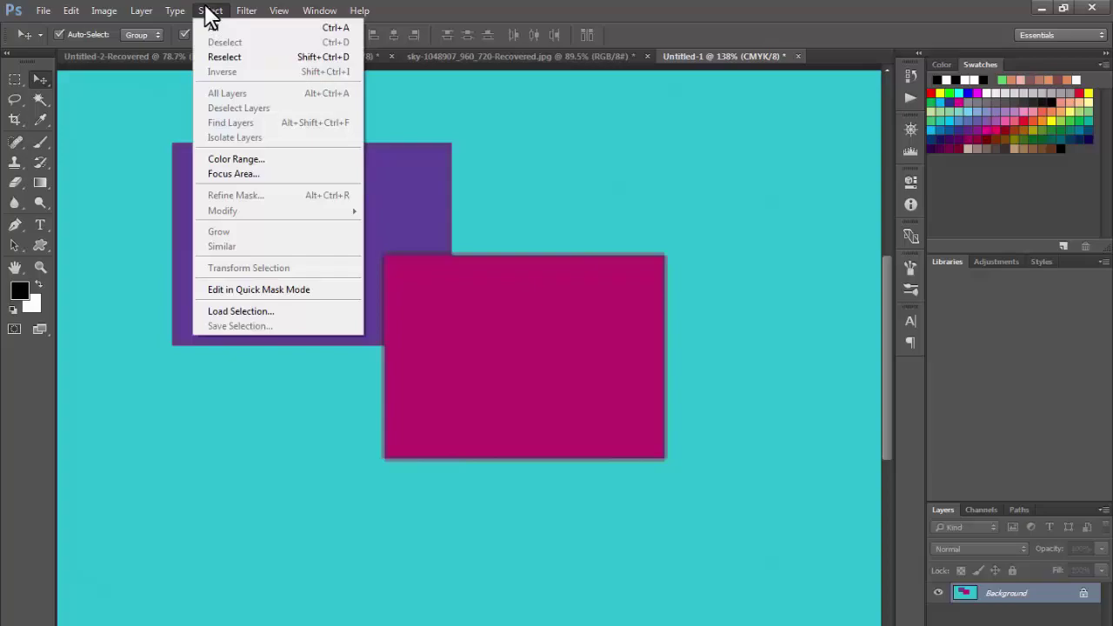
{"action": "left_click", "coordinate": [211, 12]}
{"action": "left_click", "coordinate": [142, 7]}
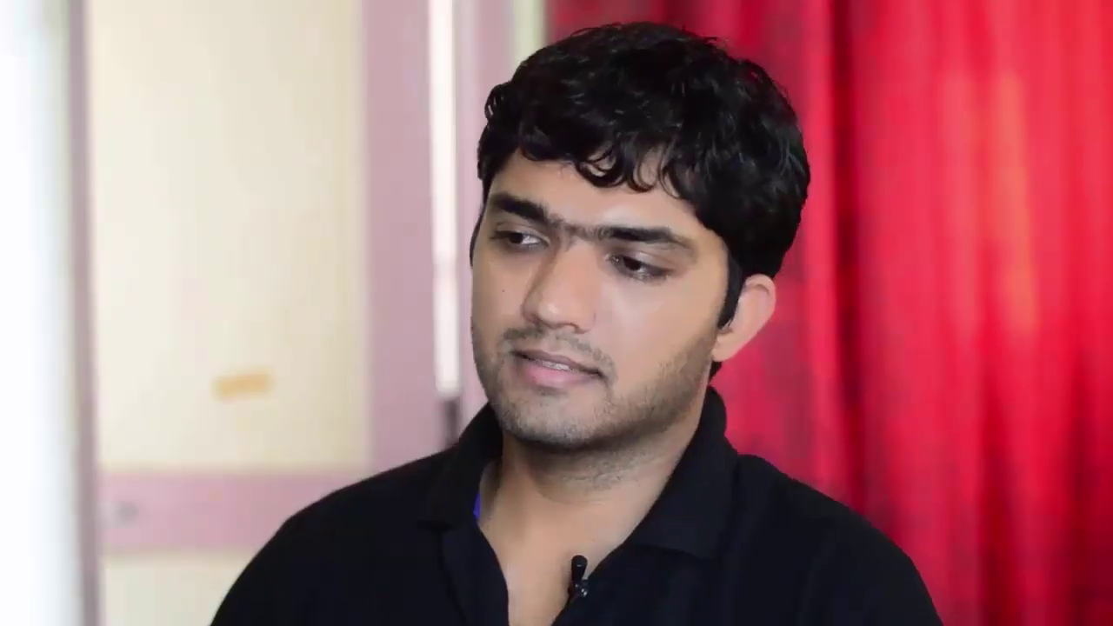